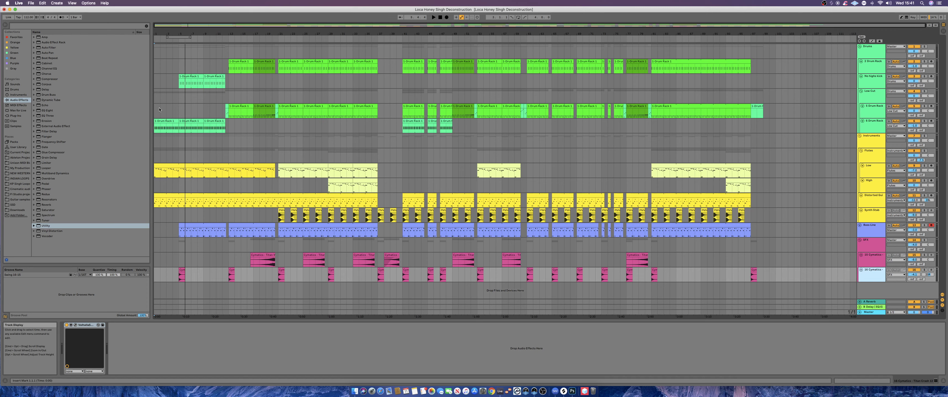
Step: Play the song from the start of the lowest drum rack track's first clip and stop playback
left_click(155, 131)
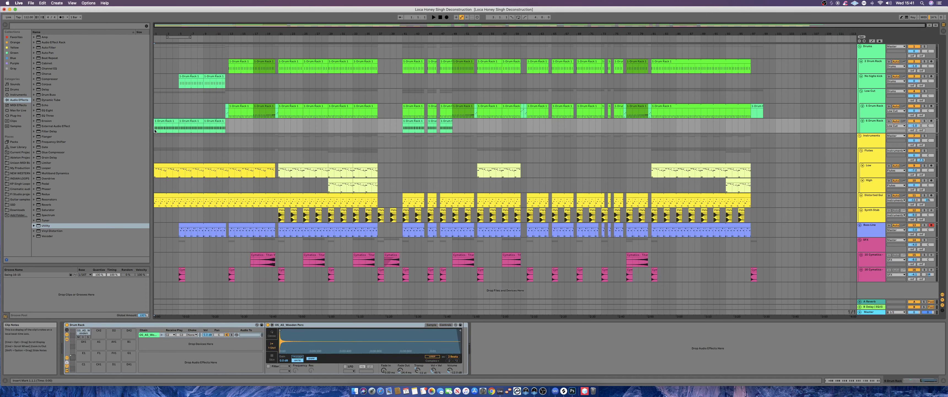
key("space")
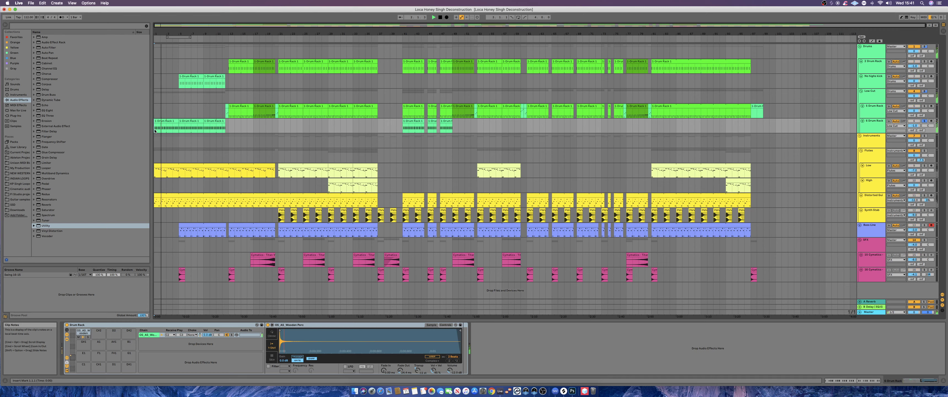
key("space")
Step: Open the Komplete Kontrol instrument on the Low flute track and browse through its instrument library
left_click(603, 210)
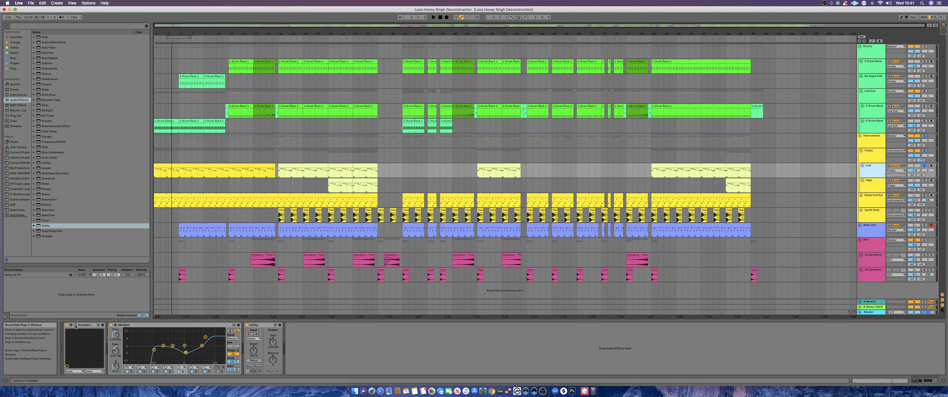
left_click(76, 325)
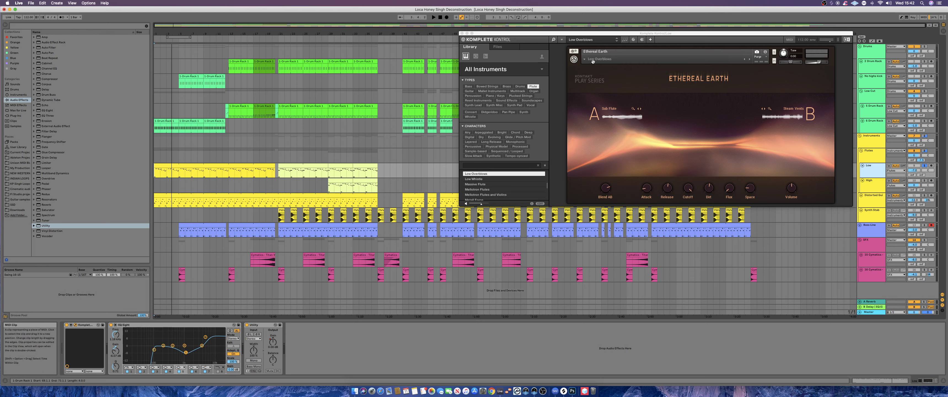
left_click(543, 69)
scroll(515, 154, "down", 10)
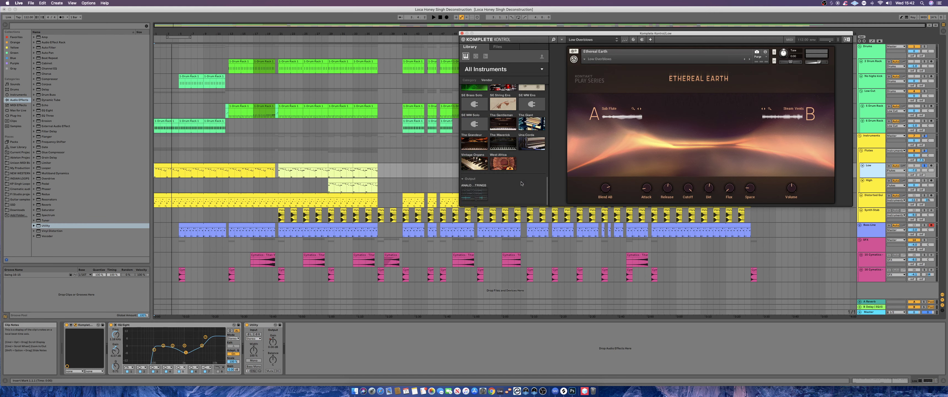
scroll(521, 183, "up", 5)
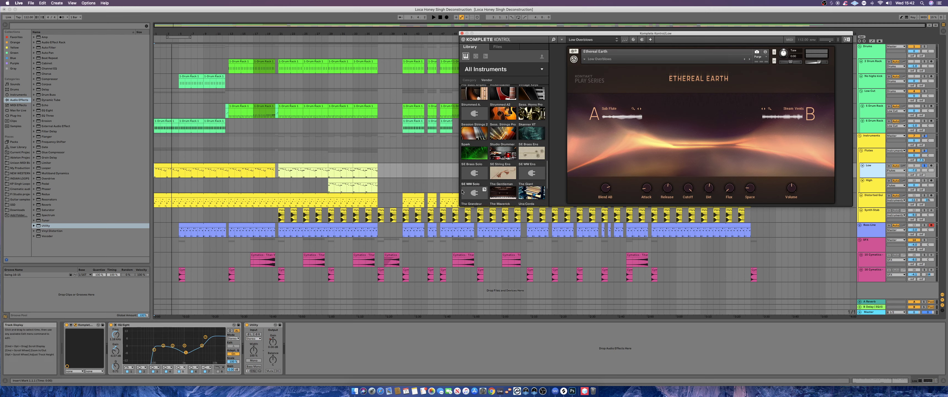
scroll(515, 147, "down", 5)
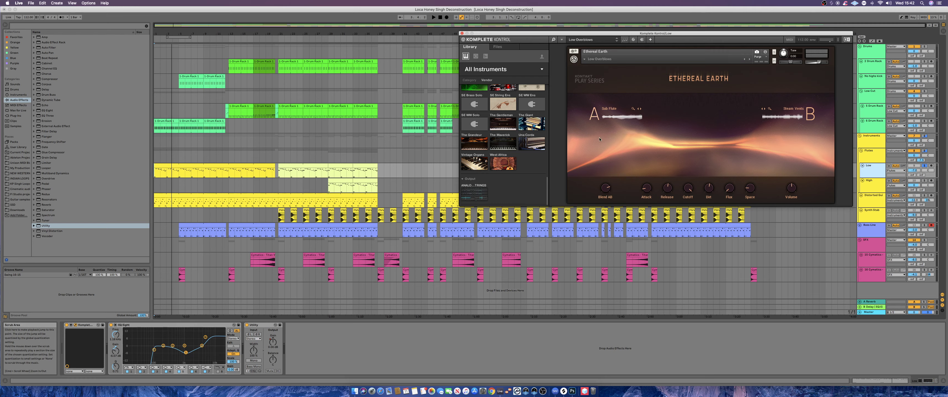
left_click(604, 192)
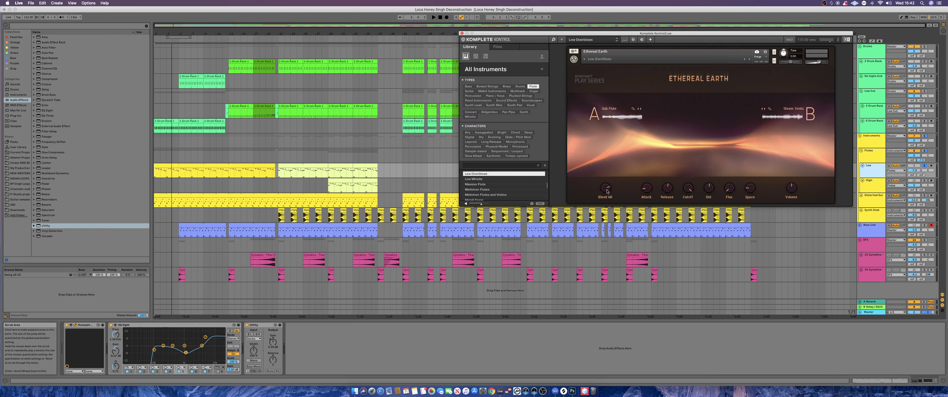
Step: Move the Komplete Kontrol window with Ethereal Earth higher up, clear of the lower arrangement tracks
mouse_move(608, 191)
left_click(308, 18)
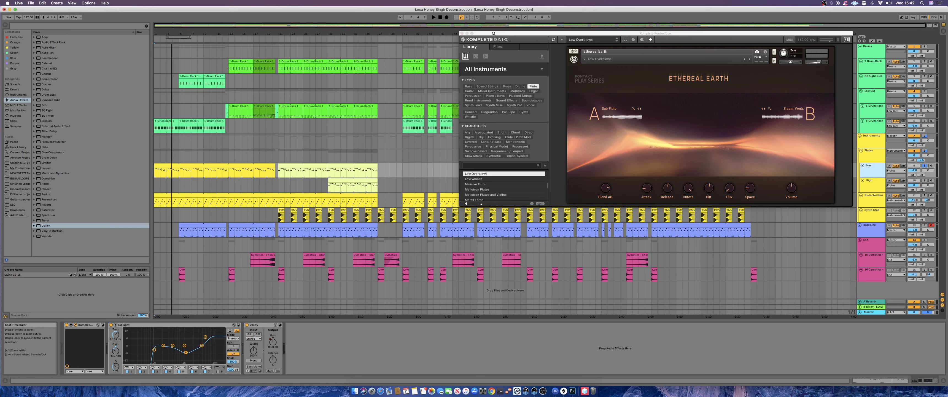
left_click_drag(493, 34, 448, 1)
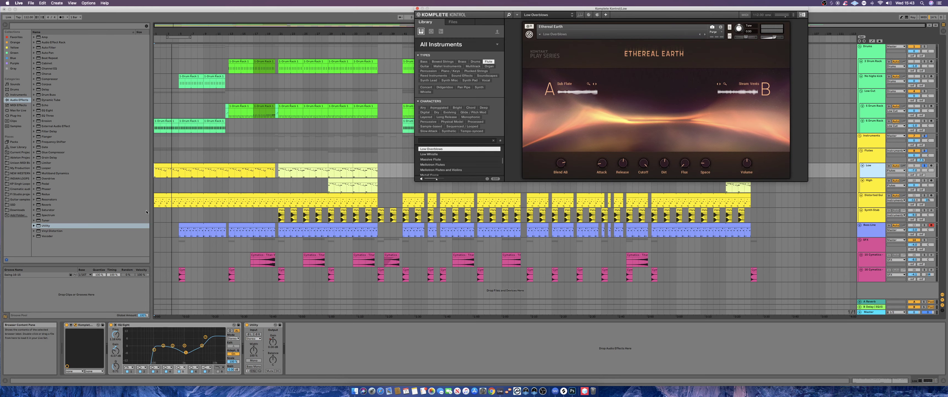
Step: Play the distorted guitar track from the start, open its Komplete Kontrol instrument, and select the Komplete Kontrol and Pitch devices
left_click(154, 203)
left_click(155, 203)
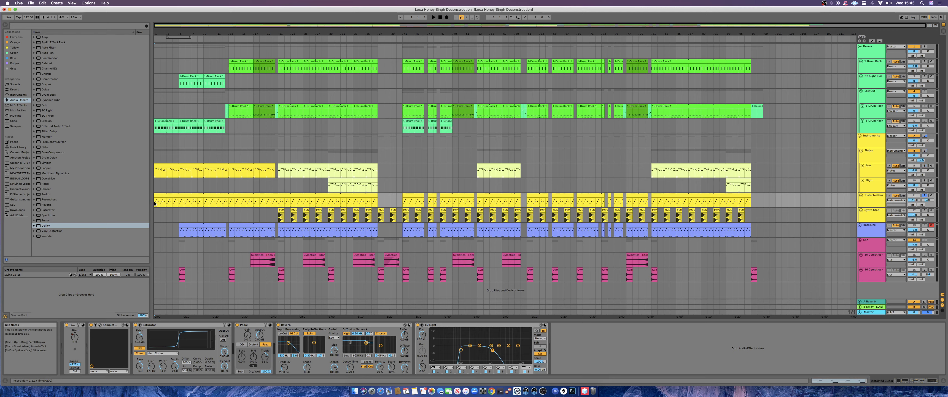
key("space")
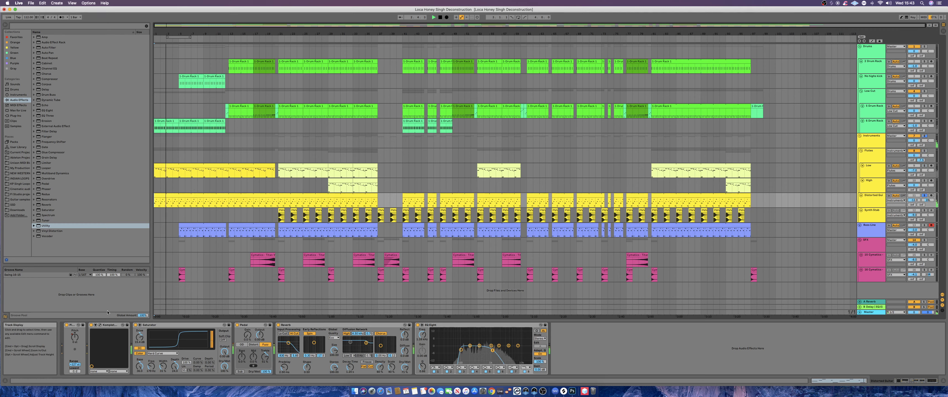
left_click(100, 325)
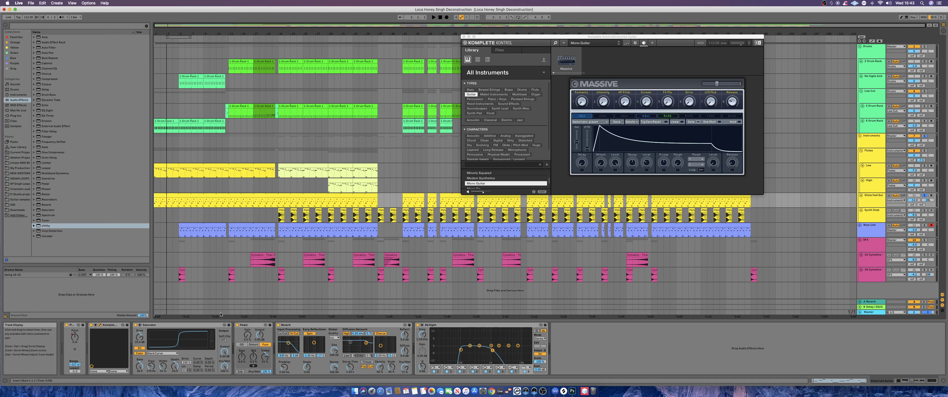
left_click(116, 325)
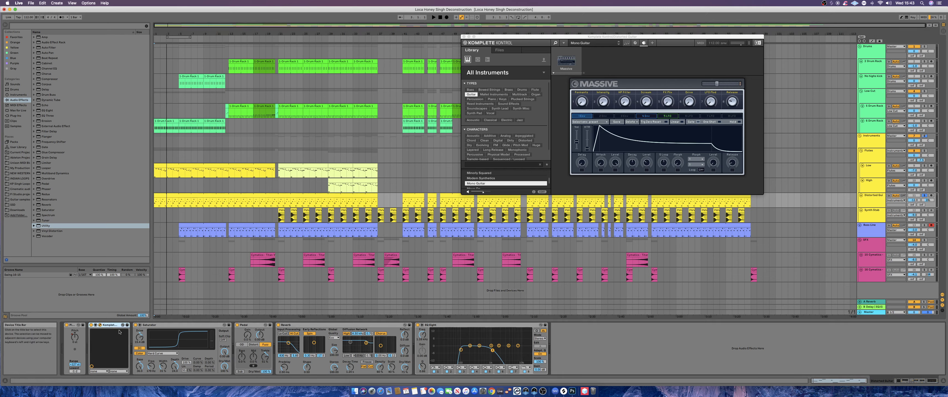
left_click(72, 325)
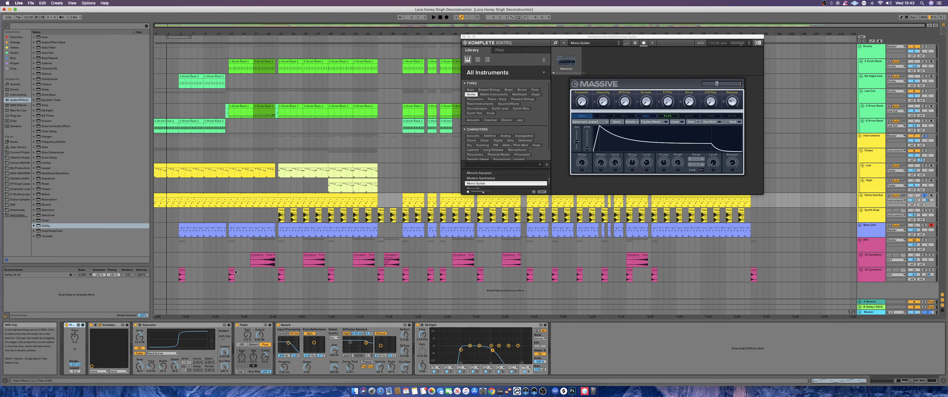
Step: Audition the distorted guitar part from several points in the first half of the arrangement
left_click(176, 203)
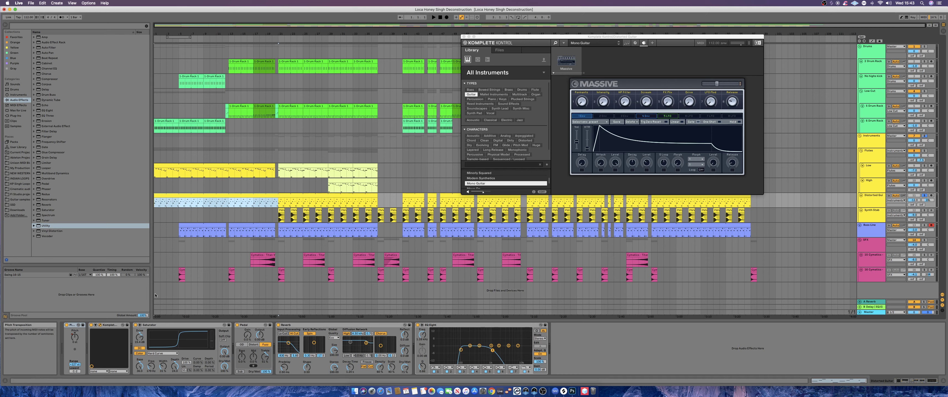
left_click(279, 202)
key("space")
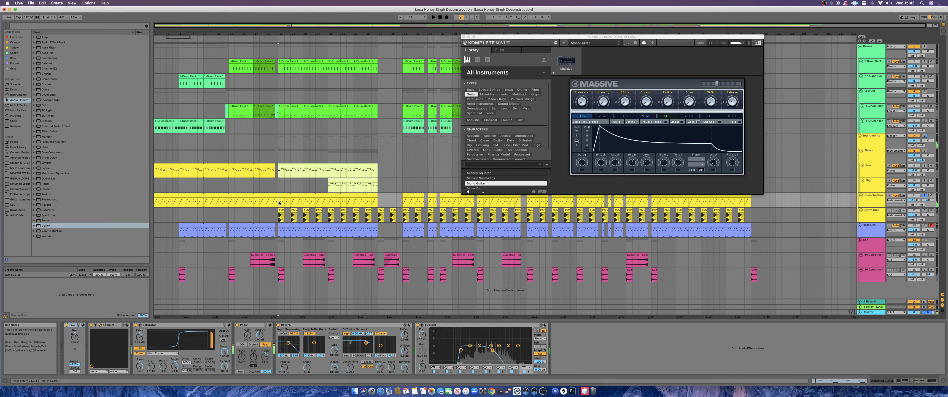
key("space")
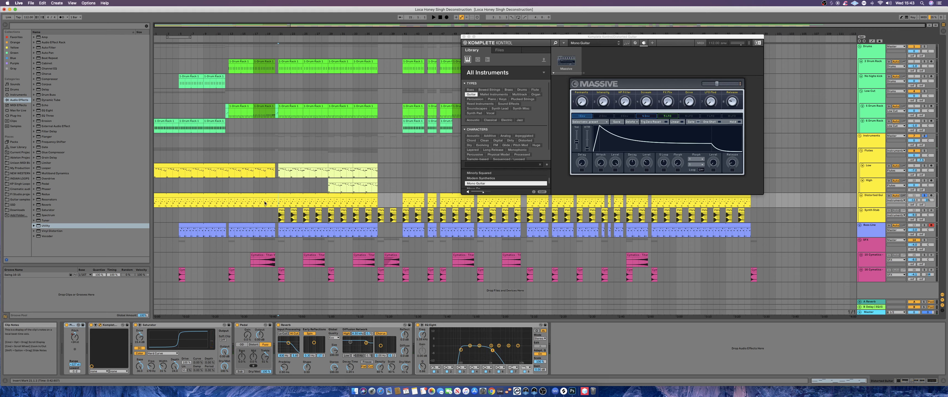
key("space")
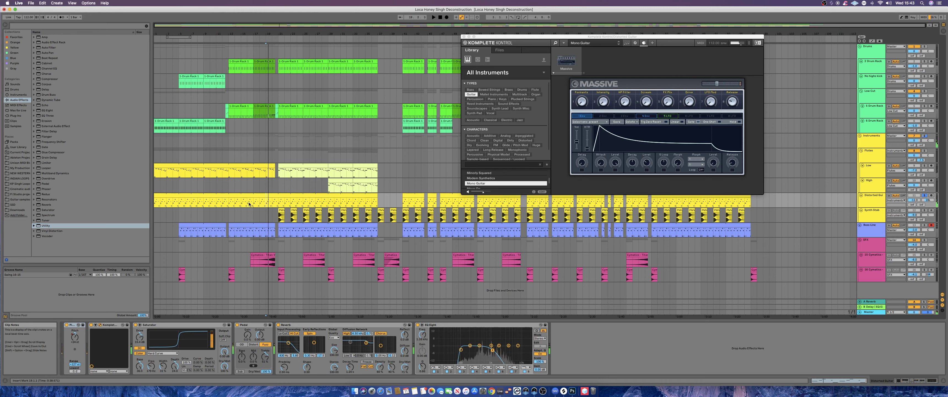
key("space")
left_click(247, 204)
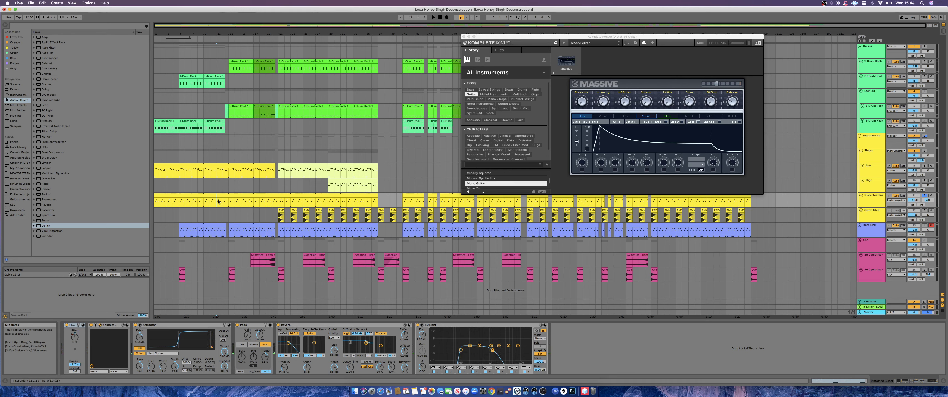
key("space")
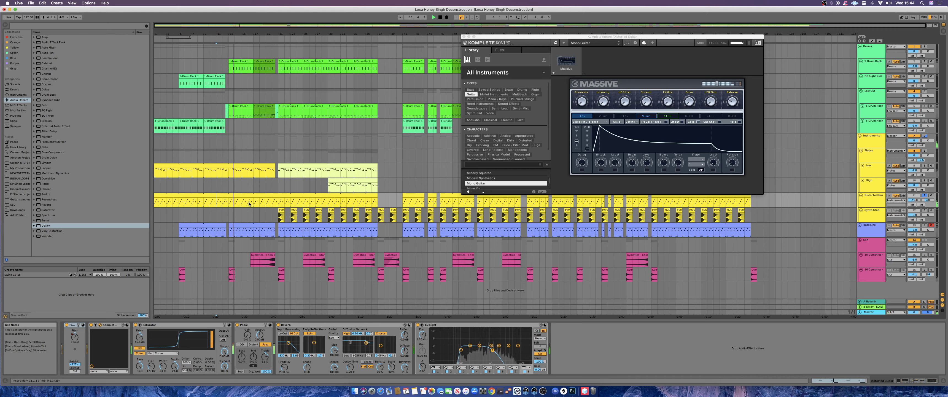
Step: Bypass the Saturator, Pedal, Reverb and EQ Eight on the distorted guitar track and play the dry sound
left_click(118, 327)
left_click(135, 325)
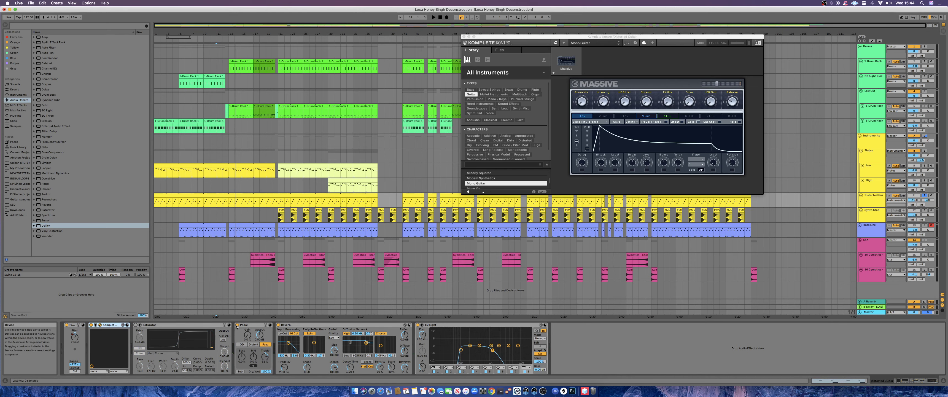
left_click(237, 325)
left_click(279, 325)
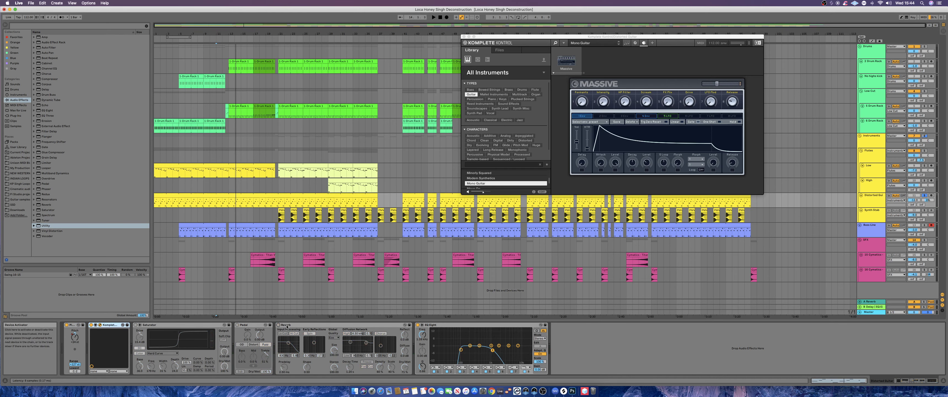
left_click(418, 325)
key("space")
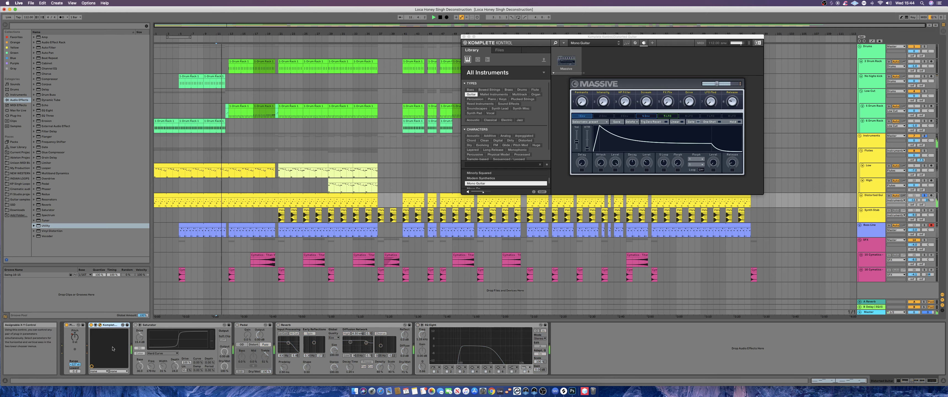
Step: Play the distorted guitar with only the Saturator enabled, keeping Pedal, Reverb and EQ Eight bypassed
left_click(136, 324)
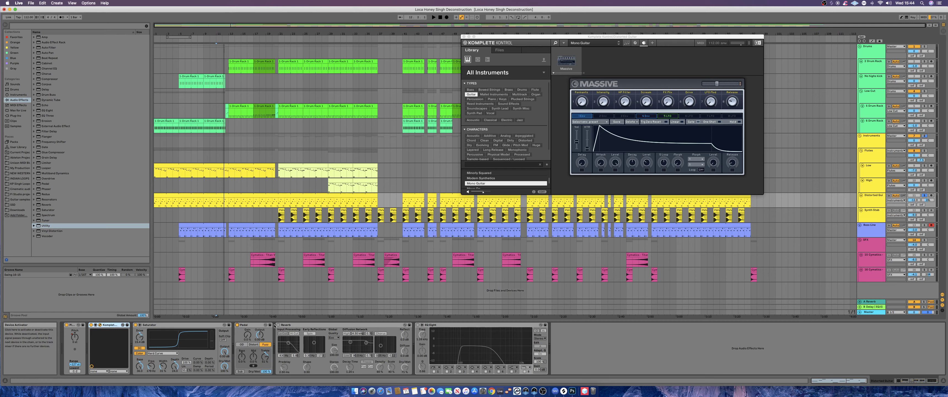
left_click(417, 325)
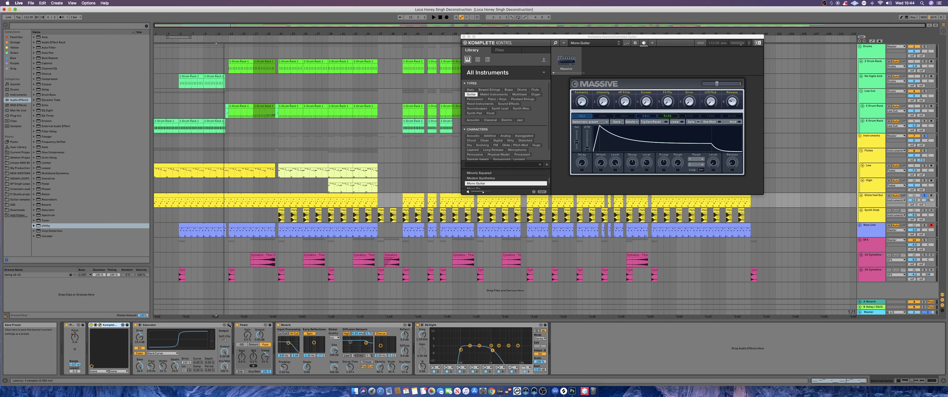
left_click(238, 325)
left_click(279, 325)
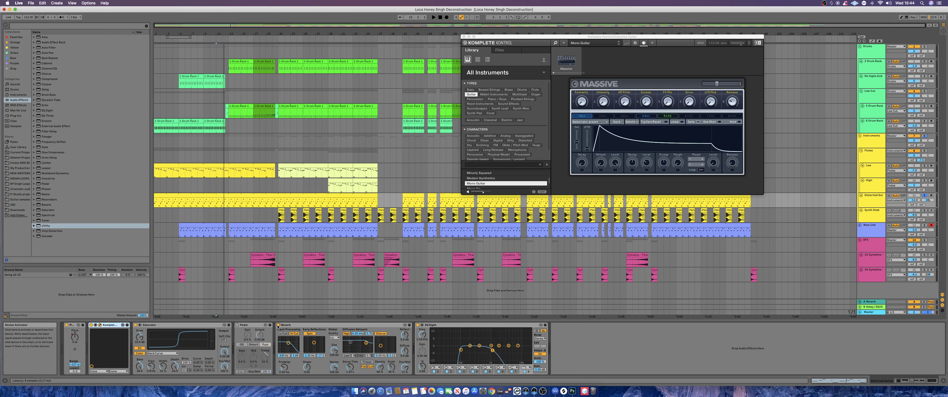
left_click(417, 324)
key("space")
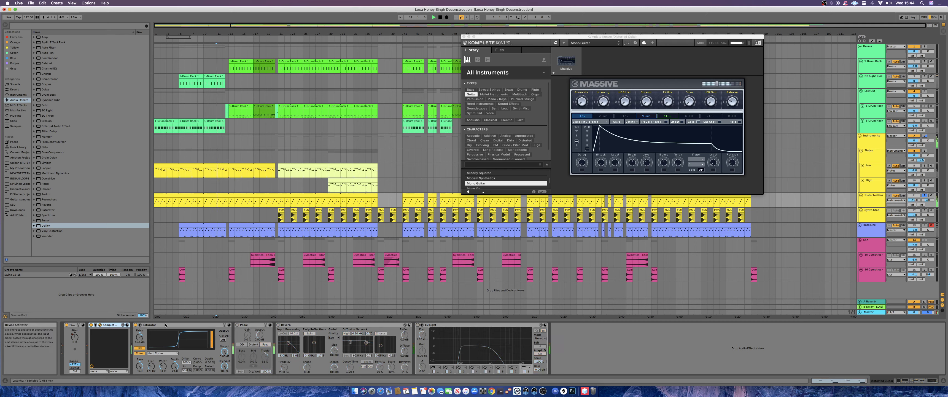
Step: Compare the guitar with the Saturator off and on during playback, and re-enable the Pedal, Reverb and EQ Eight one by one
left_click(135, 325)
left_click(135, 325)
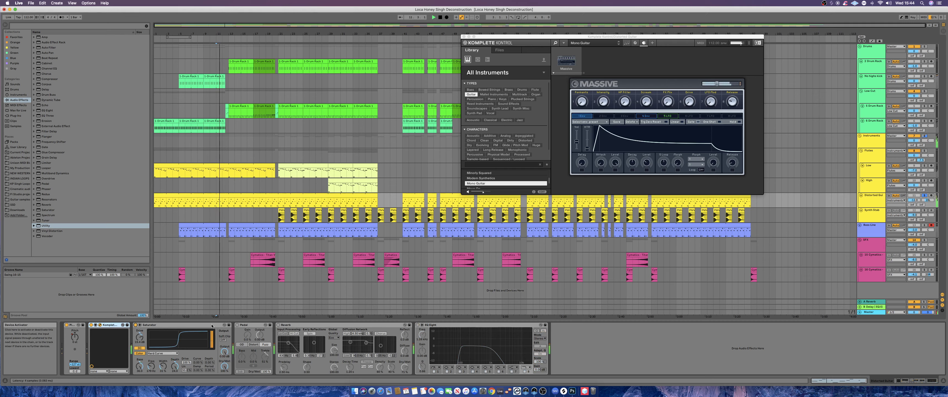
left_click(237, 324)
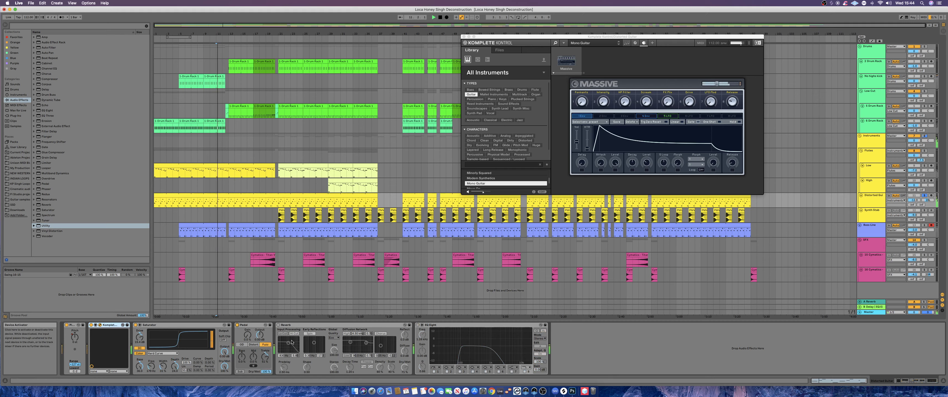
left_click(278, 325)
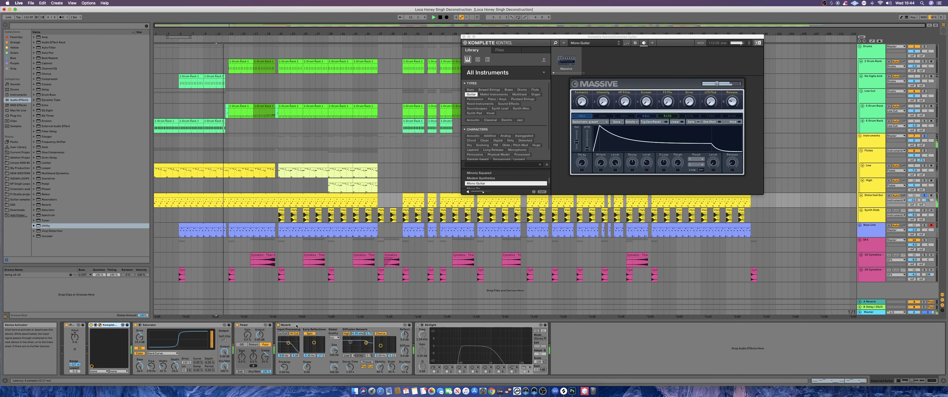
left_click(418, 324)
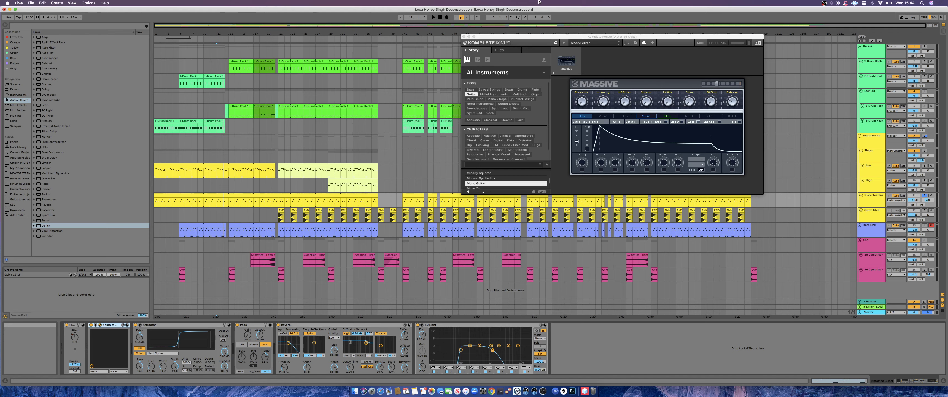
Step: Move the Massive instrument window off the arrangement and show the devices on the snare drum rack and the Low Cut group
left_click_drag(512, 38, 740, 252)
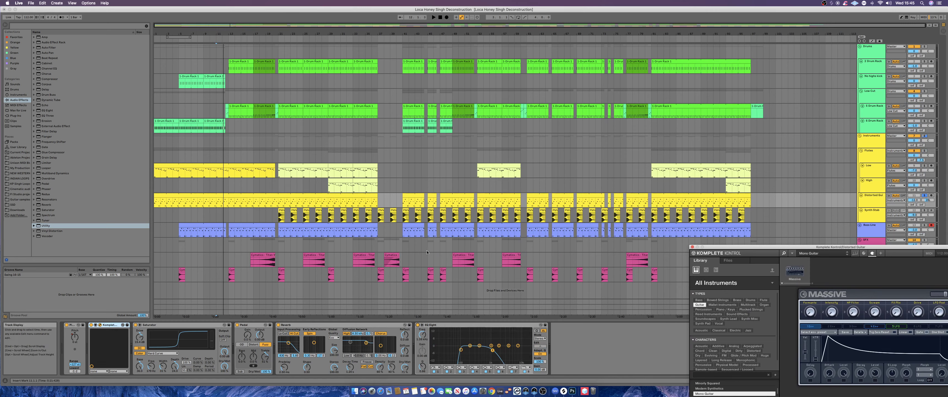
left_click(226, 114)
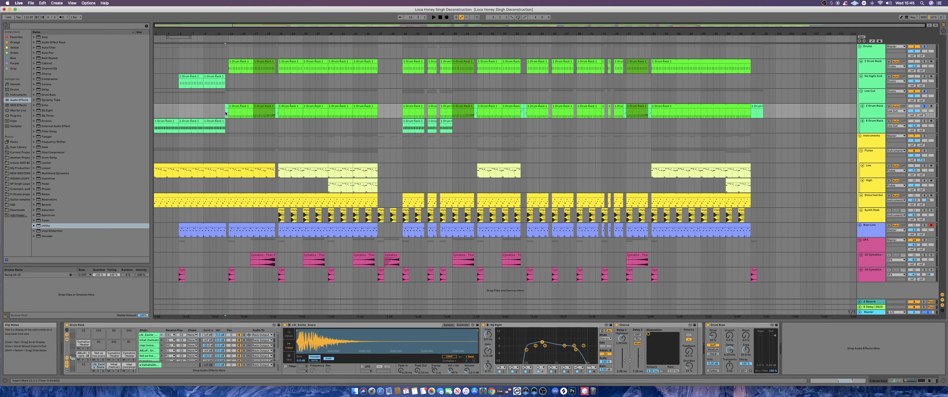
left_click(178, 92)
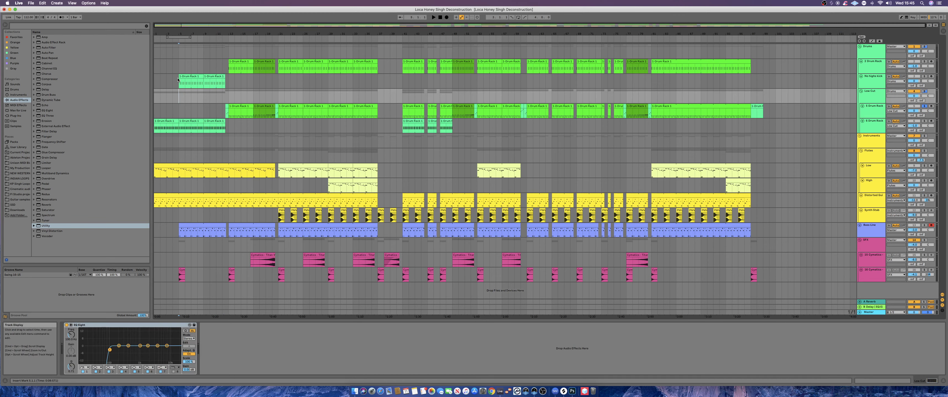
Step: Show the device chains of the No highs kick track and the Bass Line track
left_click(178, 77)
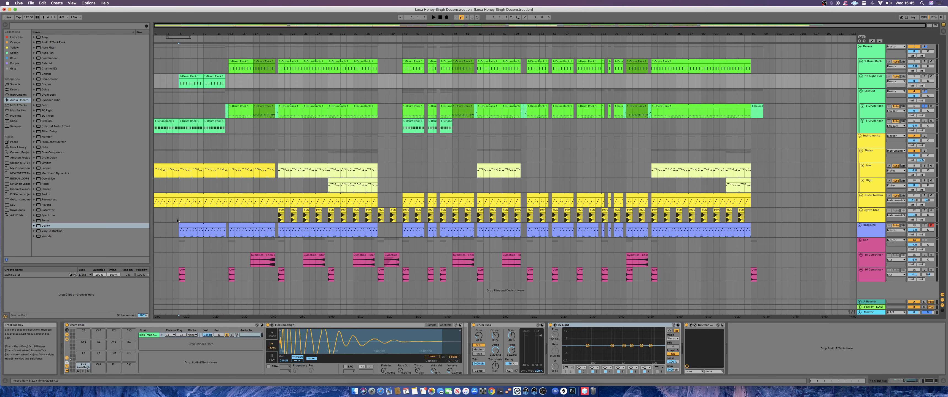
left_click(175, 232)
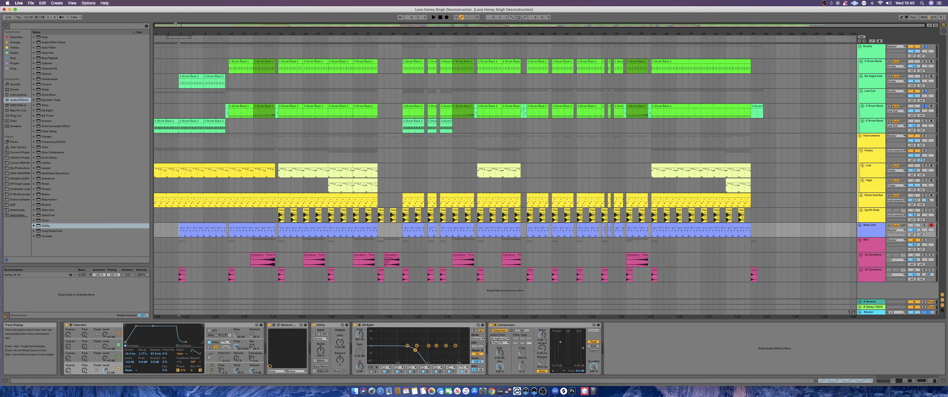
mouse_move(174, 24)
left_mouse_down()
mouse_move(174, 64)
mouse_move(174, 33)
left_mouse_up()
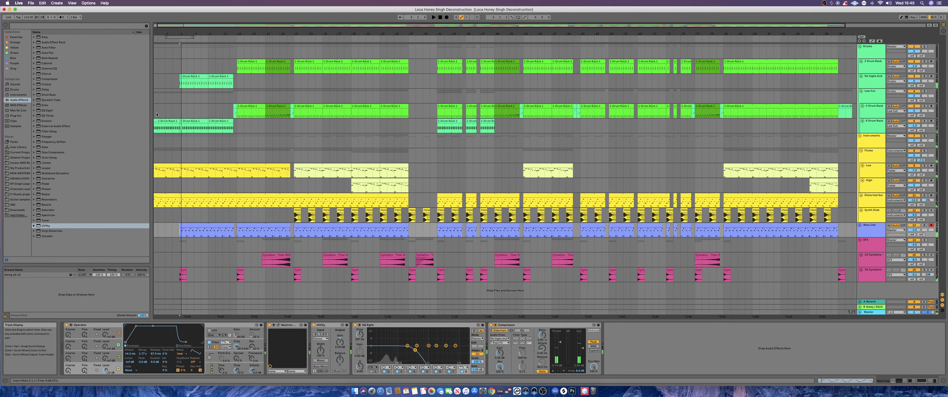
Step: Play the arrangement from the start through the entry of the No highs kick and the bass line
left_click(165, 143)
key("space")
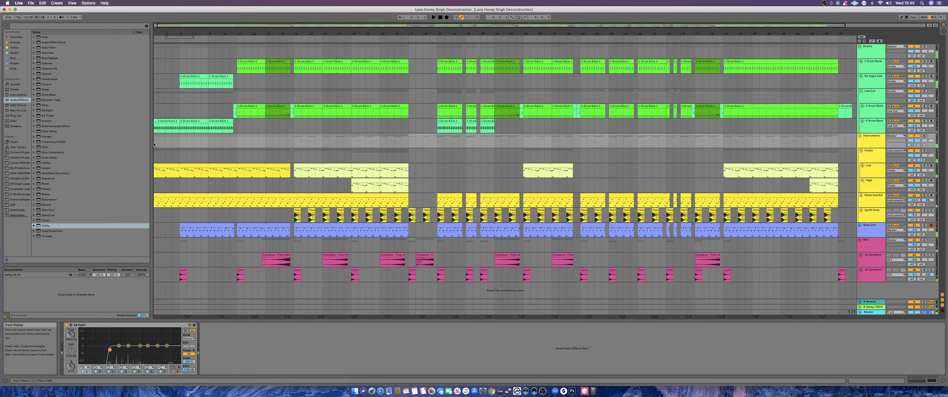
left_click_drag(177, 33, 177, 23)
left_click(155, 142)
key("space")
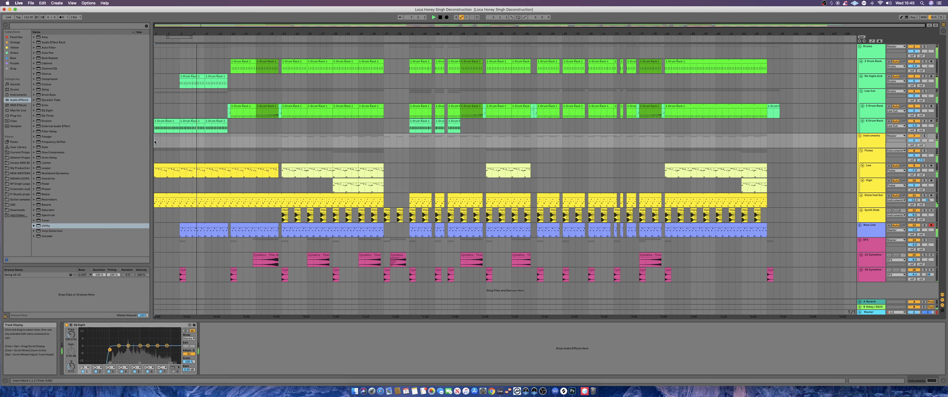
key("space")
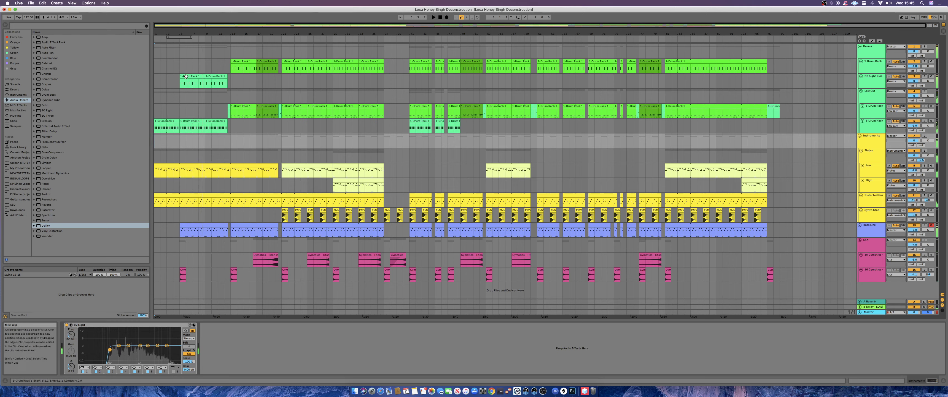
Step: Compare the devices of the main kick's drum rack with those of the No highs kick track
left_click(186, 76)
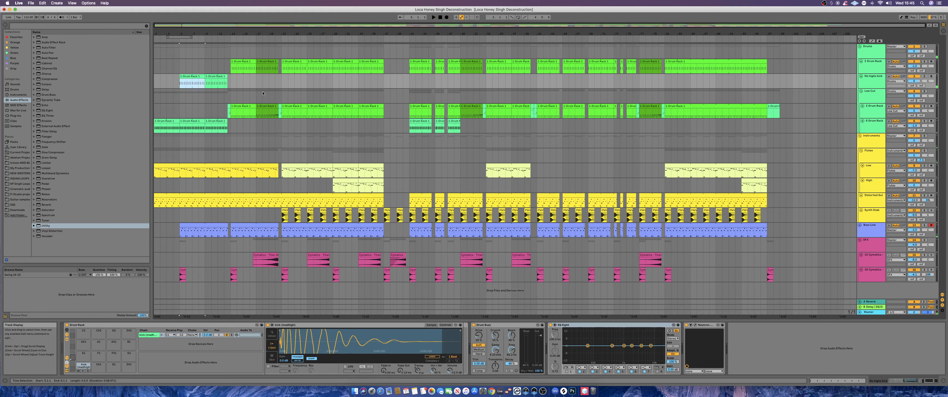
left_click(866, 68)
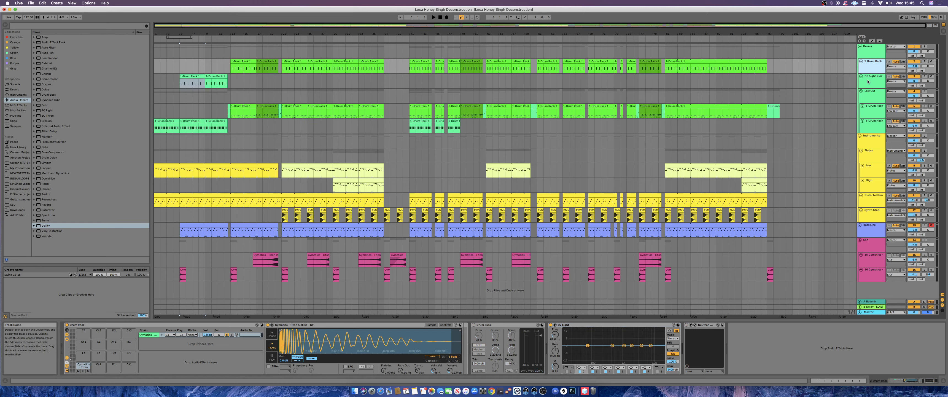
left_click(185, 78)
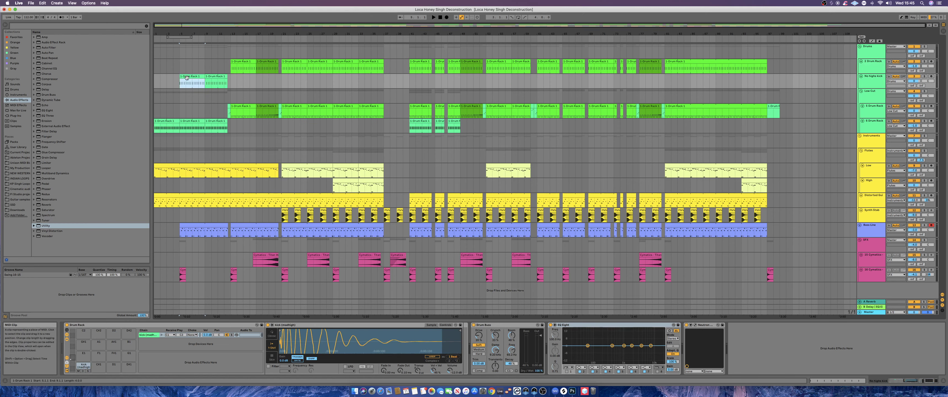
left_click(245, 67)
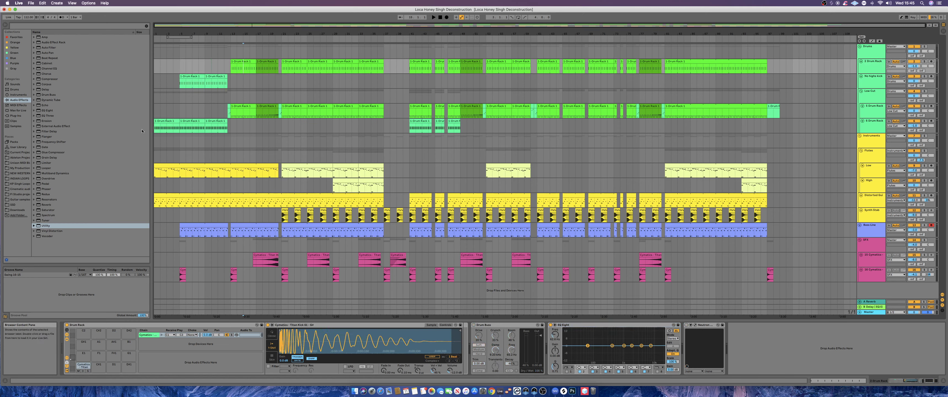
left_click(179, 82)
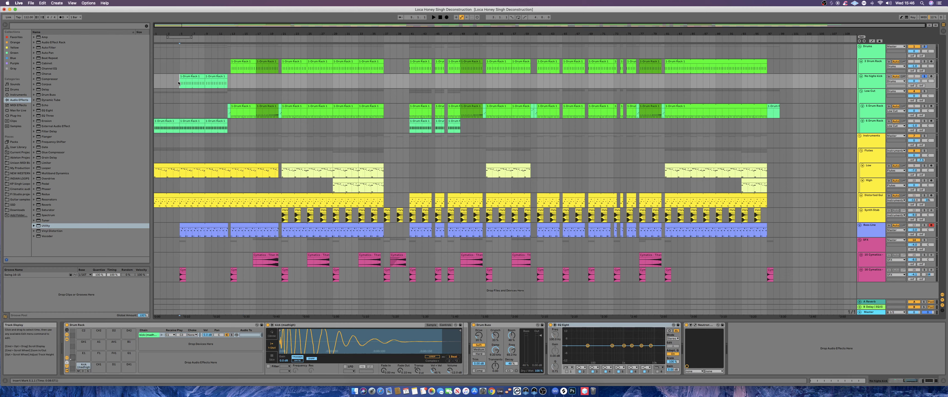
Step: Play the No highs kick from its first clip and show that clip's MIDI notes
key("space")
double_click(188, 76)
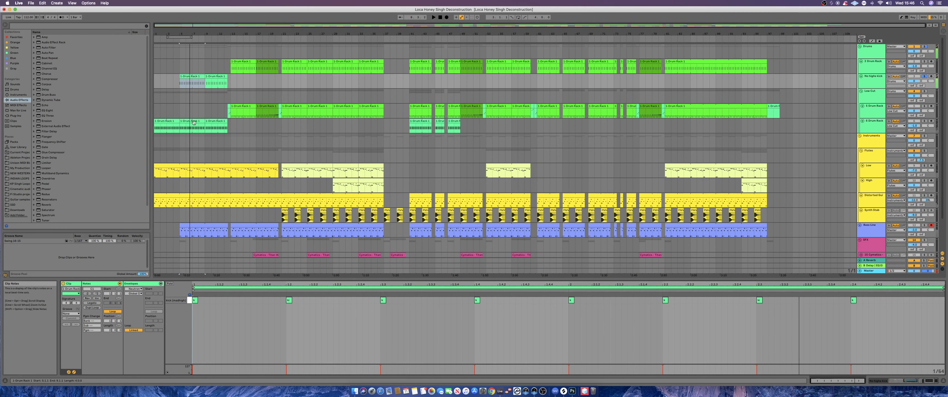
scroll(177, 198, "down", 3)
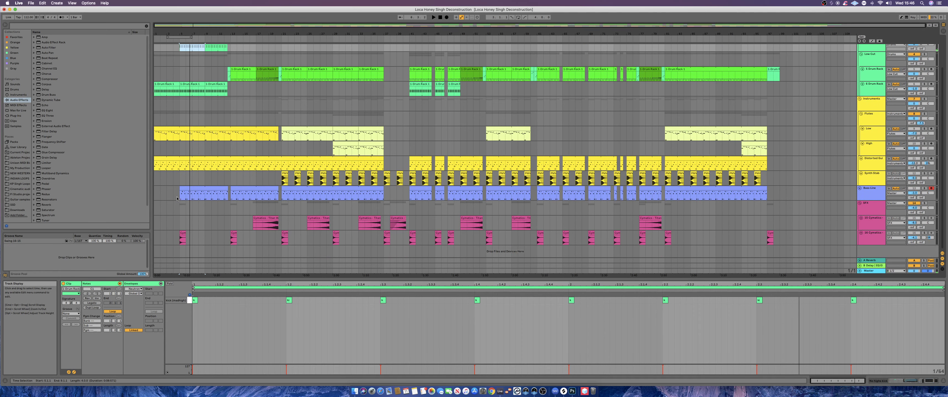
Step: Show the first Bass Line clip's MIDI notes and fold the note editor to the used pitches only
left_click(177, 198)
left_click(188, 191)
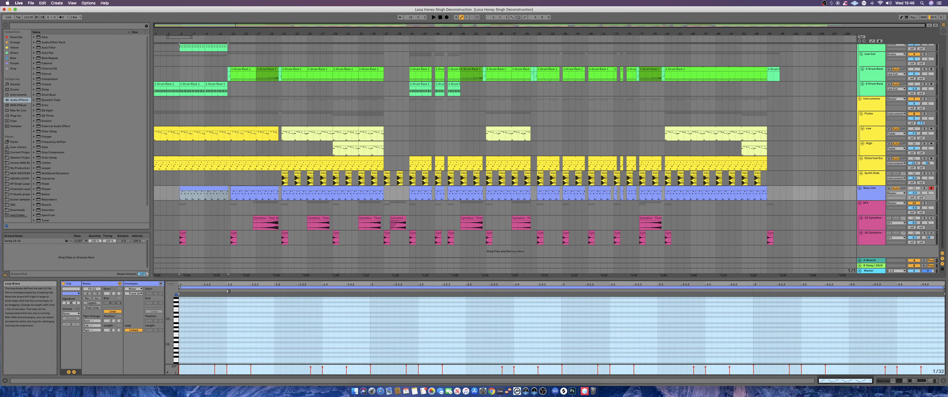
left_click_drag(232, 285, 231, 285)
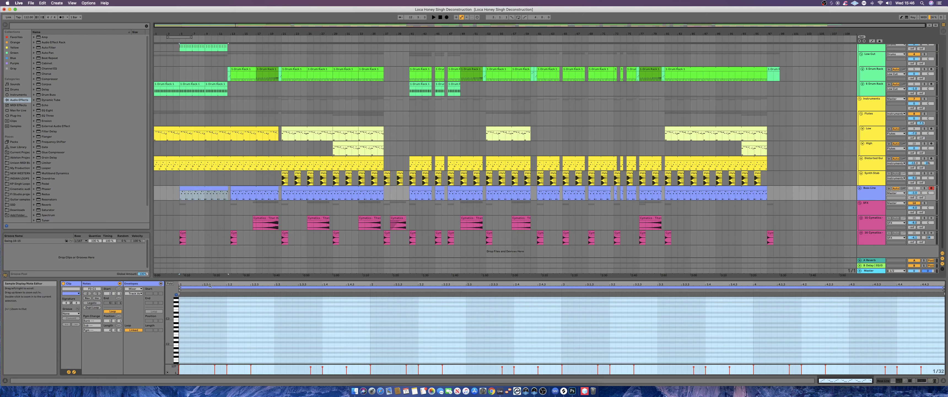
scroll(209, 318, "down", 3)
scroll(209, 318, "down", 3)
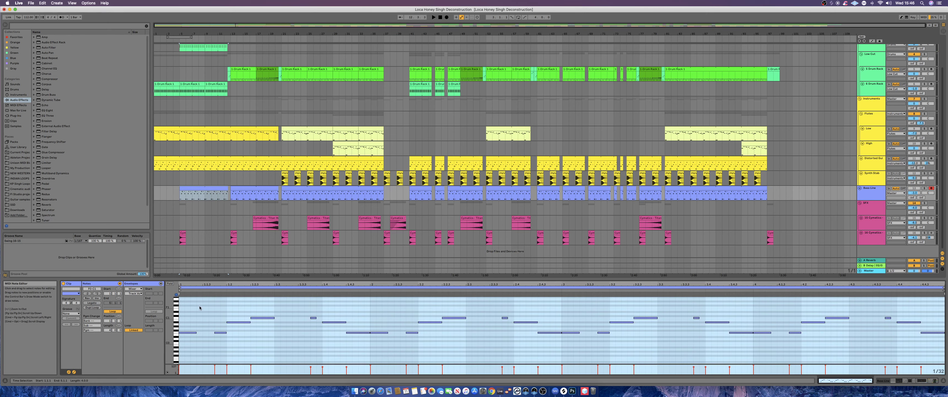
left_click(169, 284)
Step: Play the bass line from the start of its first clip
left_click(180, 207)
key("space")
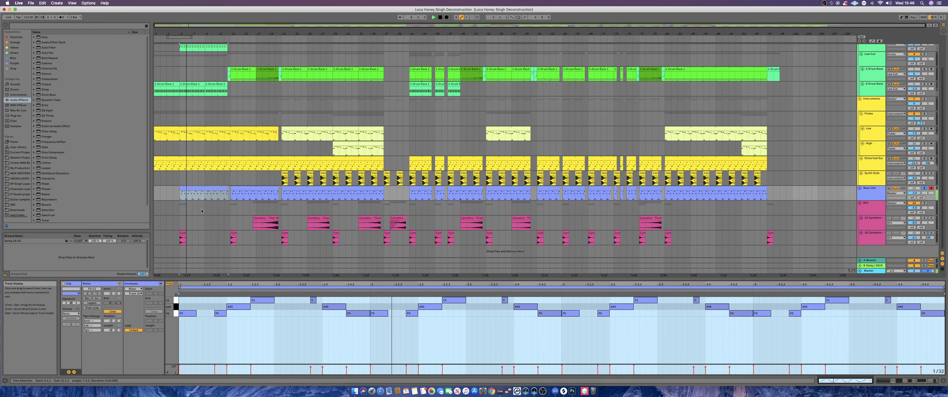
scroll(259, 240, "up", 2)
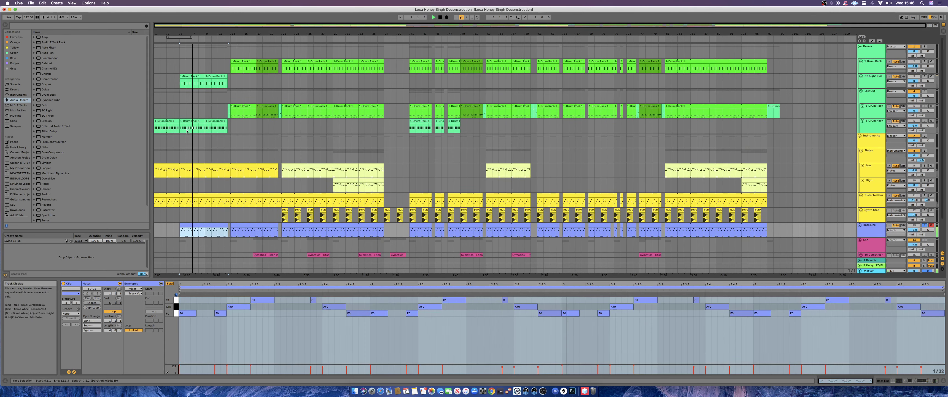
Step: Show the No highs kick's devices and bypass its EQ Eight, with the start point at the first kick clip
left_click(221, 81)
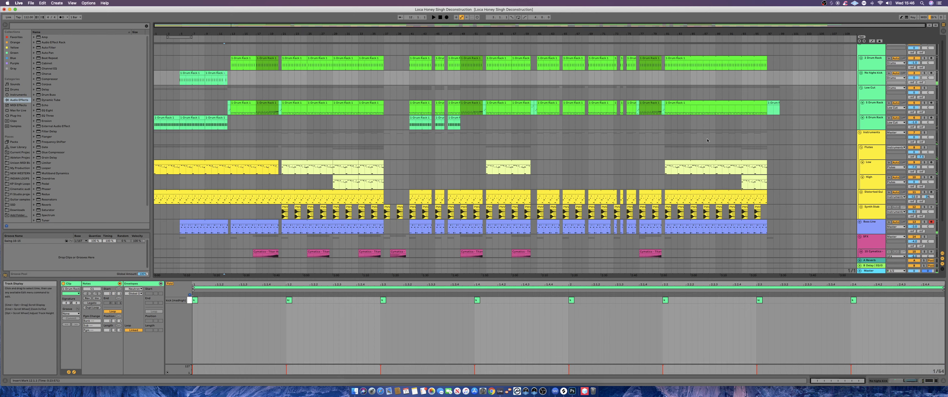
left_click(867, 84)
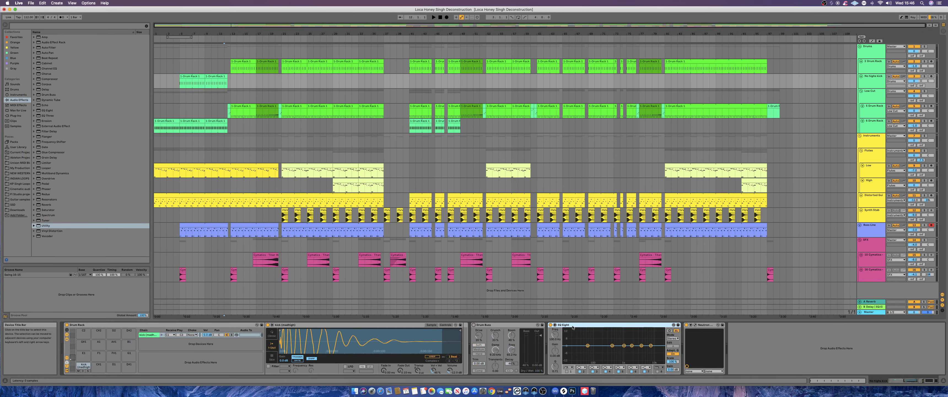
left_click(551, 325)
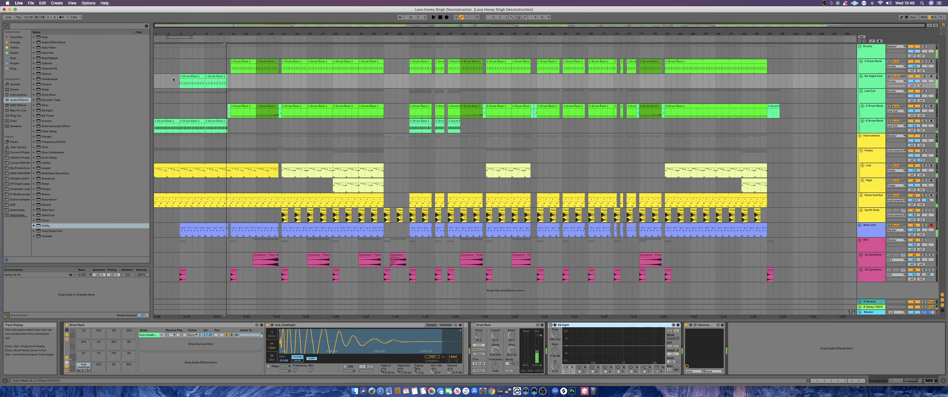
left_click(180, 86)
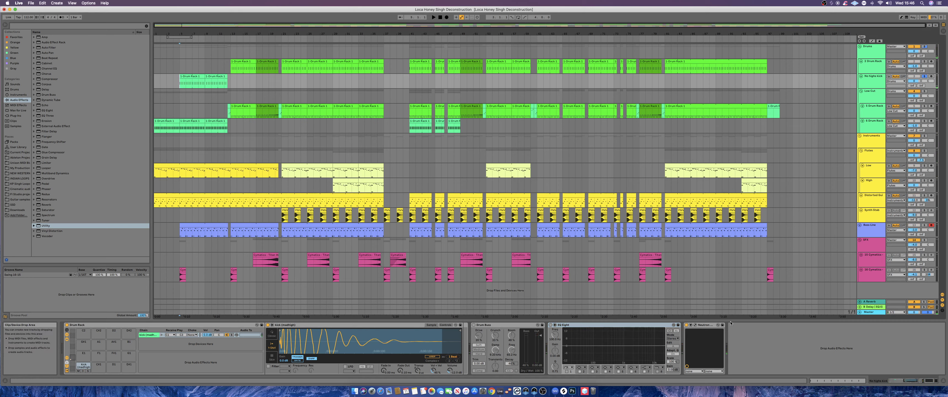
Step: Open the Neutron Exciter on the No highs kick and play the kick through it with EQ Eight bypassed
left_click(695, 325)
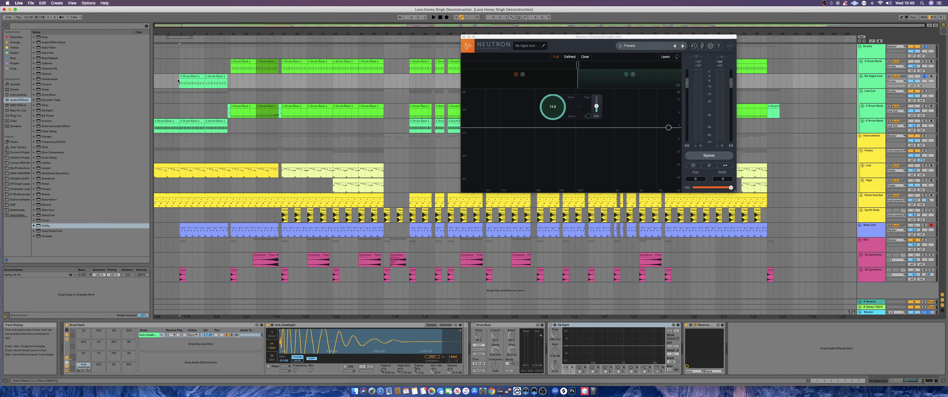
key("space")
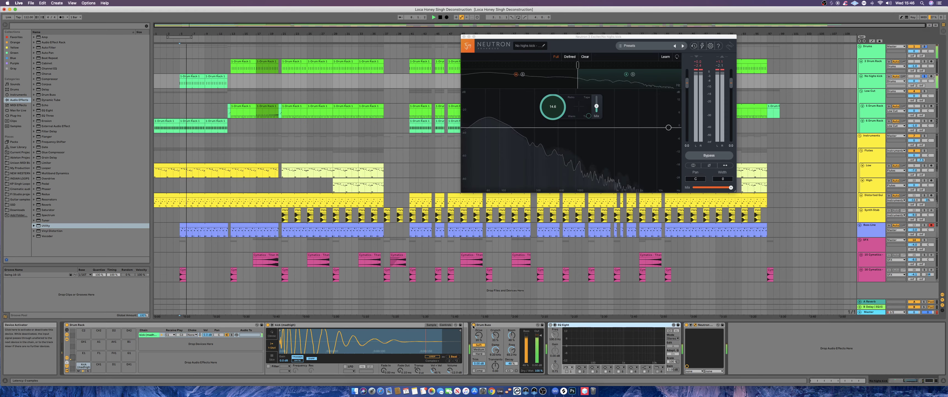
key("space")
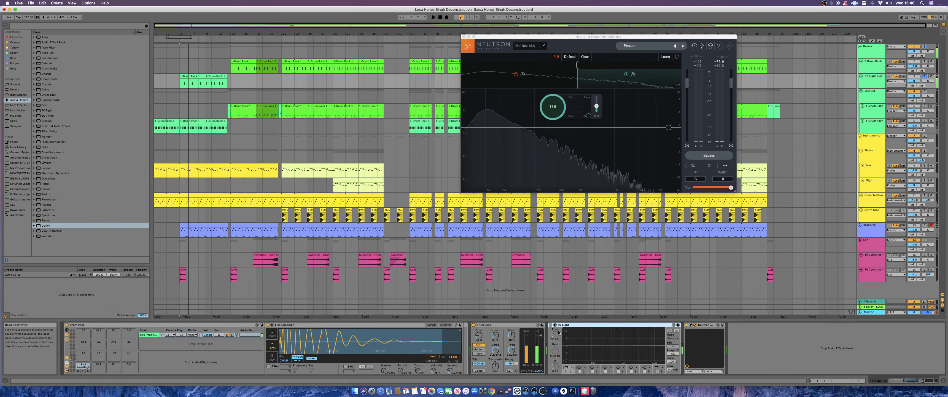
Step: Compare the No highs kick with Neutron bypassed and enabled during playback, leaving Neutron enabled
left_click(687, 325)
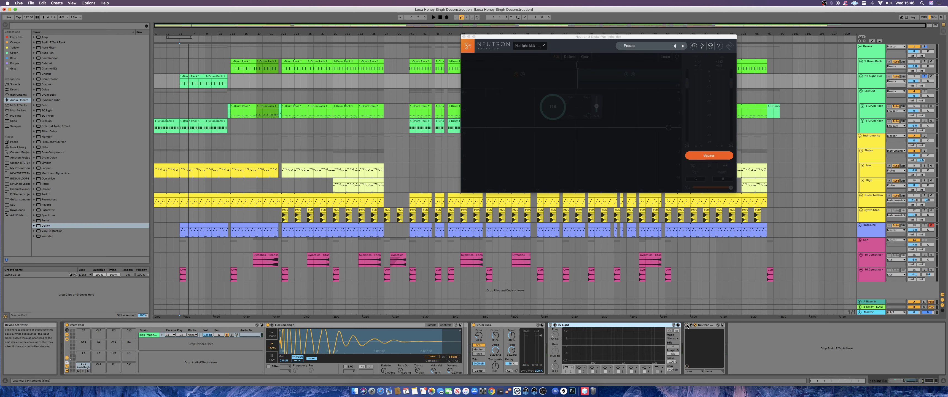
key("space")
left_click(687, 325)
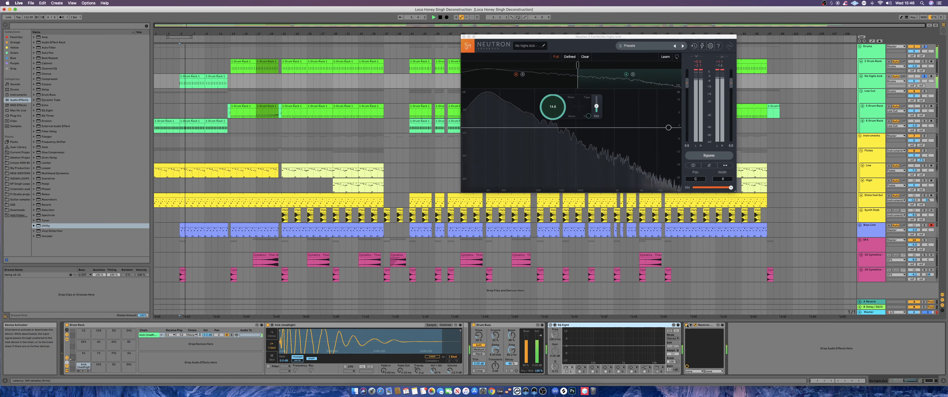
left_click(687, 325)
left_click(687, 325)
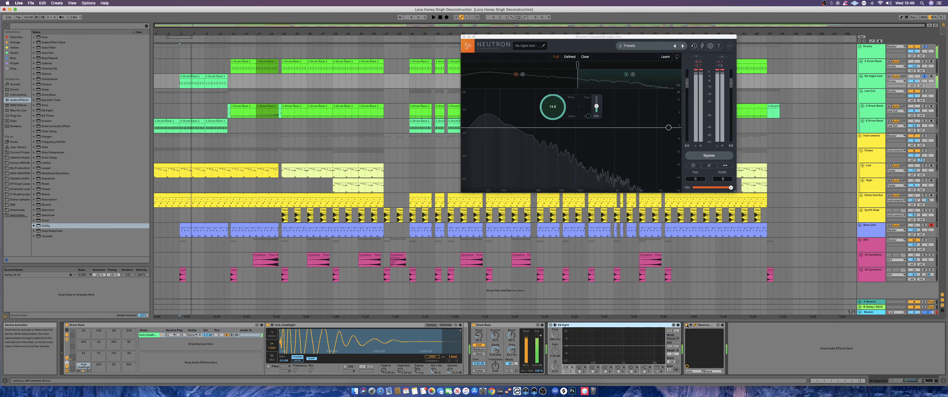
Step: Try the Exciter's low band and an extra crossover split, and restore the "EXC: Band 1 Drive : 0.0" state from the History
left_click(556, 83)
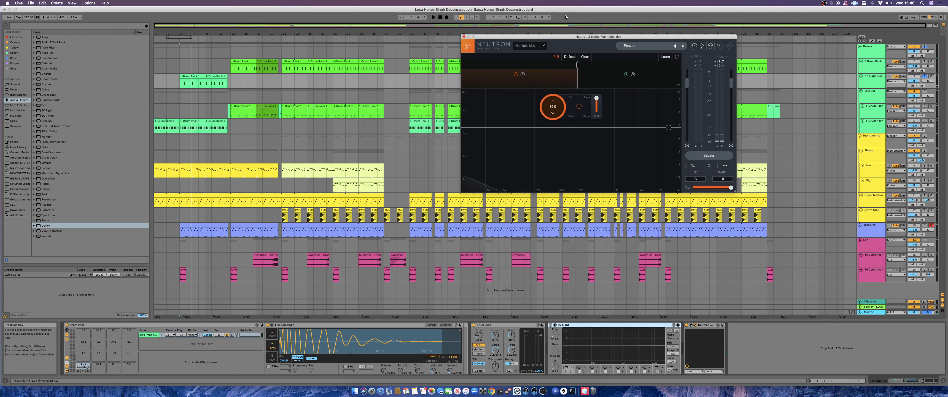
left_click(609, 68)
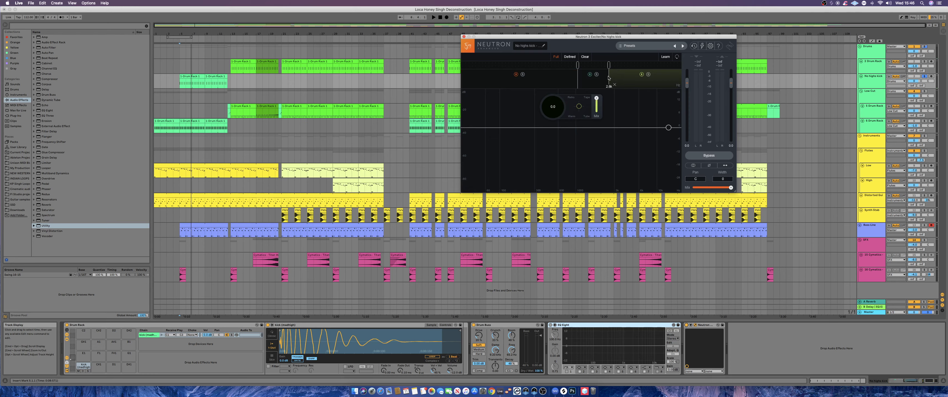
left_click(583, 85)
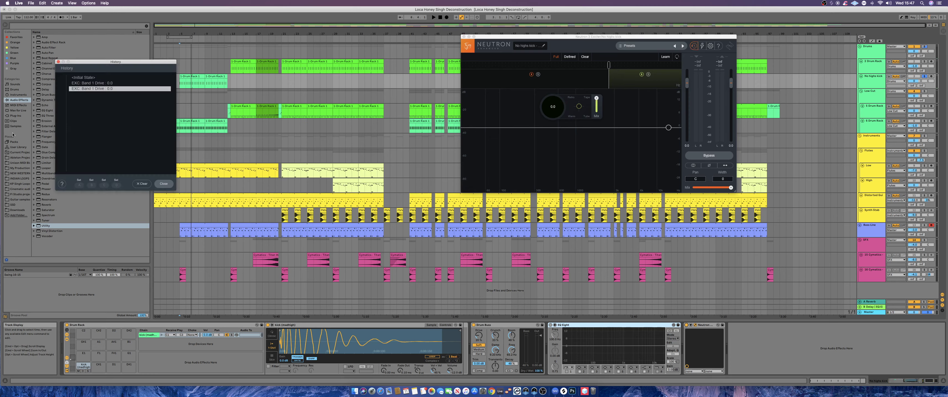
left_click(90, 83)
left_click(163, 183)
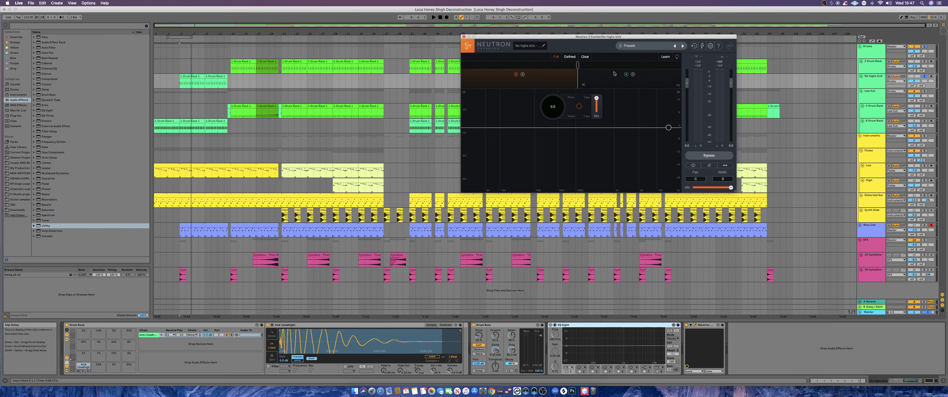
Step: Try the Exciter's high band with the drive at 15.0, and revert to the "EXC: Band 1 Drive : 0.0" History state
left_click(613, 82)
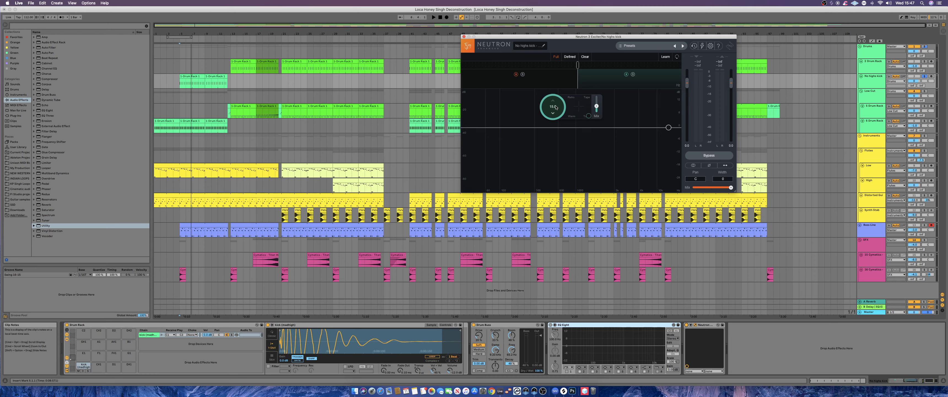
left_click(694, 46)
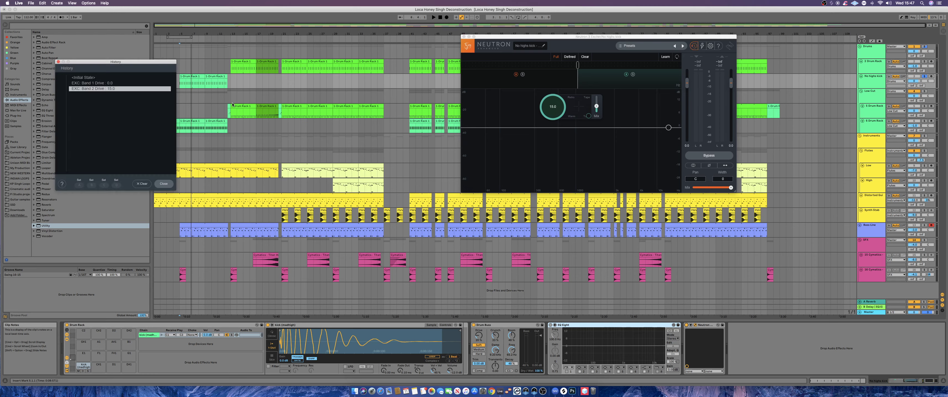
left_click(91, 84)
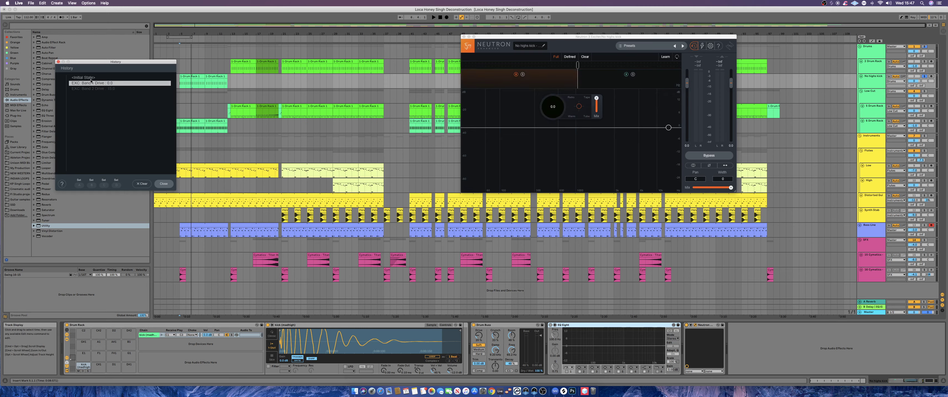
Step: Close the History and review the Exciter's high and low bands on the No highs kick, closing Neutron when done
left_click(164, 184)
left_click(607, 88)
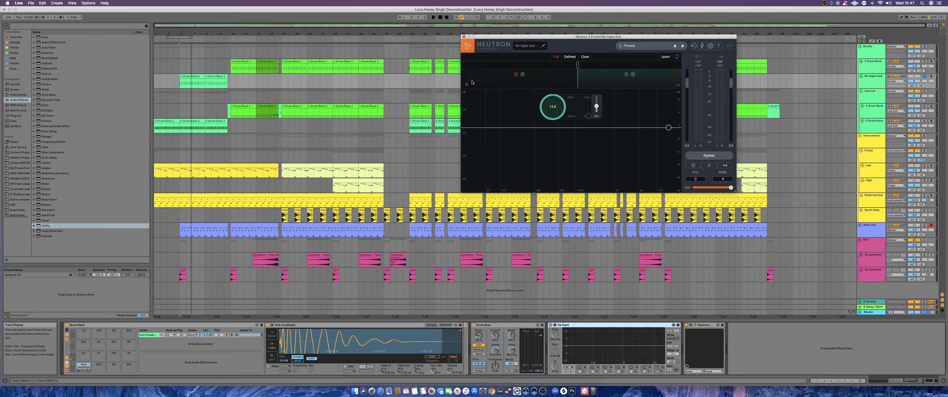
left_click(480, 86)
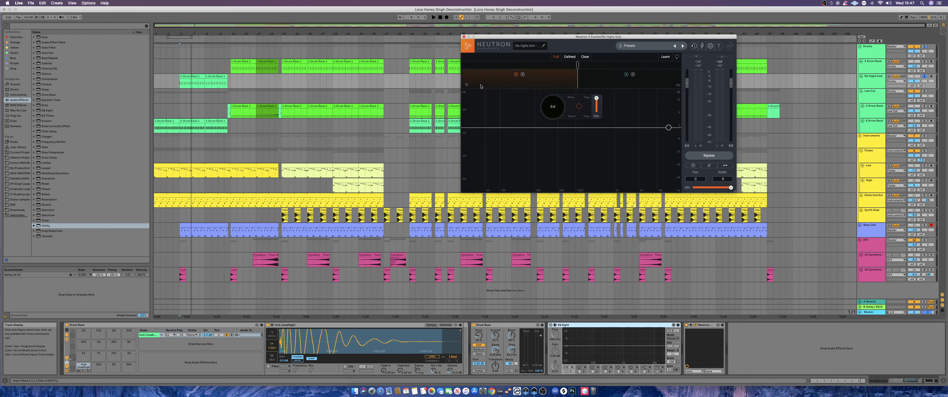
left_click(463, 37)
Step: Open the Bass Line's devices and examine Operator's oscillator A waveform choices and waveform editor
left_click(180, 234)
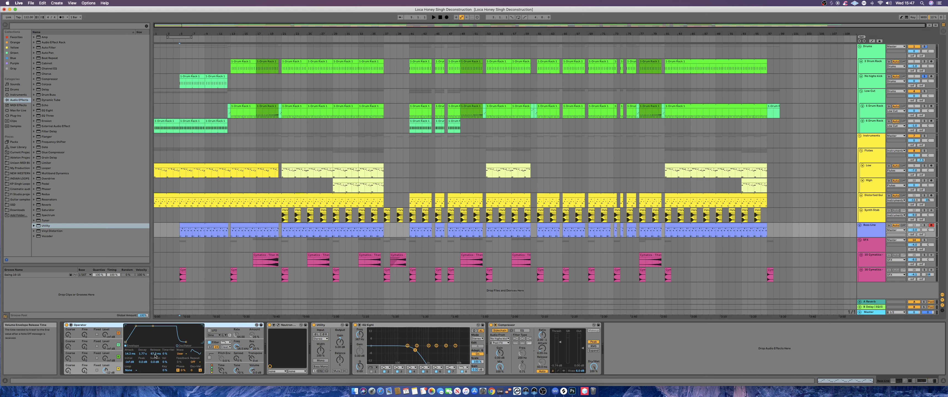
left_click(181, 354)
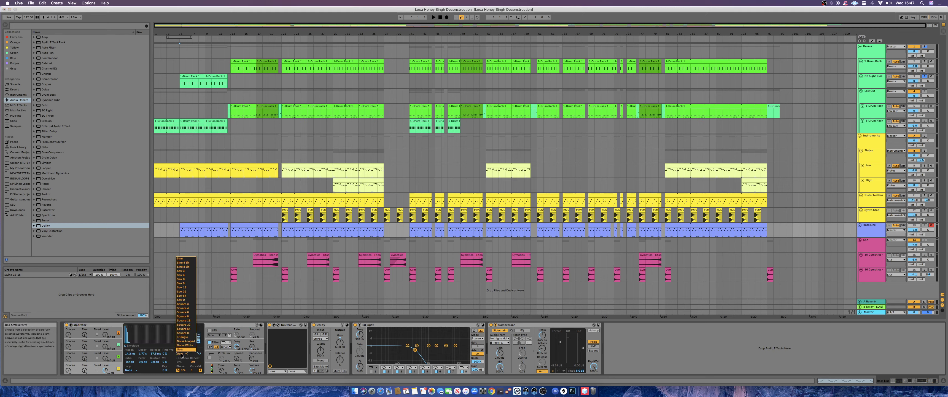
left_click(111, 327)
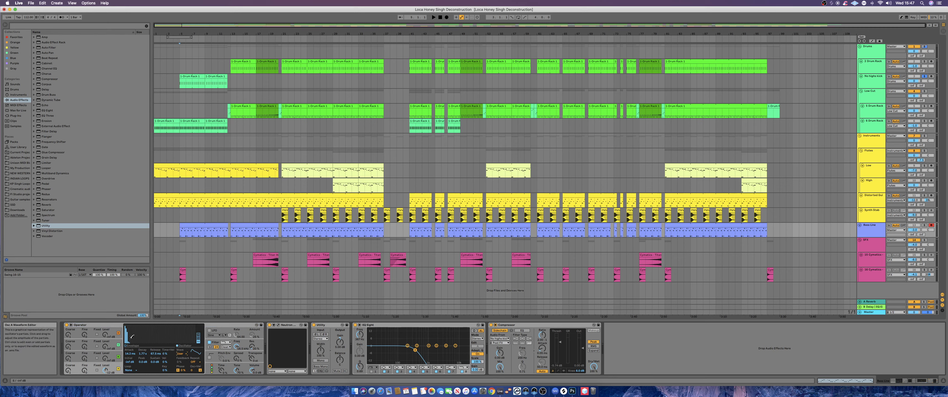
left_click_drag(132, 336, 131, 337)
Step: Open the Neutron Exciter on the Bass Line, review the drive and tone settings of its three bands, and close it
left_click(277, 326)
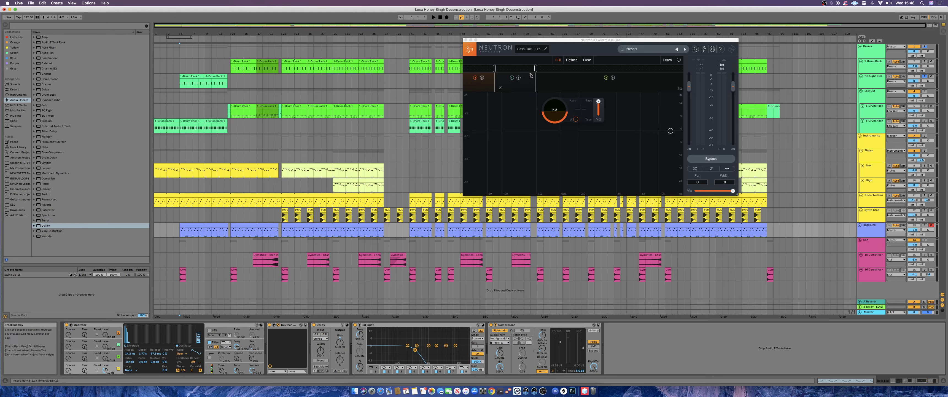
left_click(479, 86)
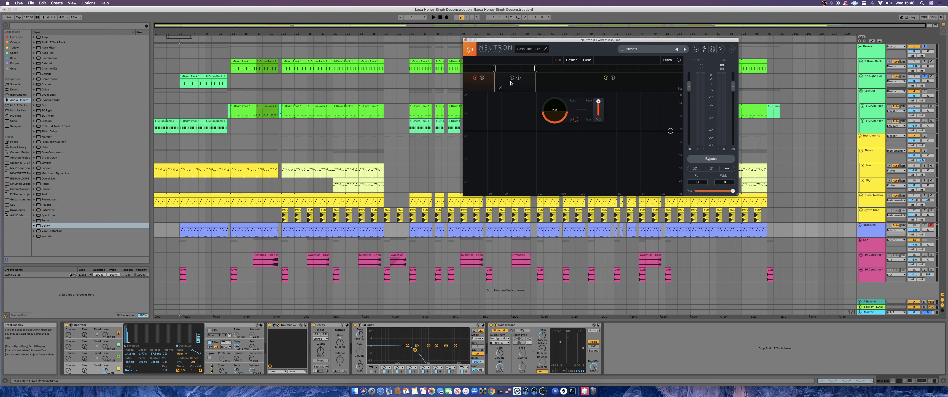
left_click(519, 85)
left_click(597, 85)
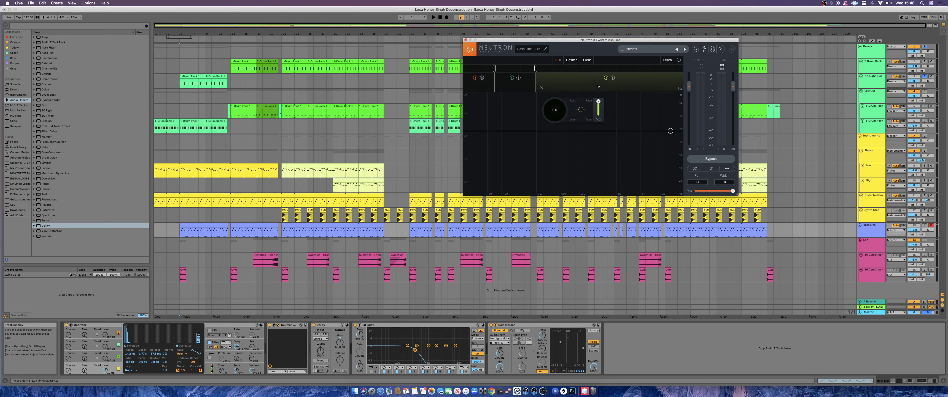
left_click(515, 91)
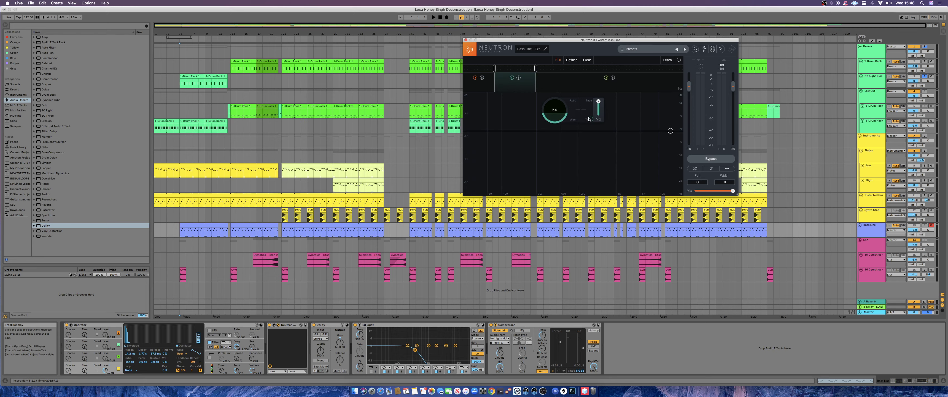
left_click(480, 84)
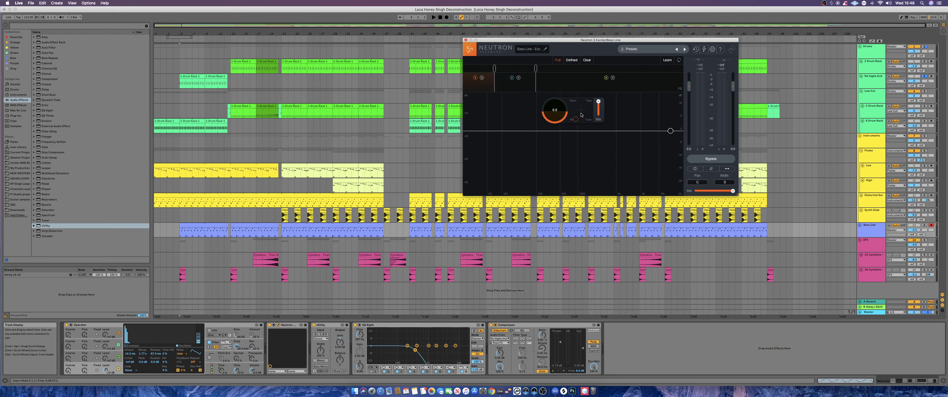
left_click(464, 36)
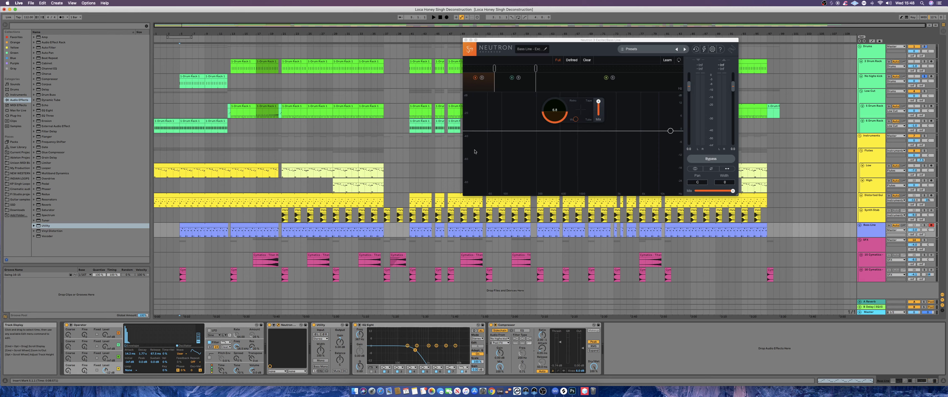
left_click(465, 39)
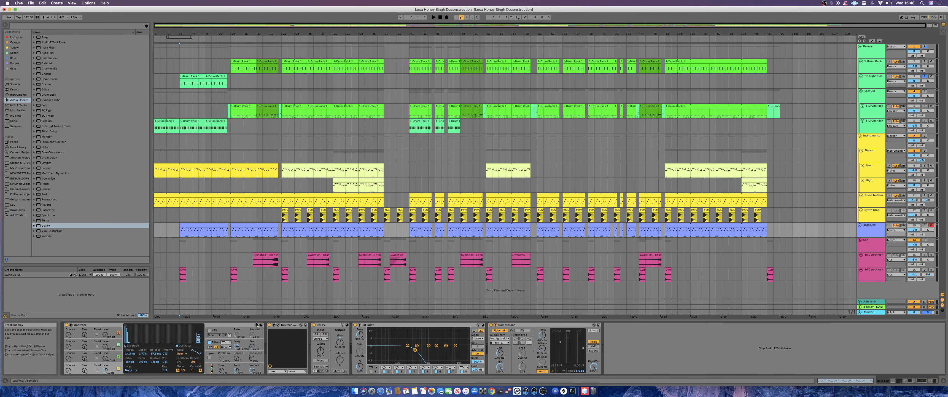
Step: Examine the Bass Line's Utility device and its Gain control, leaving the settings as they are
left_click(315, 328)
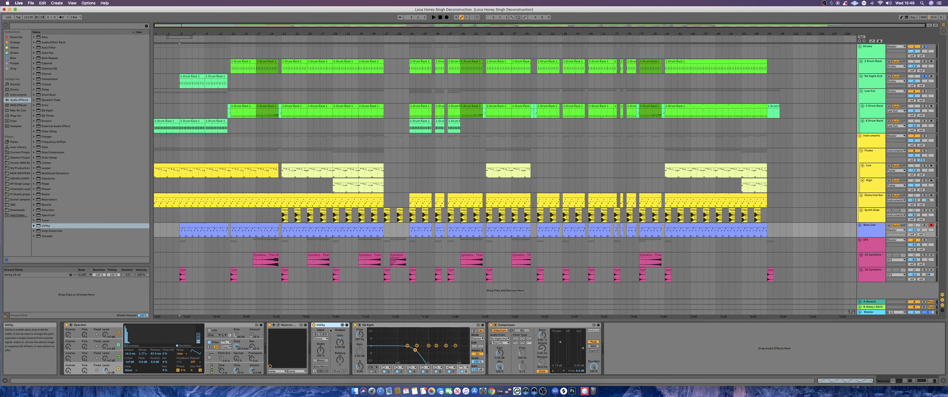
right_click(342, 345)
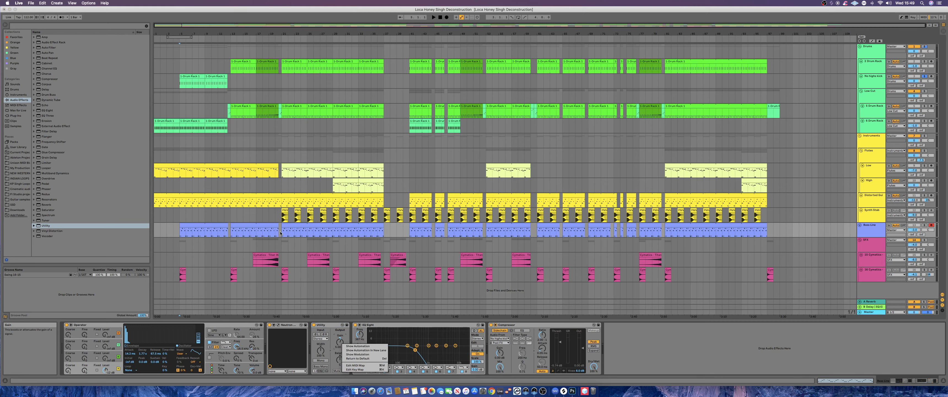
left_click(327, 329)
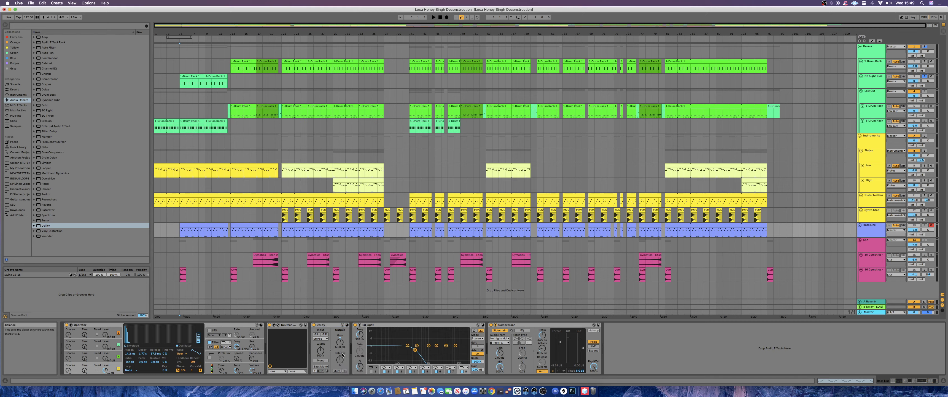
Step: Compare the Bass Line with EQ Eight bypassed and enabled during playback, leaving EQ Eight enabled
left_click(373, 324)
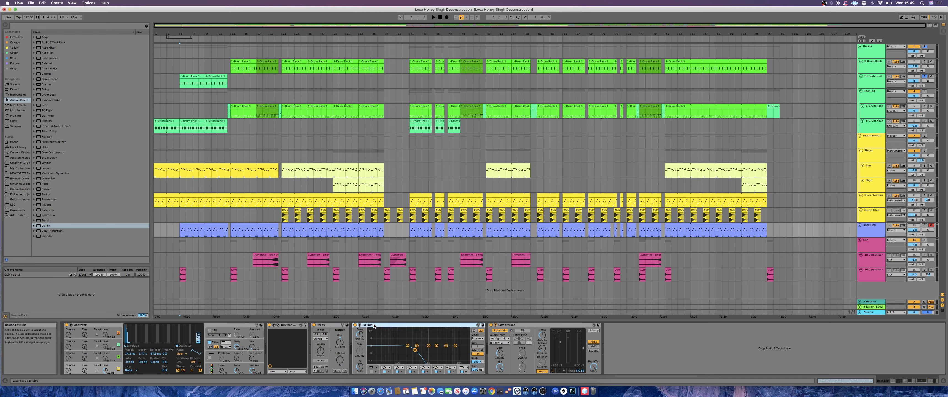
left_click(355, 325)
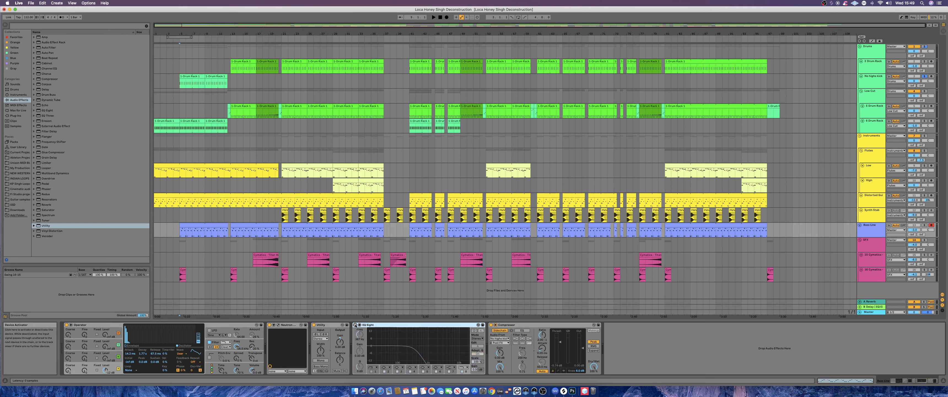
key("space")
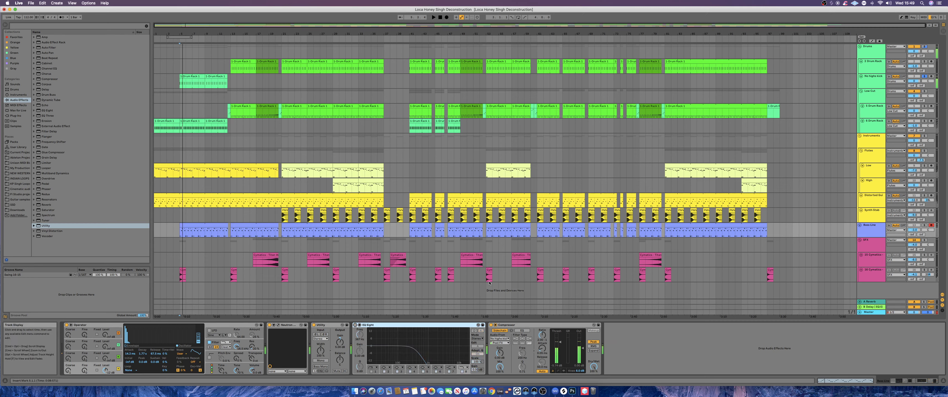
left_click(355, 326)
left_click(355, 326)
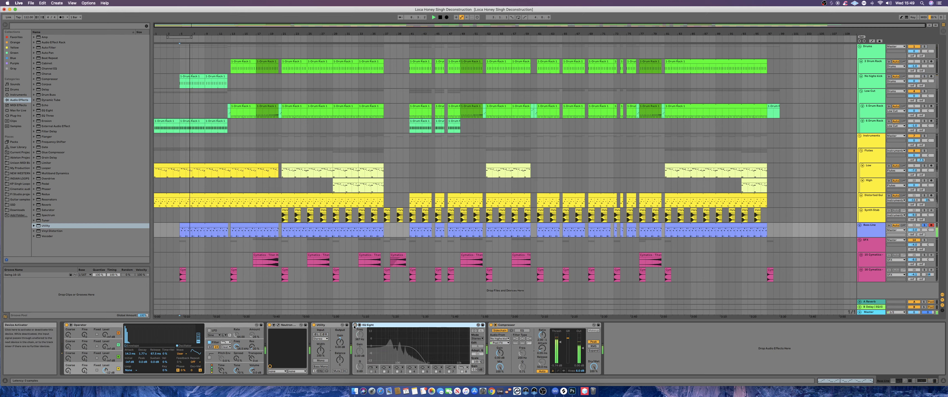
left_click(355, 326)
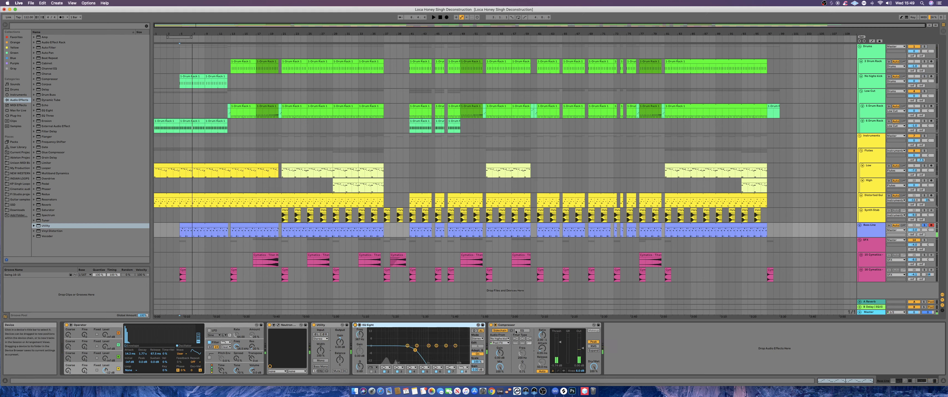
Step: Compare the Bass Line with the Compressor's external sidechain off and on during playback, leaving the sidechain on
left_click(506, 327)
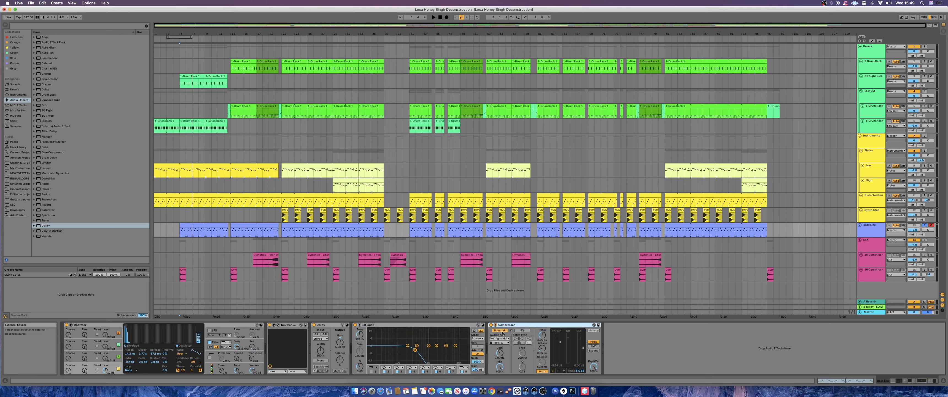
key("space")
left_click(500, 330)
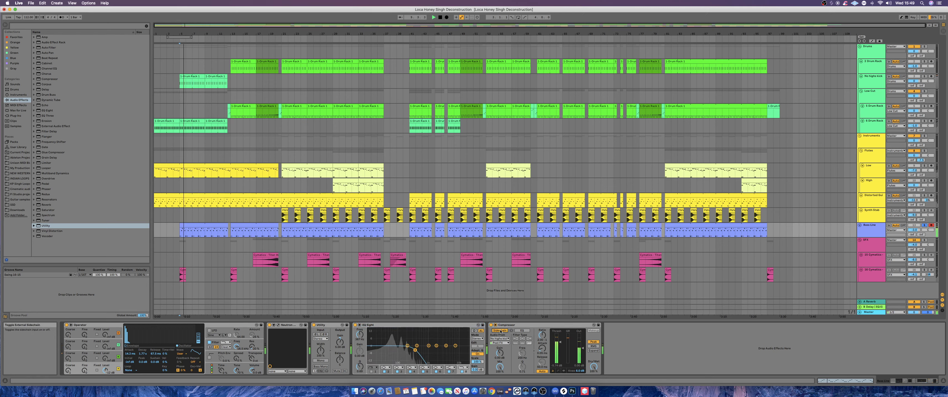
left_click(500, 331)
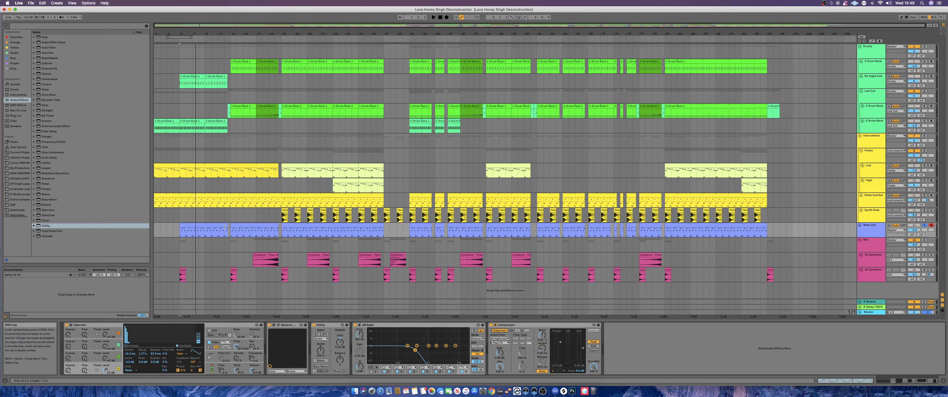
Step: Play the Bass Line together with the other tracks, and show the snare Drum Rack's devices just before the first full drum section
key("space")
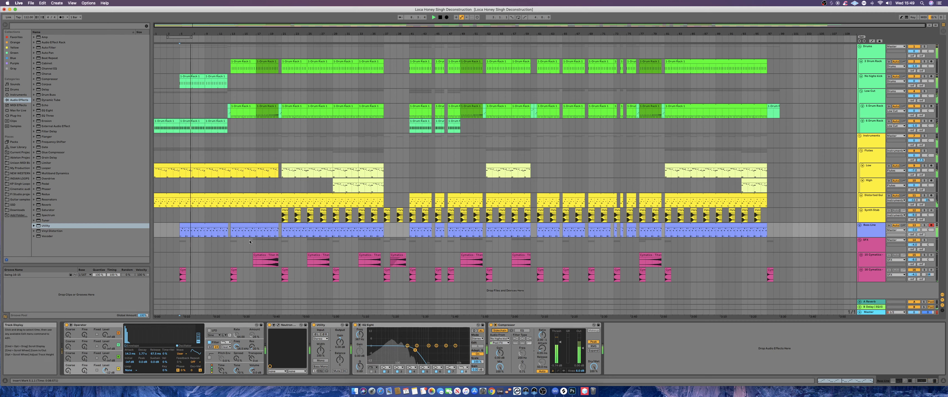
left_click(225, 111)
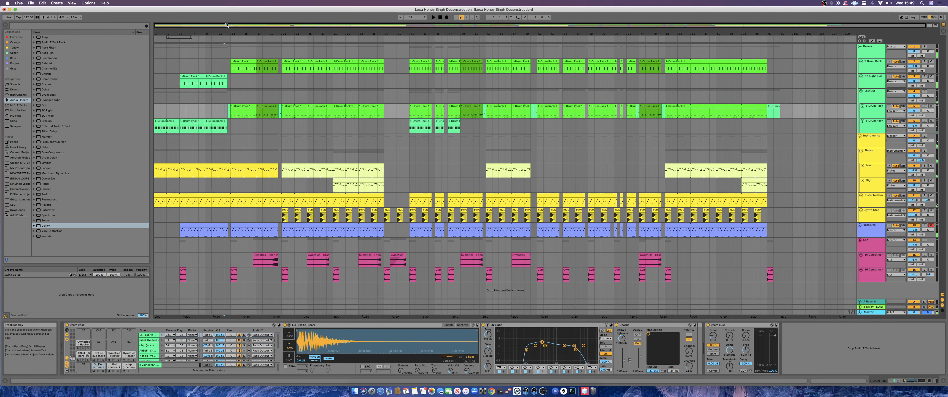
mouse_move(226, 25)
left_mouse_down()
mouse_move(226, 55)
mouse_move(226, 26)
left_mouse_up()
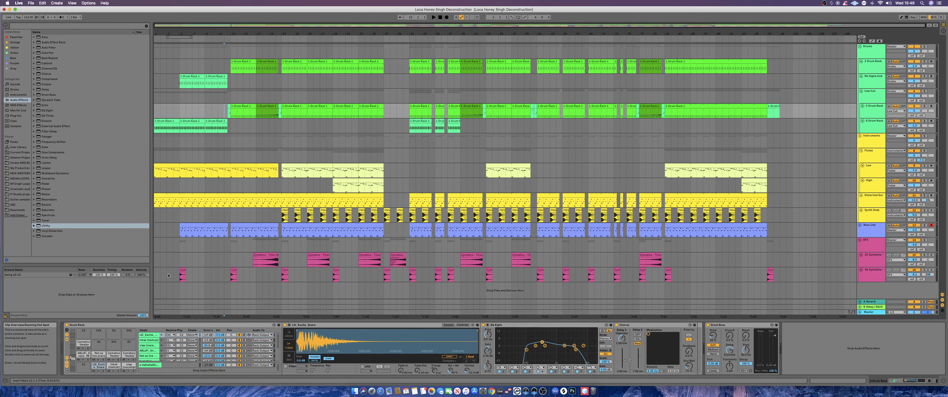
Step: Solo and play the 28 Cymatics crash track, and view its ValhallaShimmer reverb settings
left_click(179, 276)
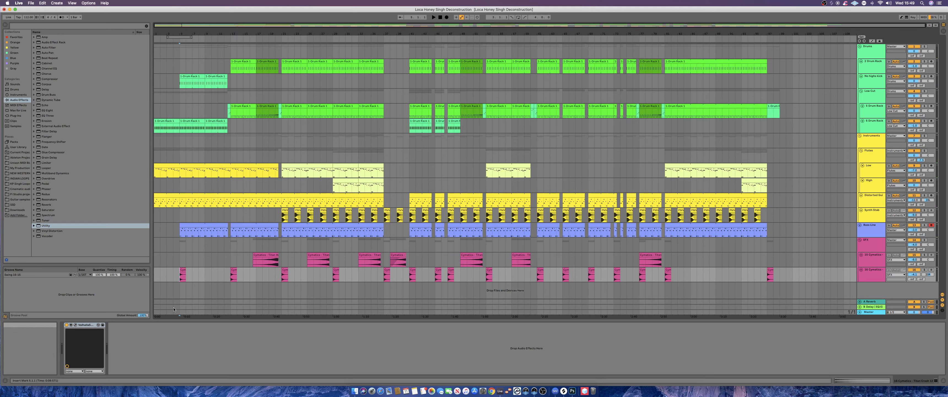
key("s")
left_click(876, 243)
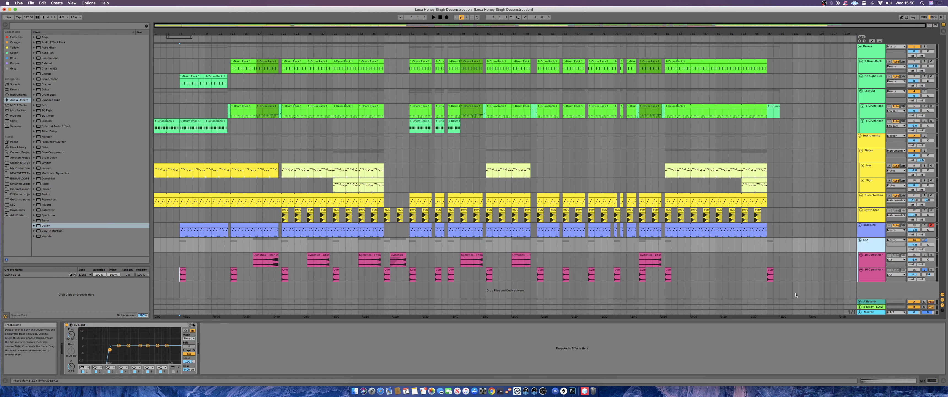
left_click(170, 277)
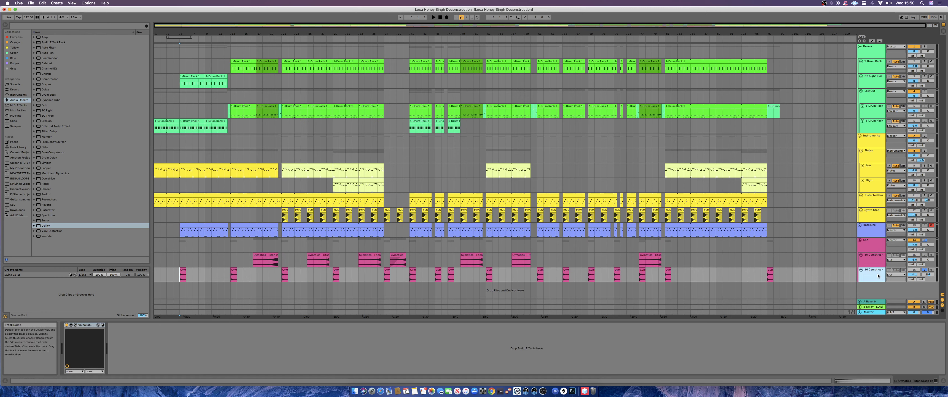
key("space")
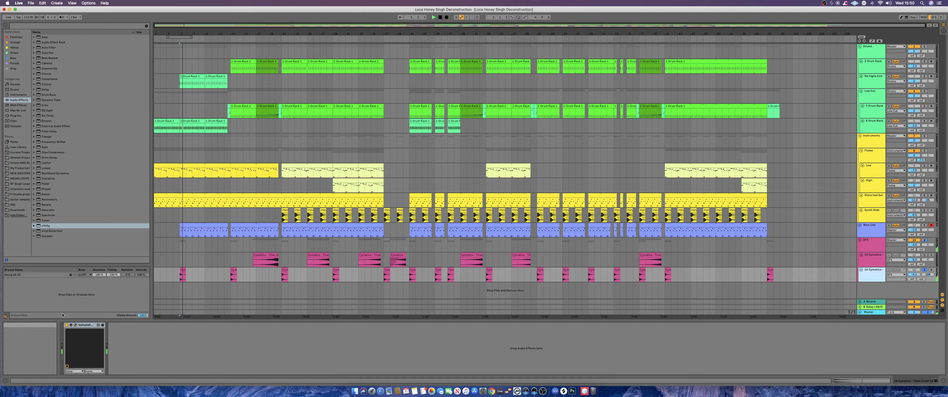
left_click(81, 326)
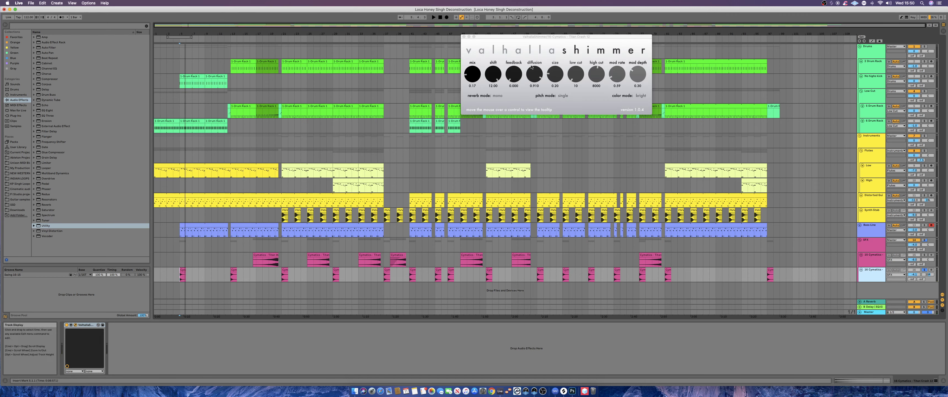
left_click(464, 37)
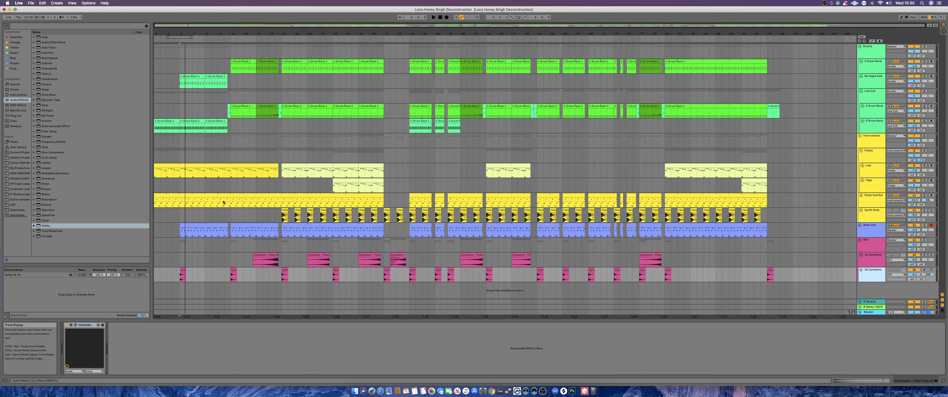
Step: Zoom in on the snare Drum Rack fill just before the first full drum section and play it
left_click(223, 113)
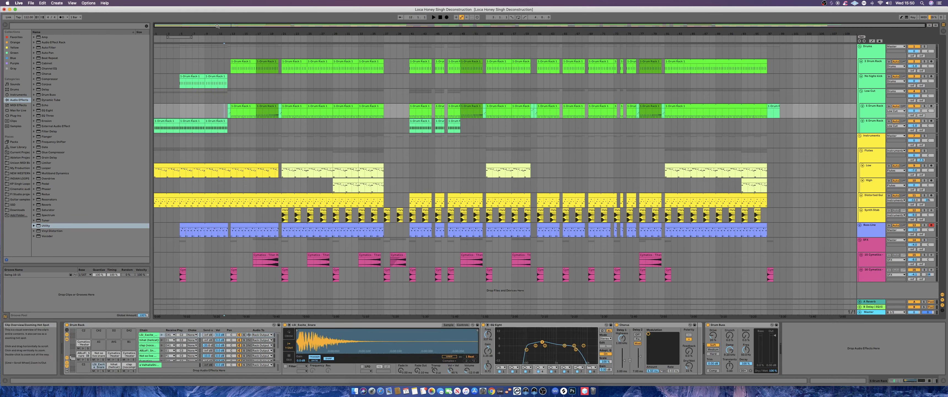
key("plus")
key("plus")
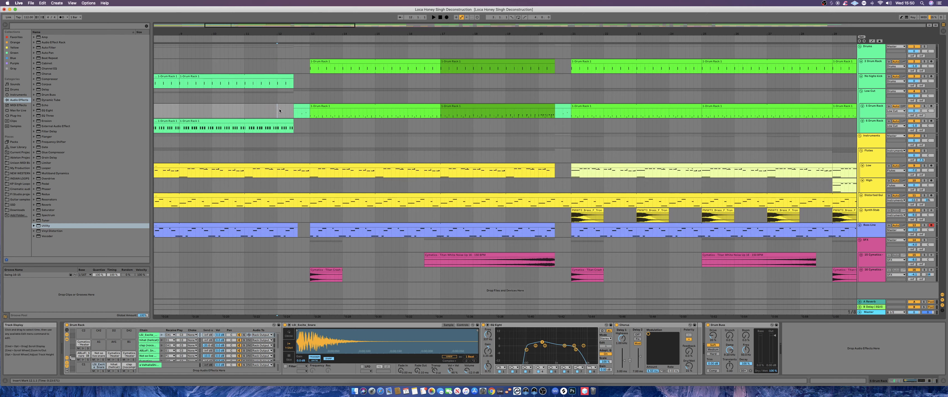
key("space")
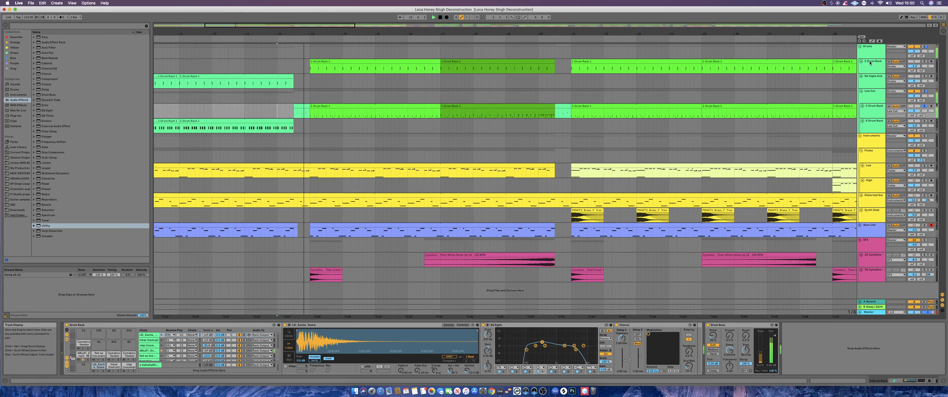
Step: Finish auditioning the snare fill and play the full arrangement from midway through the intro, before the first full drum section
key("space")
key("space")
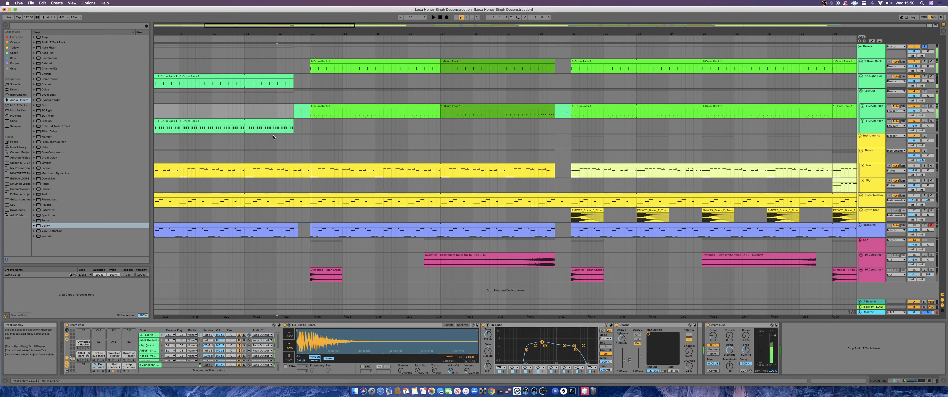
left_click_drag(346, 25, 241, 9)
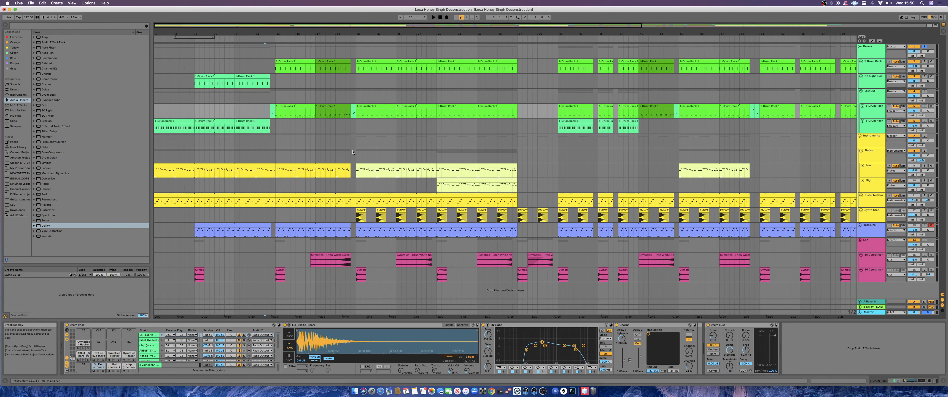
left_click(234, 112)
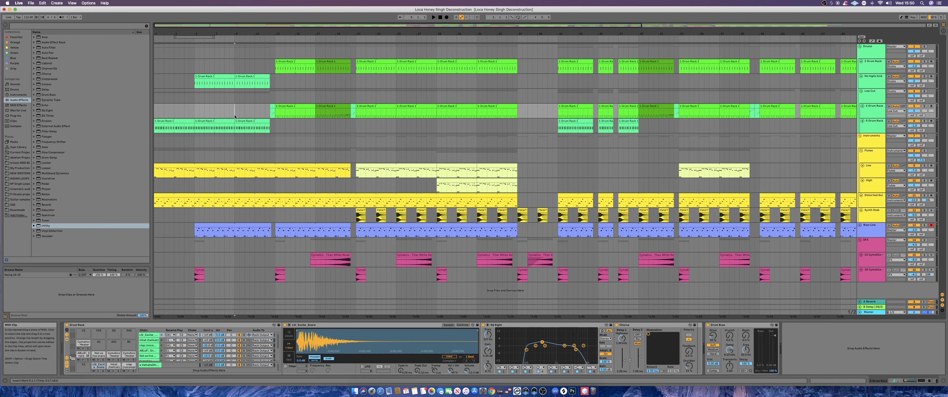
key("space")
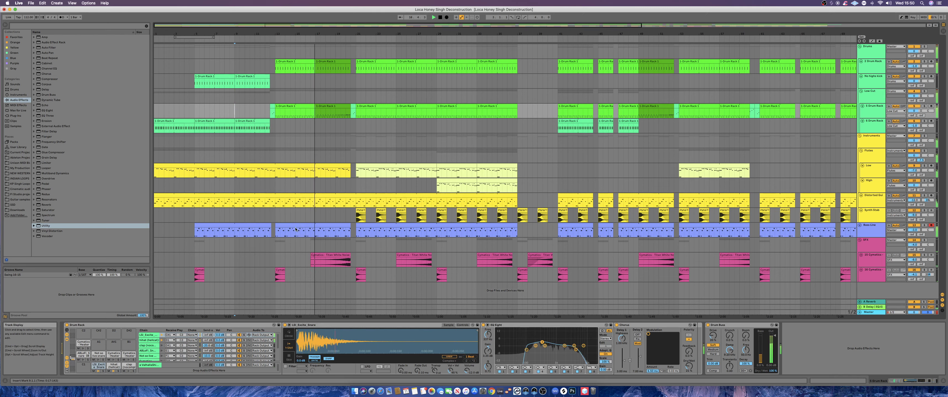
Step: Show the Distorted Guitar track's Massive instrument and effects, and play the track alone from the start of the first full drum section
left_click(826, 216)
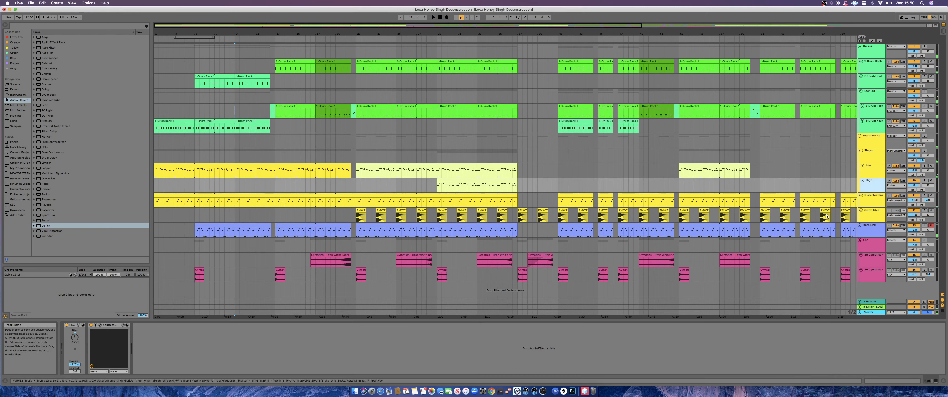
left_click(277, 201)
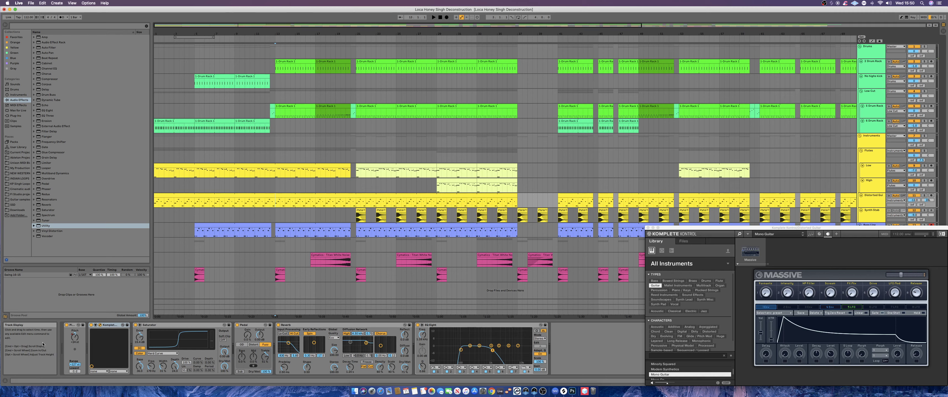
left_click(274, 202)
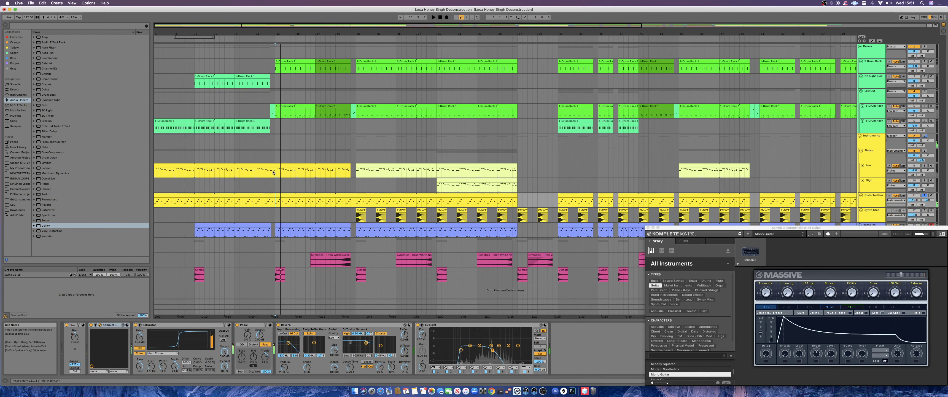
Step: Show the Low flute track's Ethereal Earth instrument and automation, and play the track around the change between its first two sections
left_click(284, 172)
key("a")
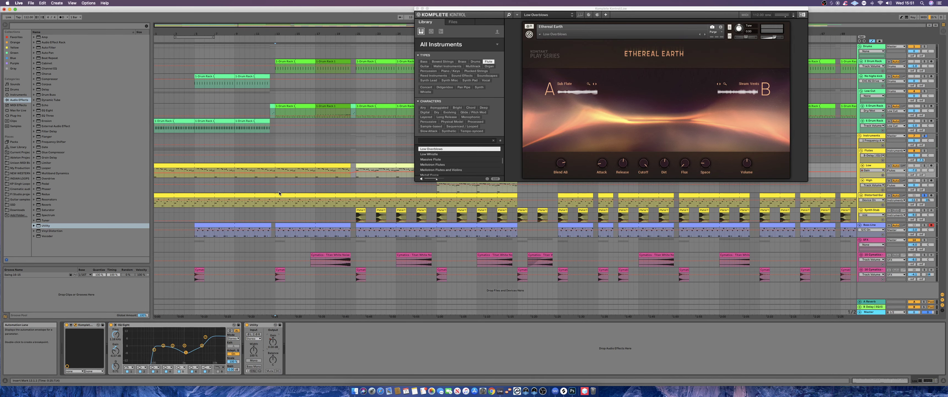
left_click_drag(275, 170, 486, 185)
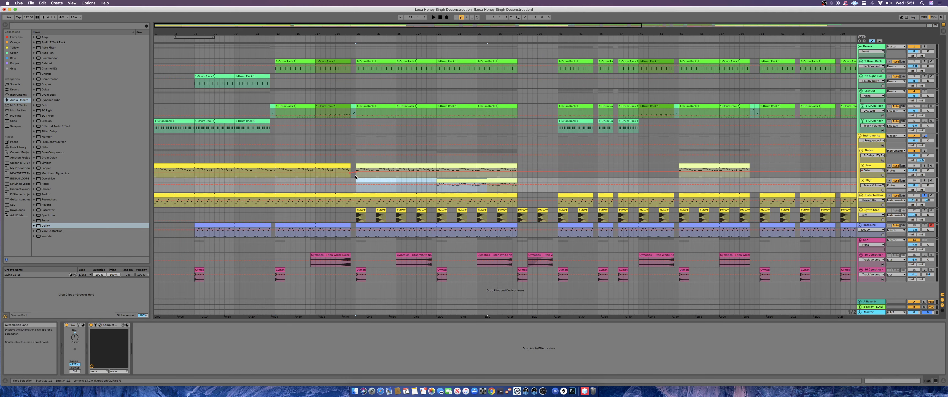
left_click(355, 177)
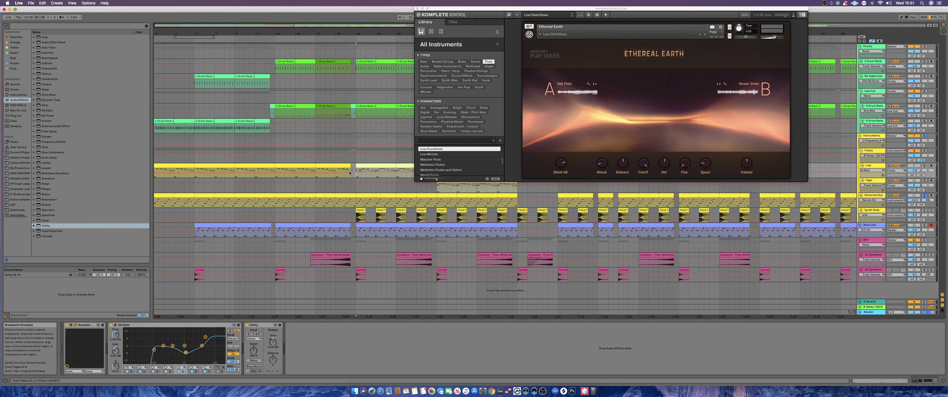
left_click(351, 175)
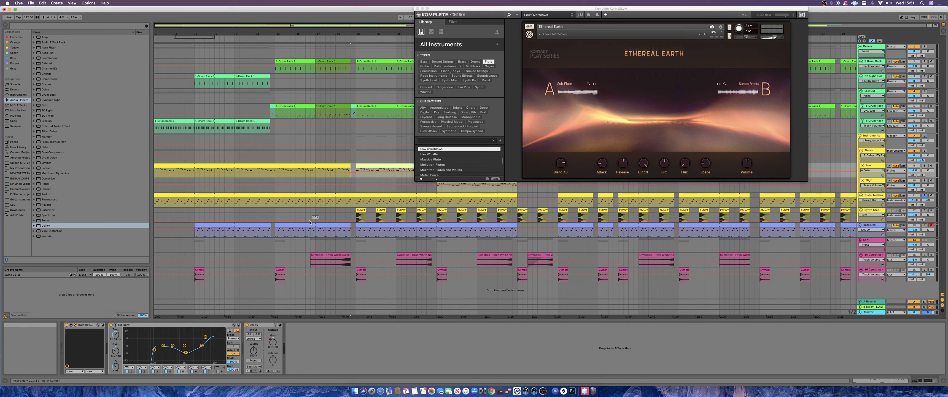
left_click(315, 170)
key("space")
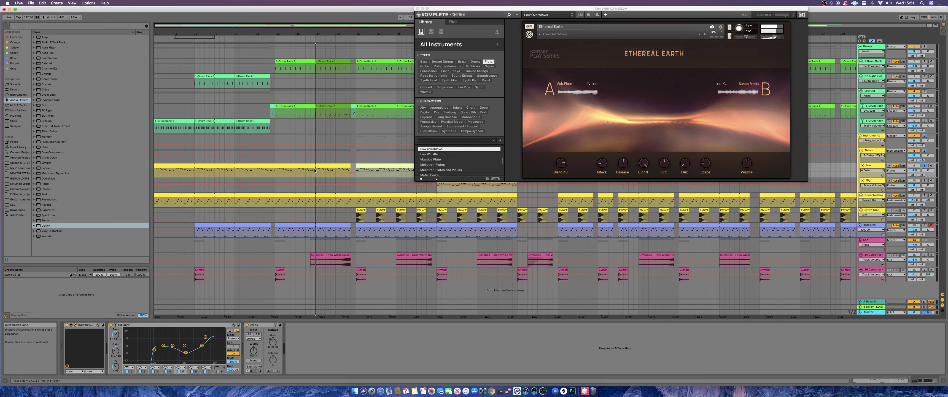
left_click(356, 177)
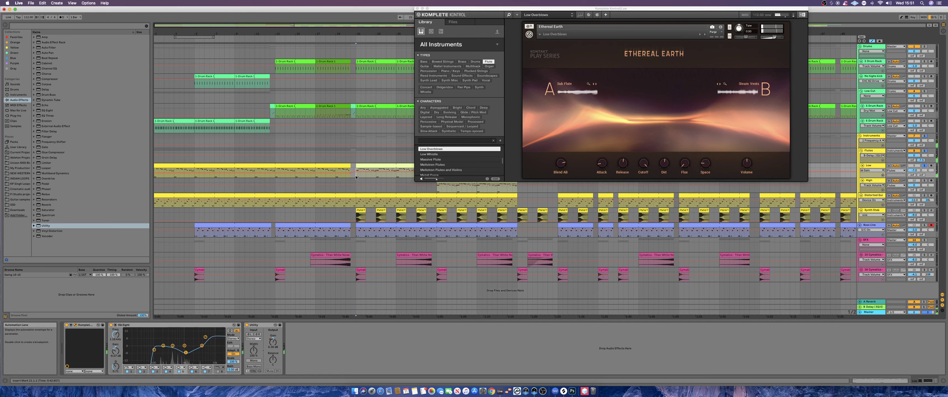
key("space")
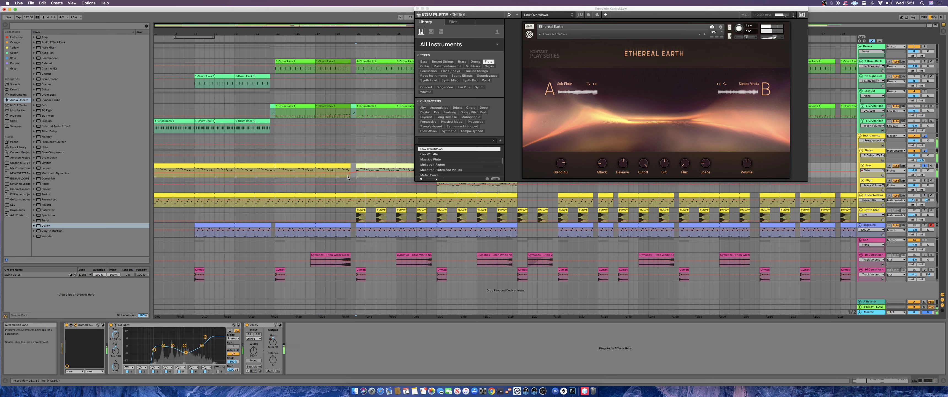
left_click(417, 8)
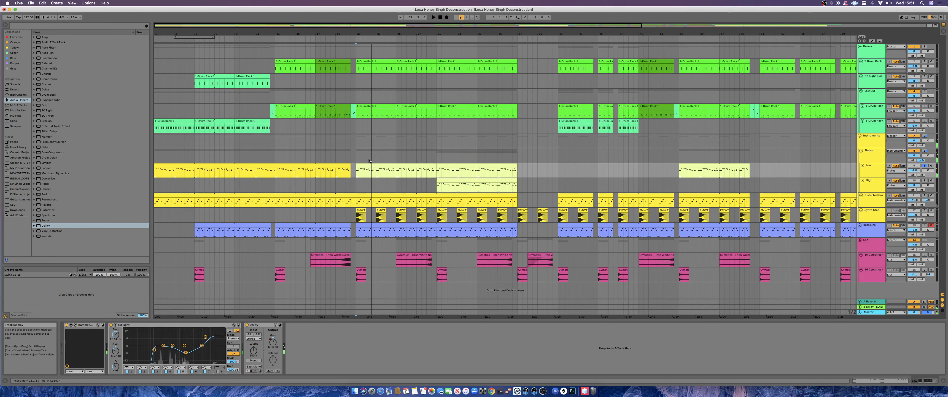
key("space")
Step: Compare the MIDI notes of the Low flute track's first clip with those of its second-section clip
double_click(349, 177)
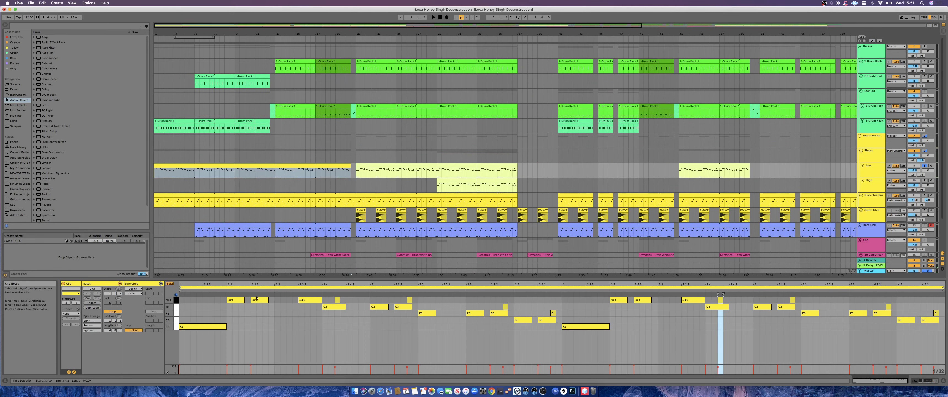
left_click(367, 166)
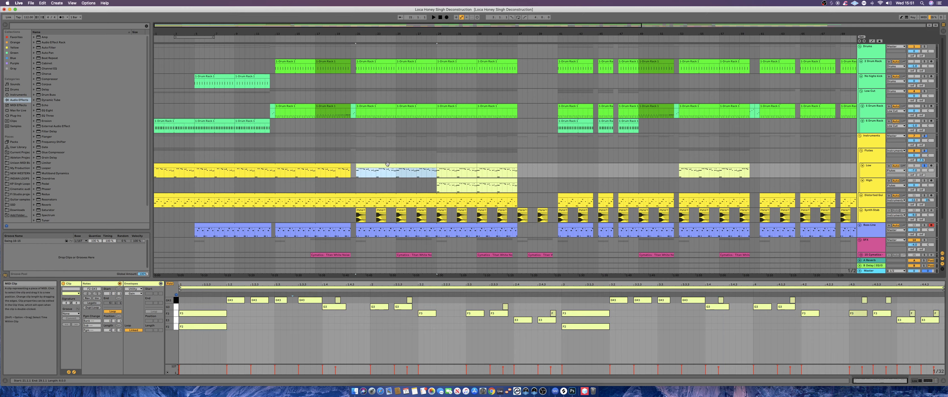
left_click(332, 163)
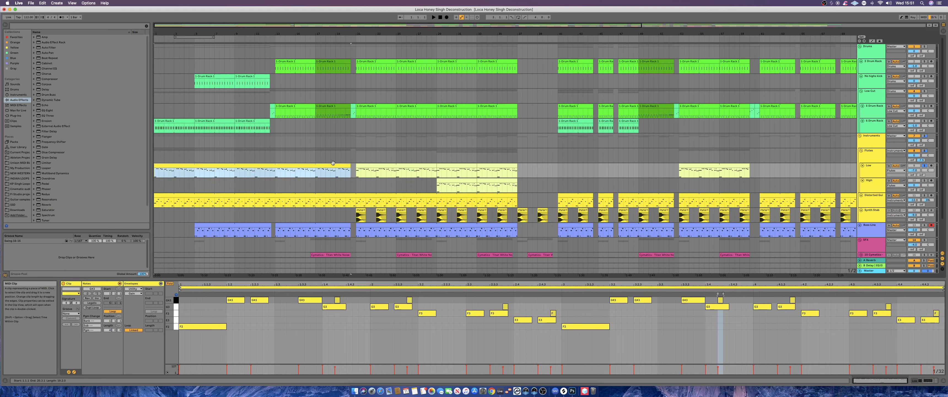
left_click(397, 166)
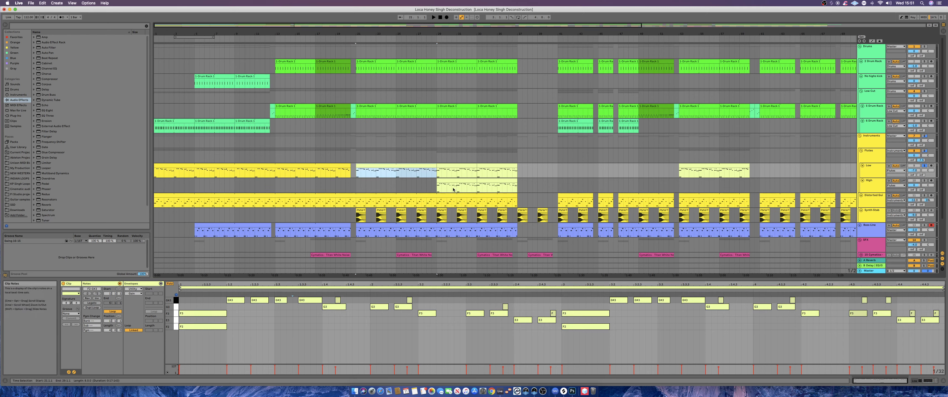
left_click(295, 191)
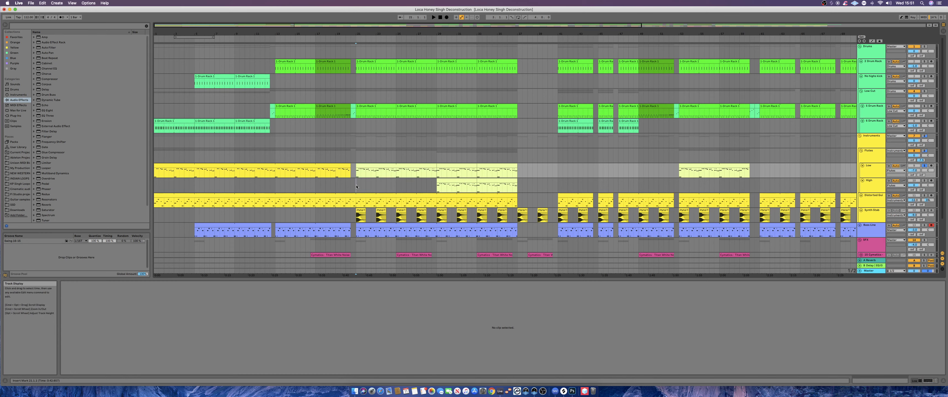
Step: View the first Cymatics white noise riser's waveform and play the riser track from partway through the clip
scroll(277, 186, "down", 3)
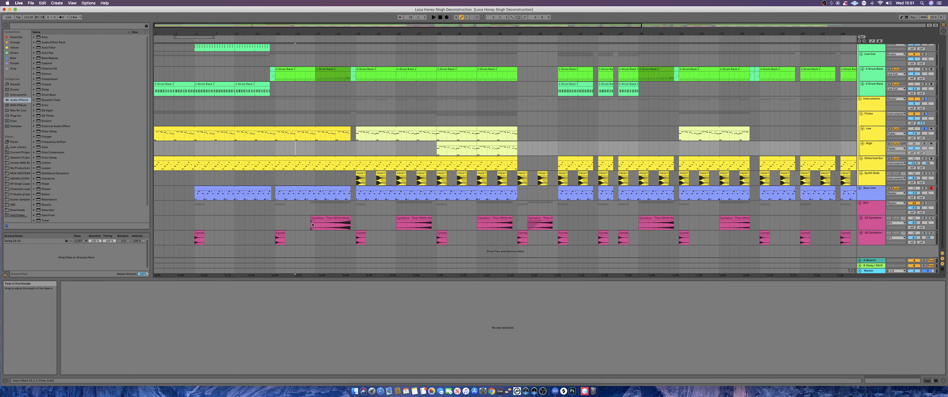
left_click(338, 225)
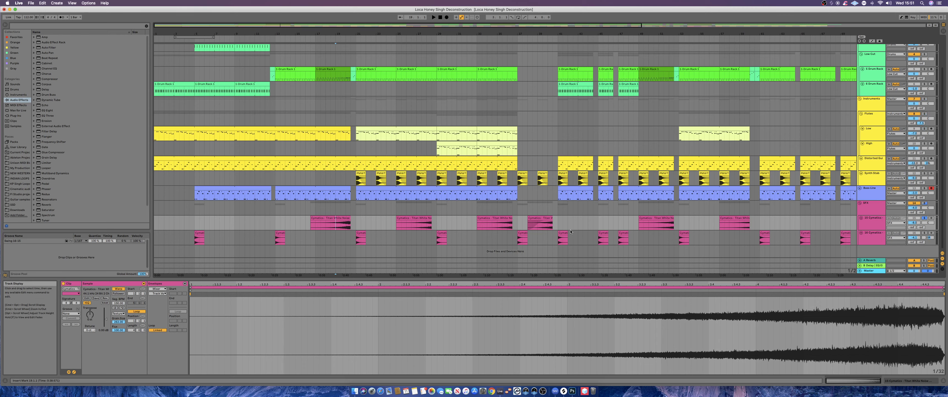
key("space")
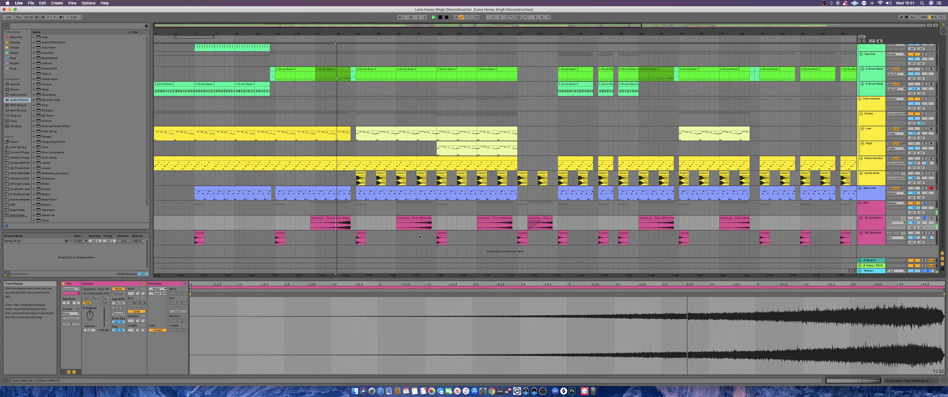
Step: Show the Bass Line notes near the first section's end, and play the snare Drum Rack's darker build-up clip there
scroll(348, 231, "up", 3)
left_click(351, 233)
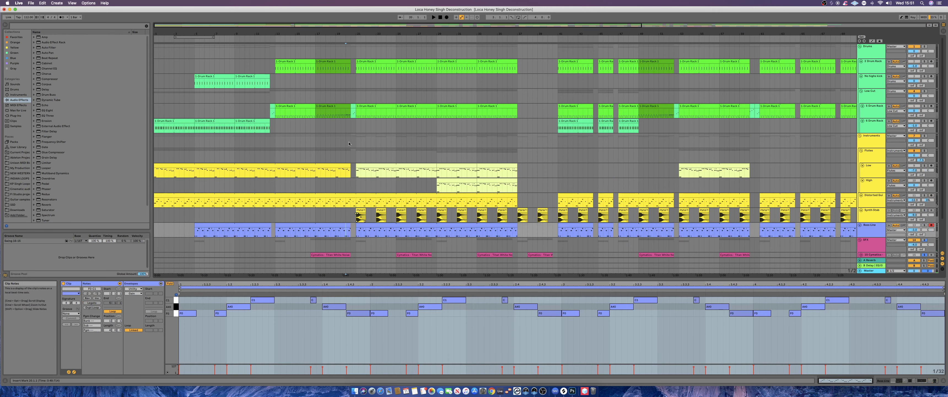
left_click(353, 114)
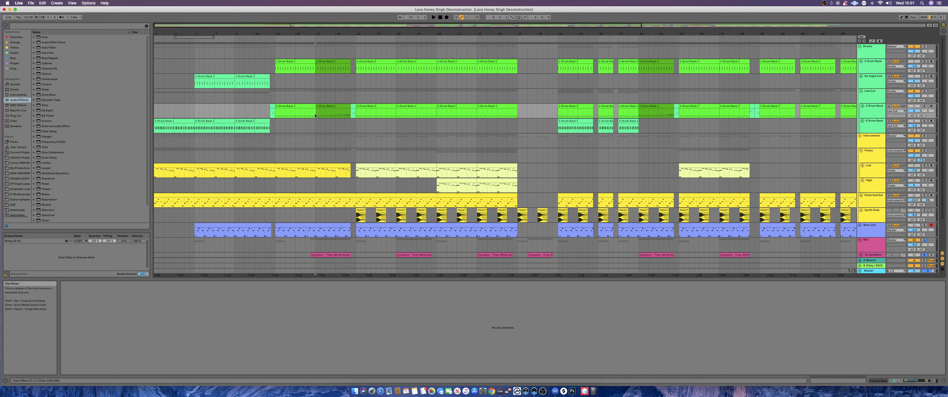
key("space")
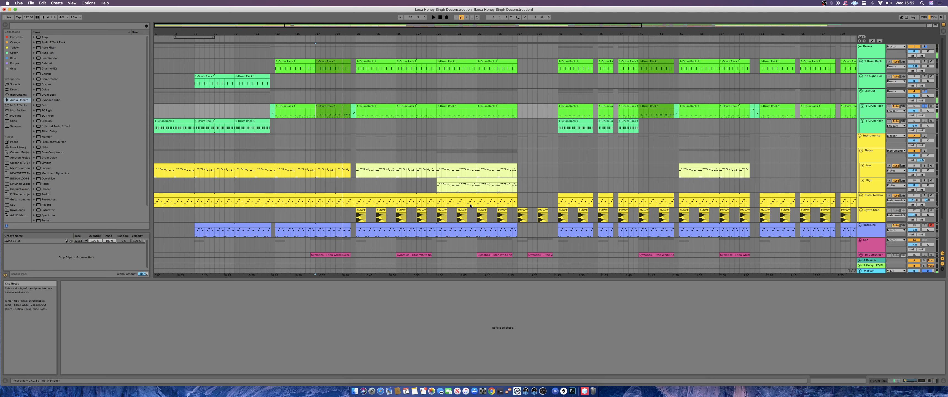
Step: Compare the main kick Drum Rack with the No Highs Kick by playing each from its first clip and viewing its notes
left_click(274, 66)
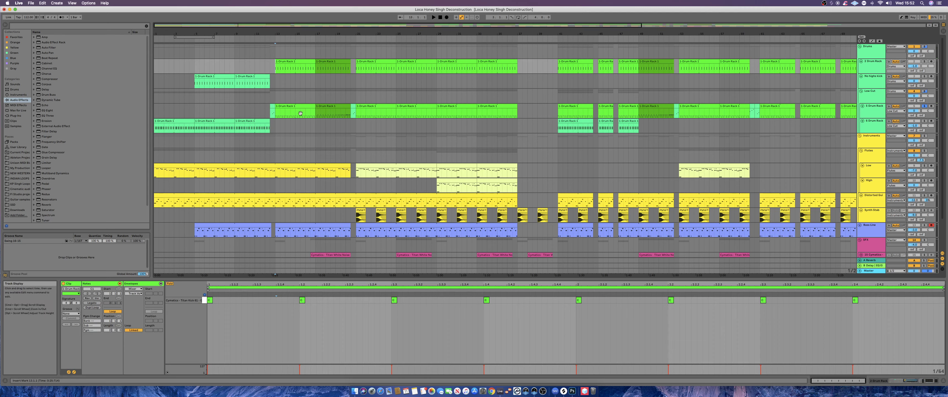
key("space")
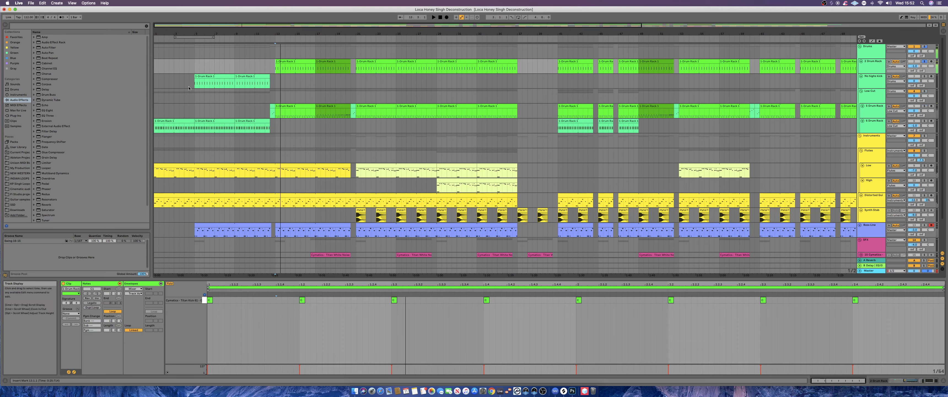
left_click(193, 86)
key("space")
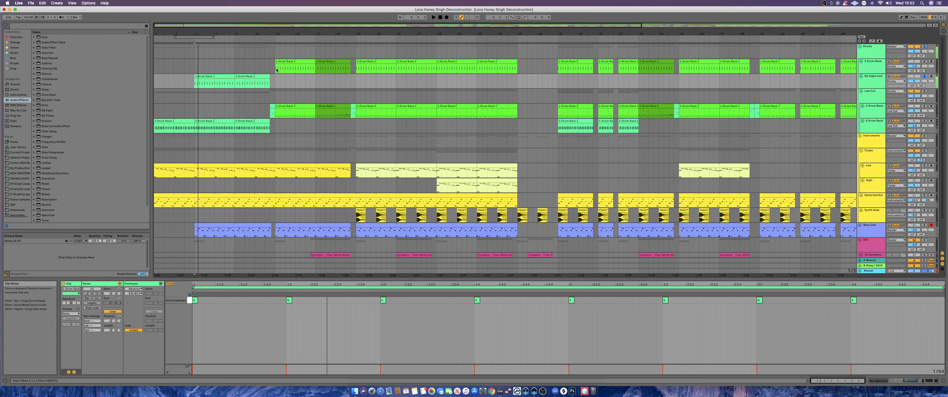
left_click(293, 61)
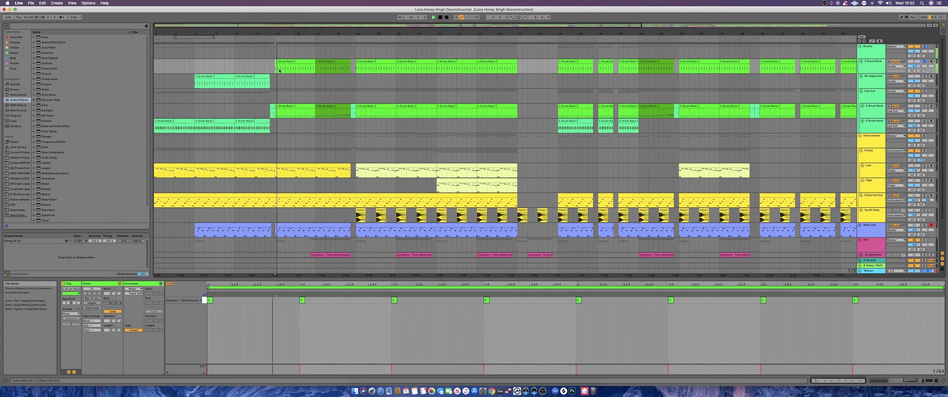
left_click(294, 62)
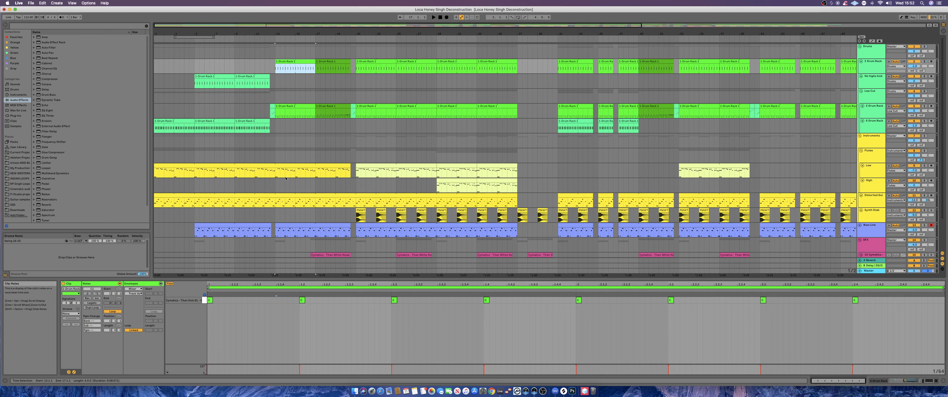
Step: Play all tracks together from the start of the first full drum section through the change into the second section
left_click(275, 84)
key("space")
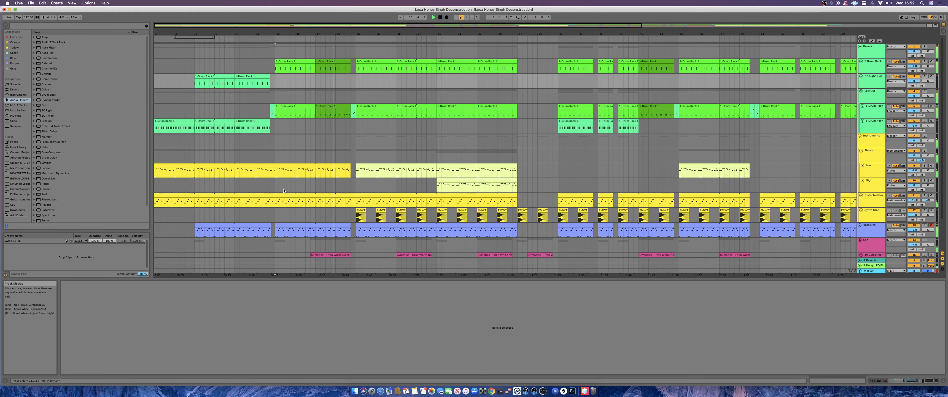
scroll(284, 191, "down", 4)
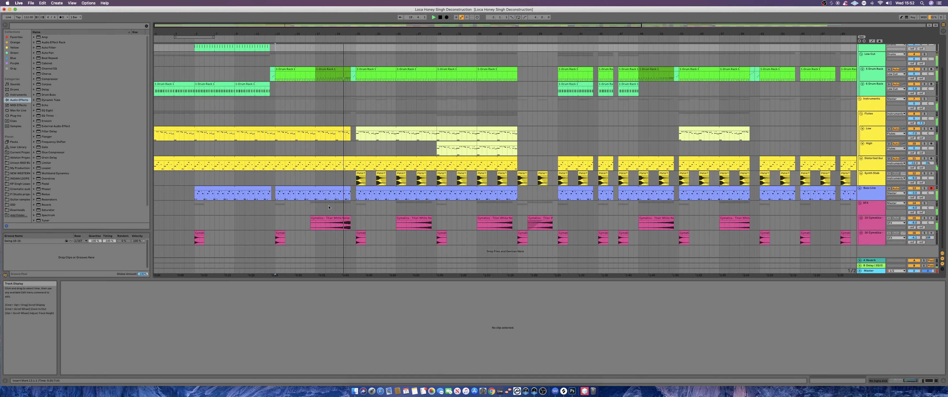
scroll(329, 208, "up", 4)
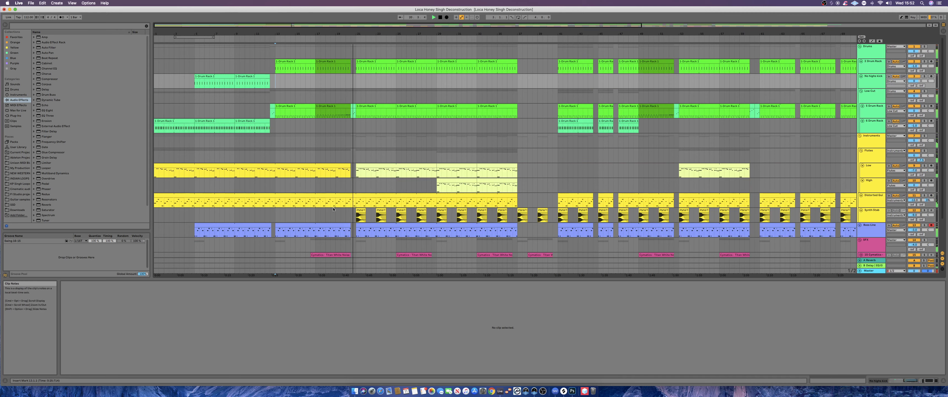
scroll(312, 190, "down", 3)
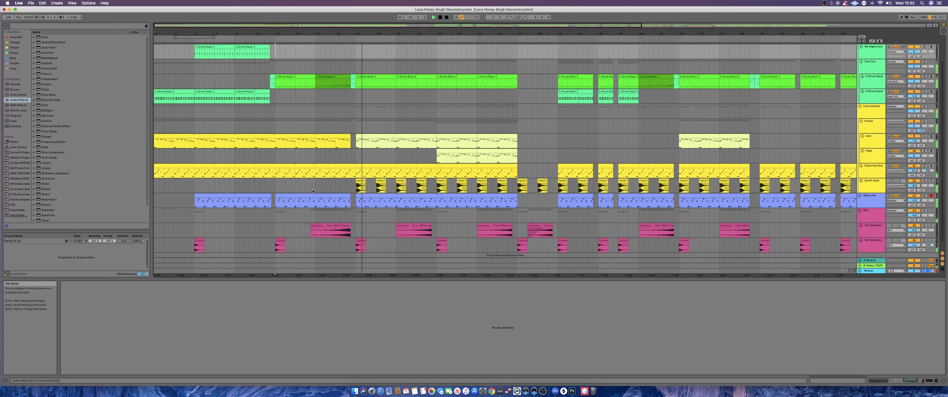
Step: Show the notes of the snare Drum Rack's darker build-up clip in the first section, and open that track's device chain
scroll(316, 202, "down", 1)
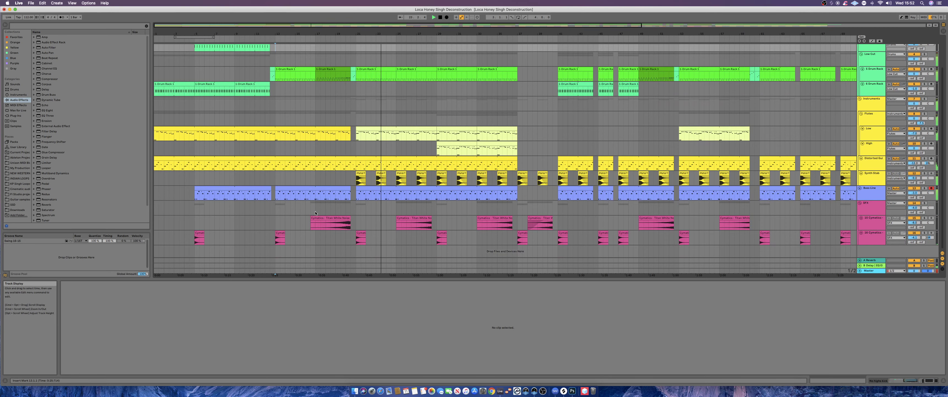
scroll(315, 213, "up", 4)
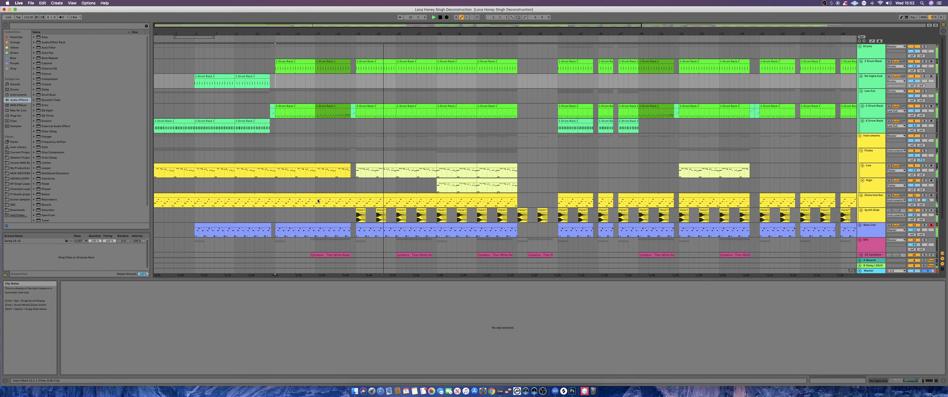
left_click(335, 117)
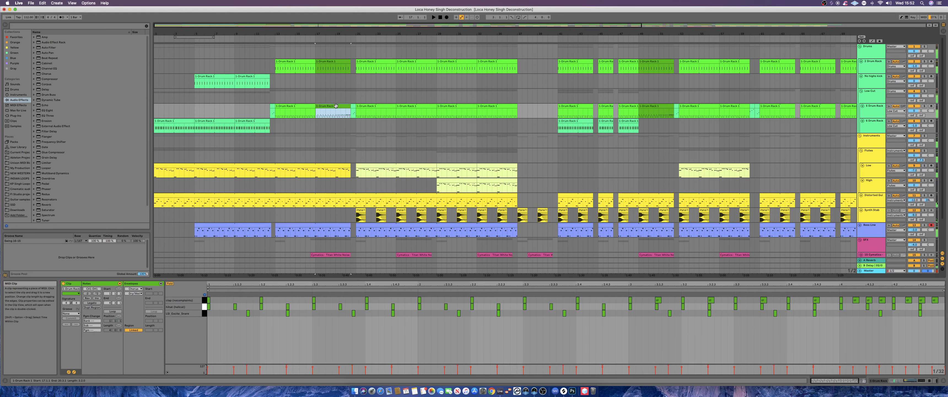
double_click(869, 114)
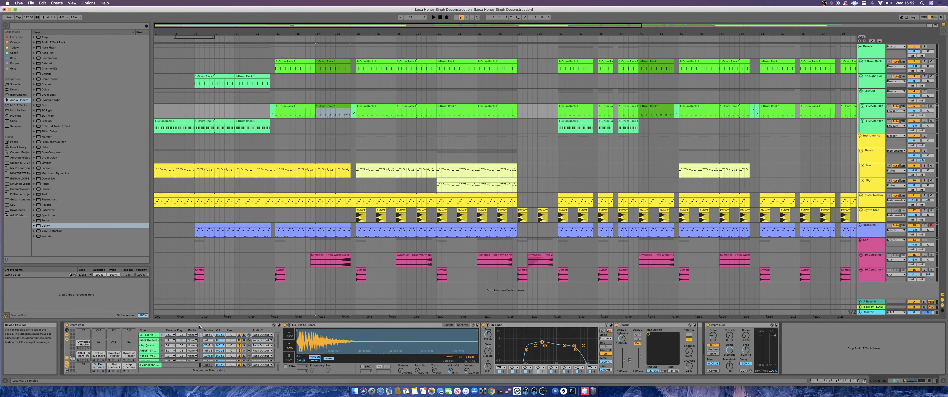
Step: Show the snare Drum Rack's chain mixer, sends and return chain, and open the ValhallaShimmer reverb on the return chain
left_click(153, 365)
left_click(67, 365)
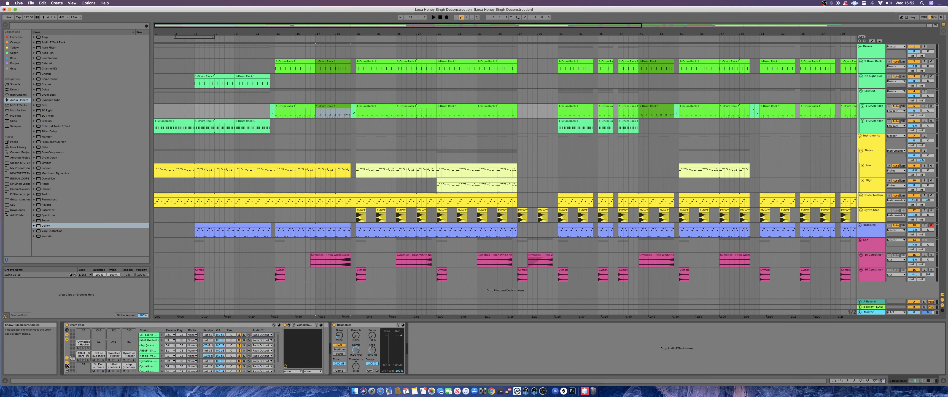
left_click(67, 357)
left_click(67, 362)
left_click(67, 365)
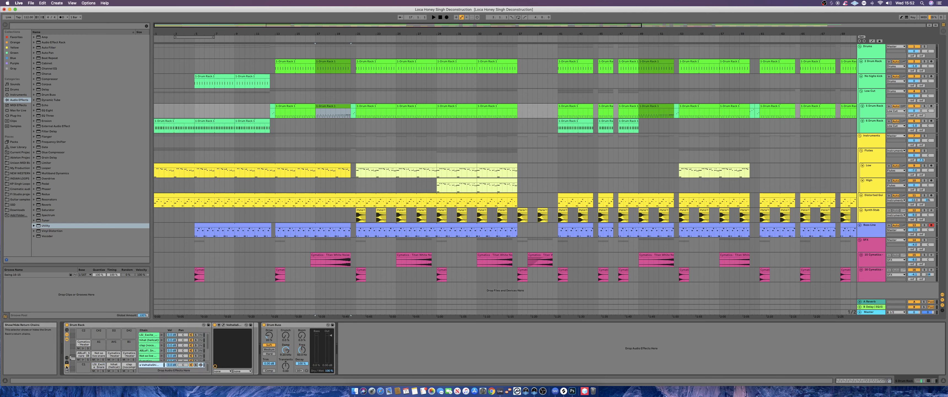
left_click(66, 362)
left_click(66, 357)
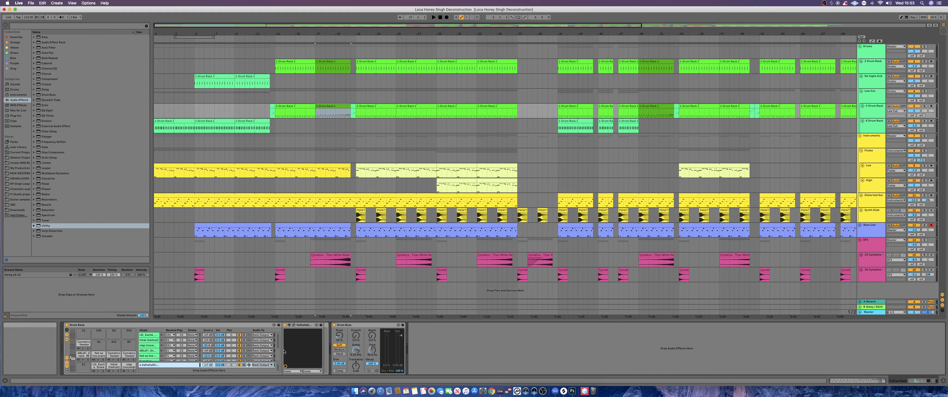
double_click(178, 367)
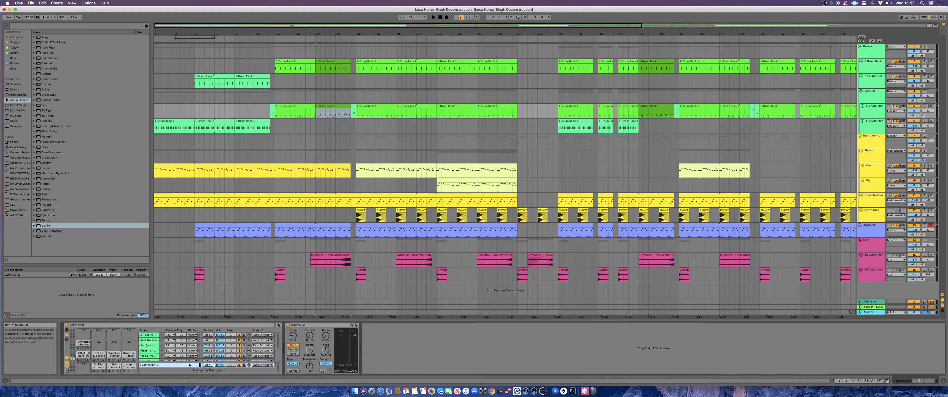
left_click(188, 365)
left_click(293, 326)
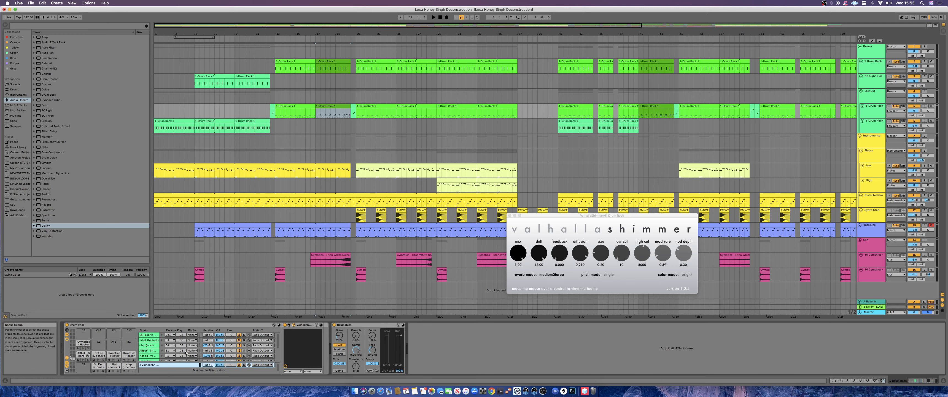
Step: Examine the reverb send levels of the Drum Rack's chains, and preview the snare chain that feeds the return
scroll(151, 354, "down", 3)
scroll(198, 350, "up", 2)
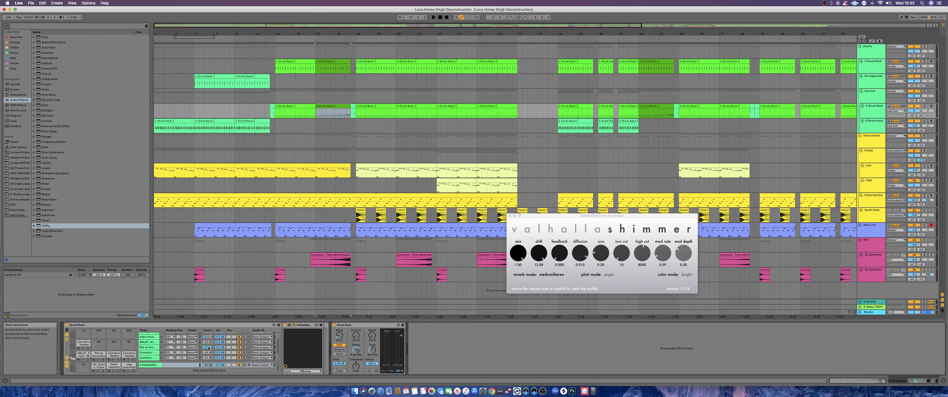
left_click(205, 348)
left_click(162, 347)
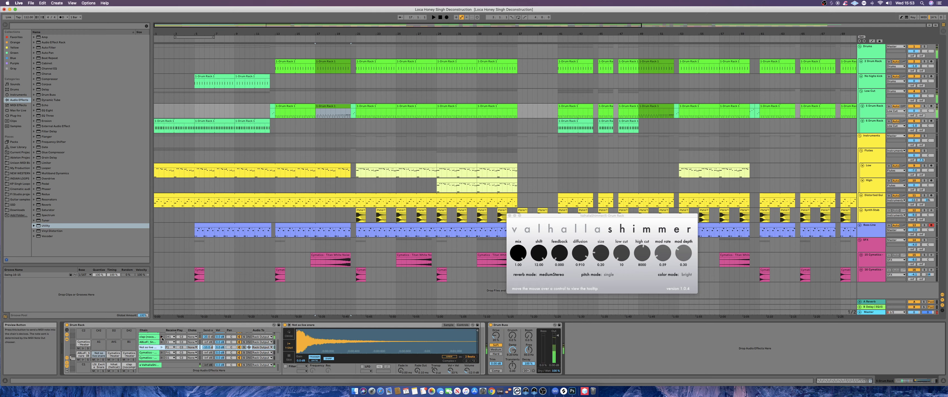
scroll(162, 338, "up", 2)
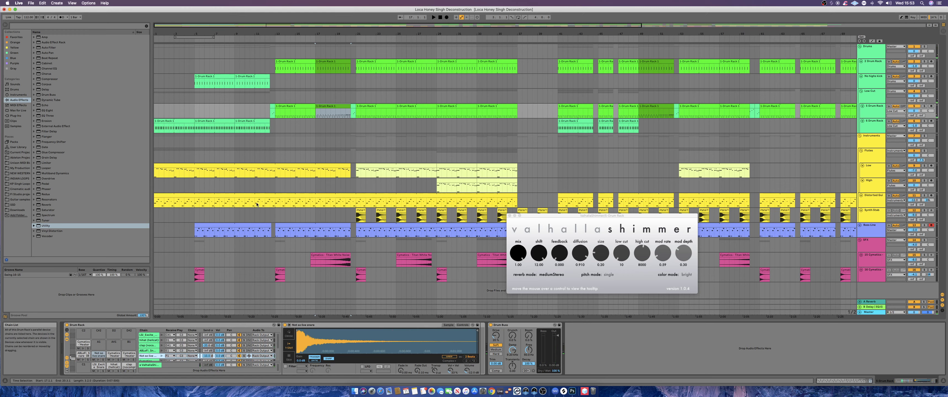
Step: Play all tracks from the snare Drum Rack's short fill at the end of the build-up into the second section
left_click(316, 114)
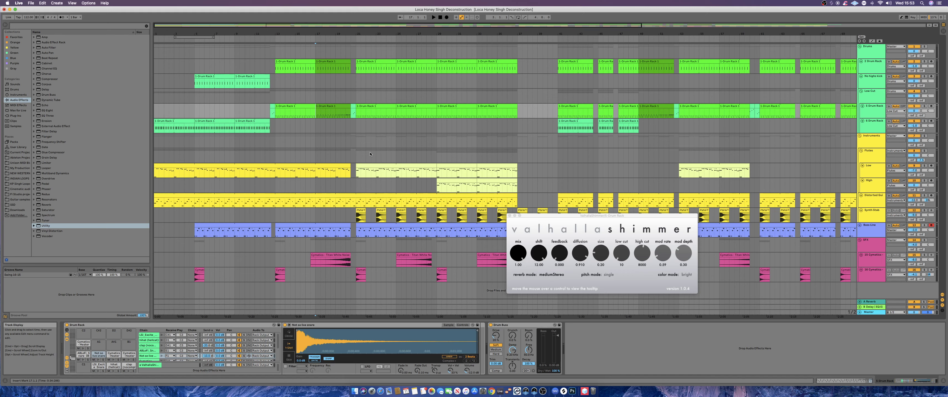
left_click(350, 118)
key("space")
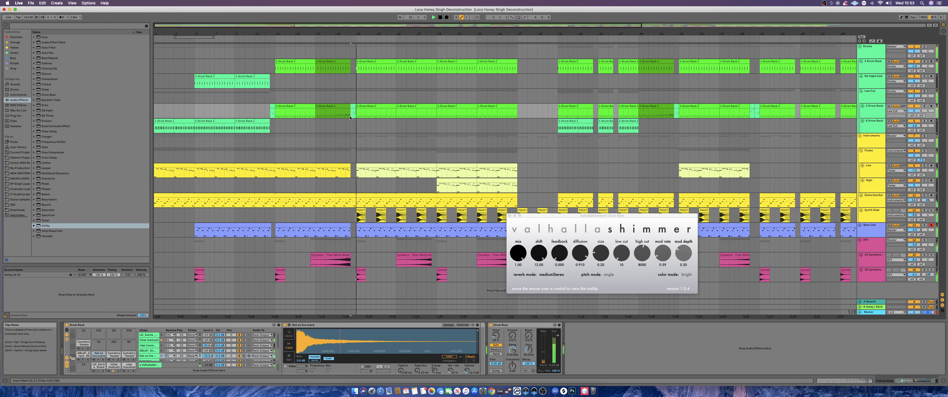
key("space")
Step: Play the Synth Stab track on its own from its first clip, with the track's device chain shown
left_click(354, 219)
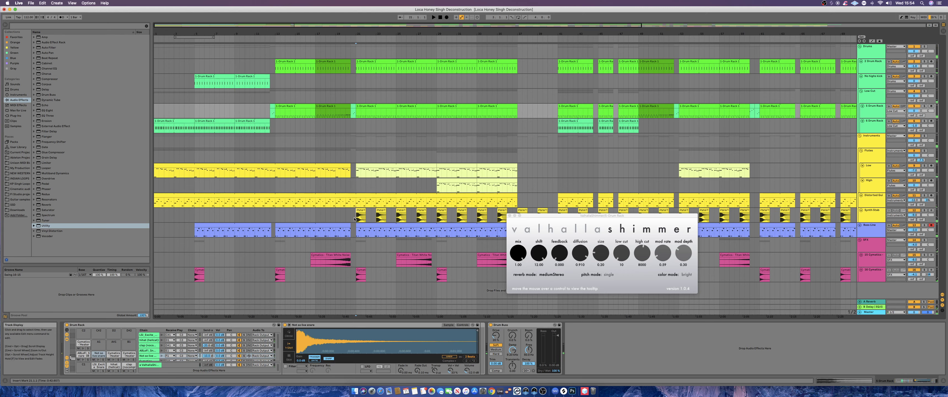
key("space")
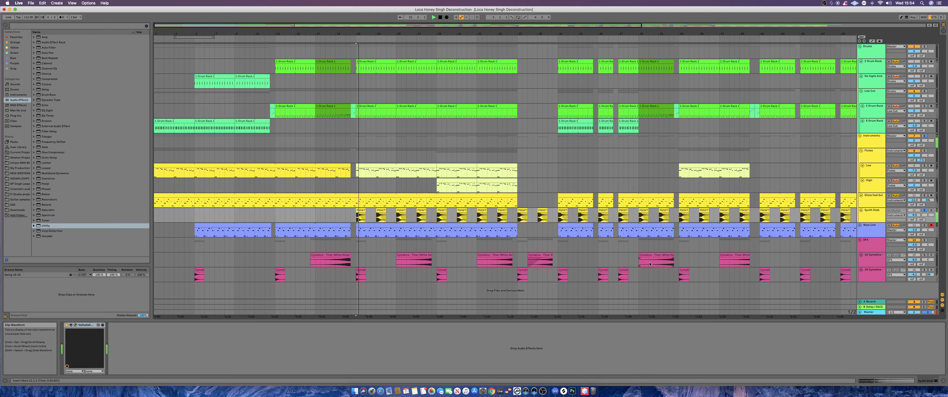
key("space")
key("space")
double_click(876, 218)
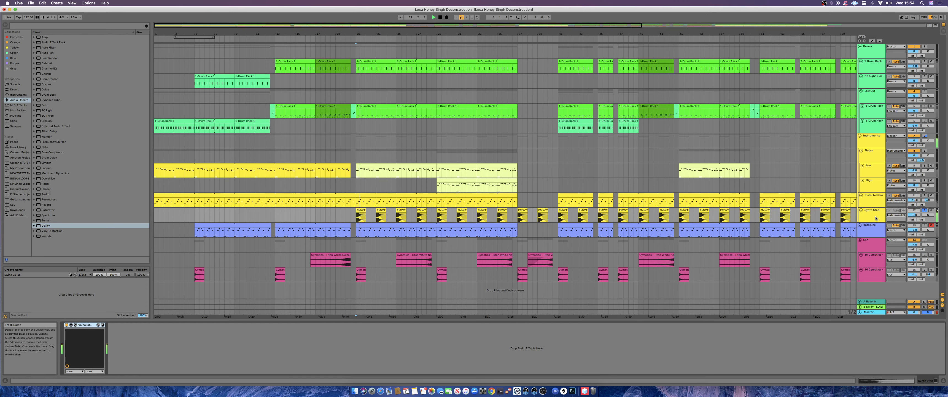
key("space")
right_click(876, 218)
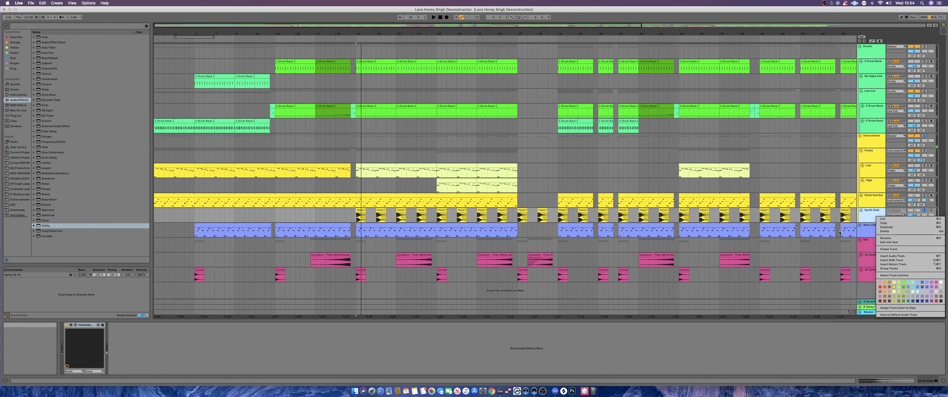
left_click(872, 217)
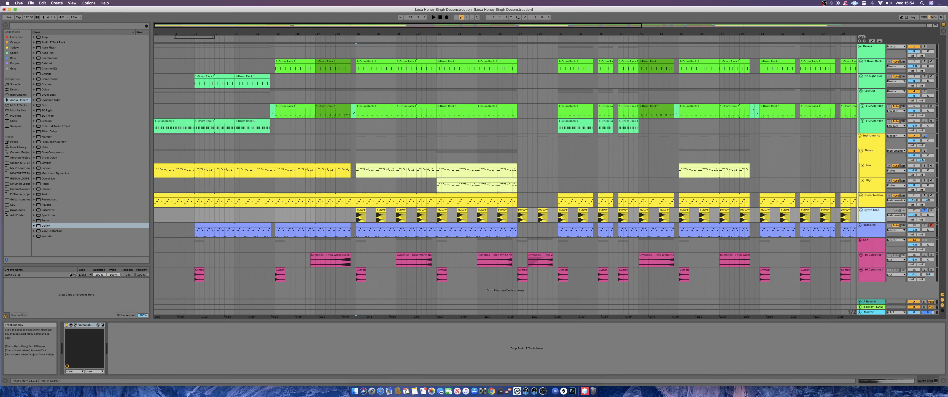
Step: Open the ValhallaShimmer settings on the Synth Stab track, and replay the stab to hear the reverb
left_click(76, 325)
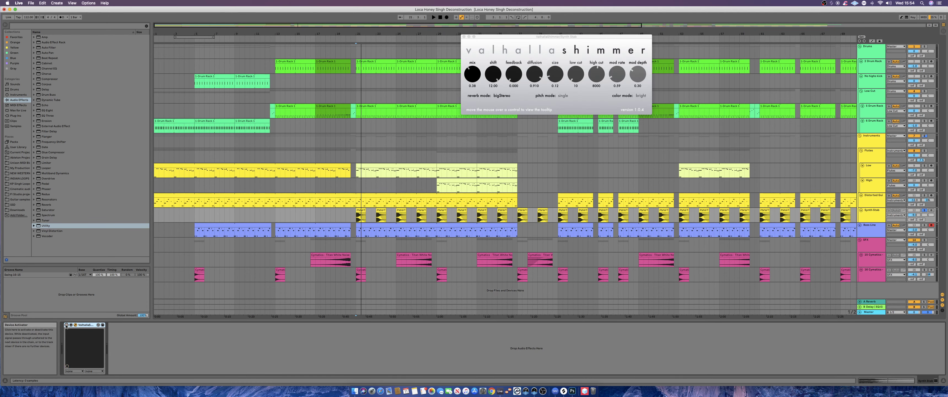
key("space")
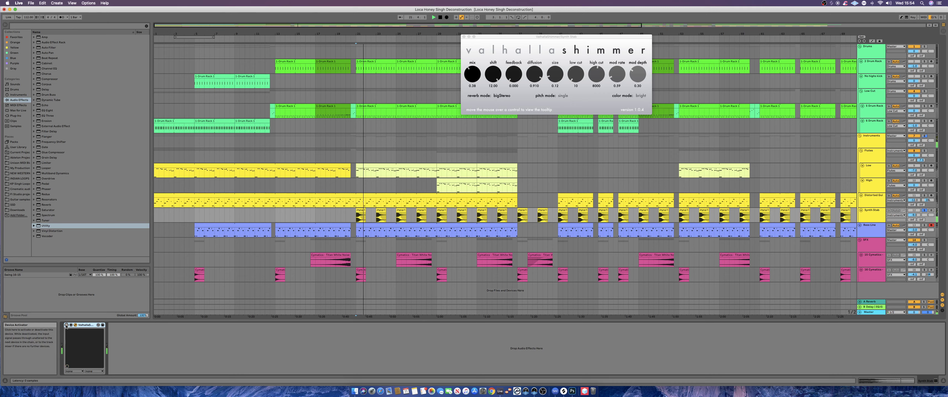
key("space")
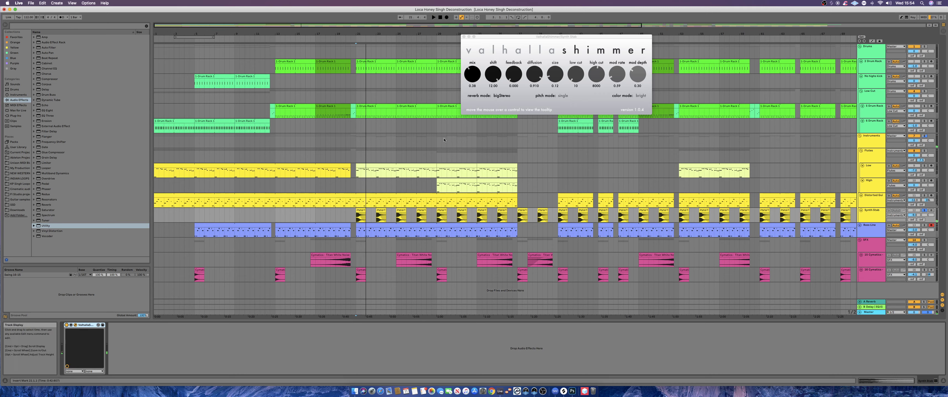
Step: Play the Low flute from the second section, compare it with EQ Eight off and on, and show the Instruments group's EQ Eight
key("space")
left_click(355, 172)
key("space")
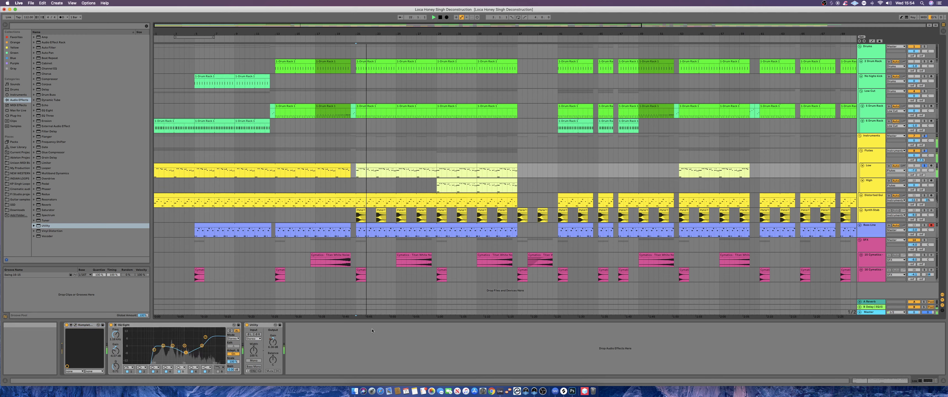
left_click(111, 325)
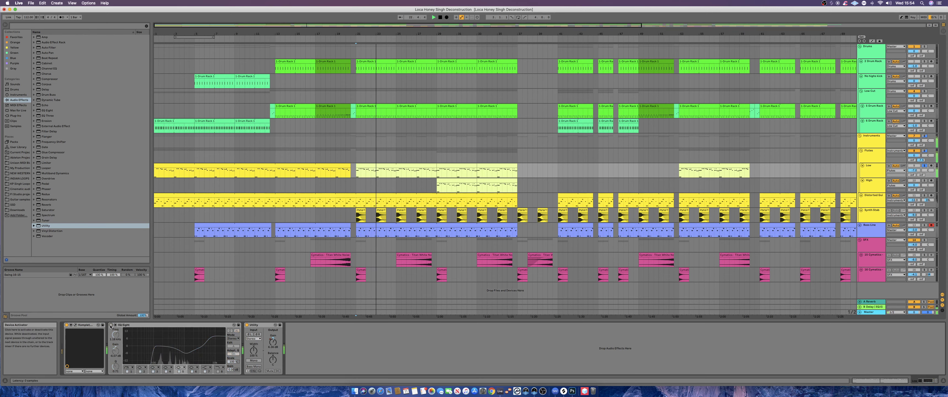
left_click(111, 324)
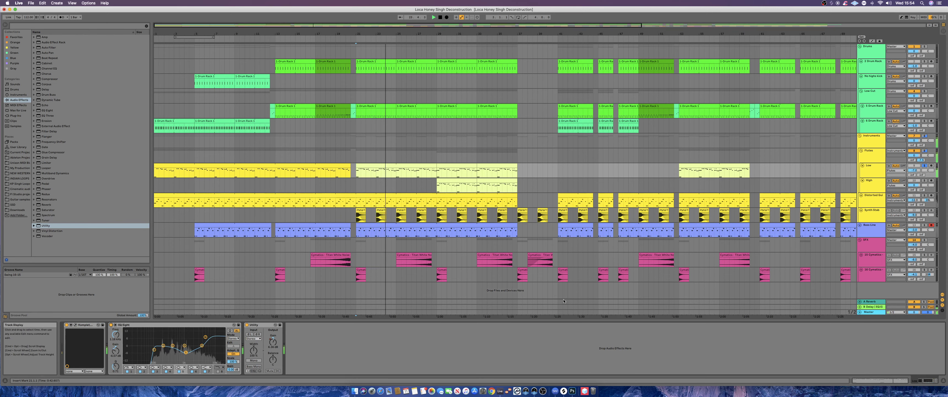
left_click(849, 147)
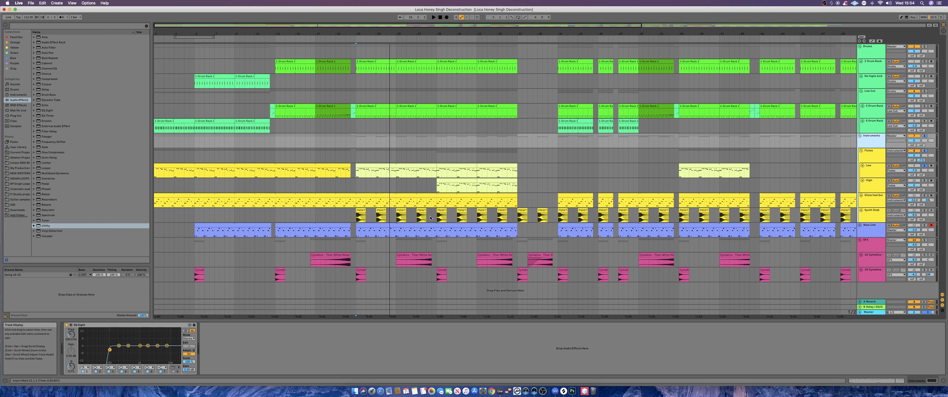
Step: Play all tracks from the High flute's first clip, and replay the same passage with only the High flute soloed
left_click(397, 190)
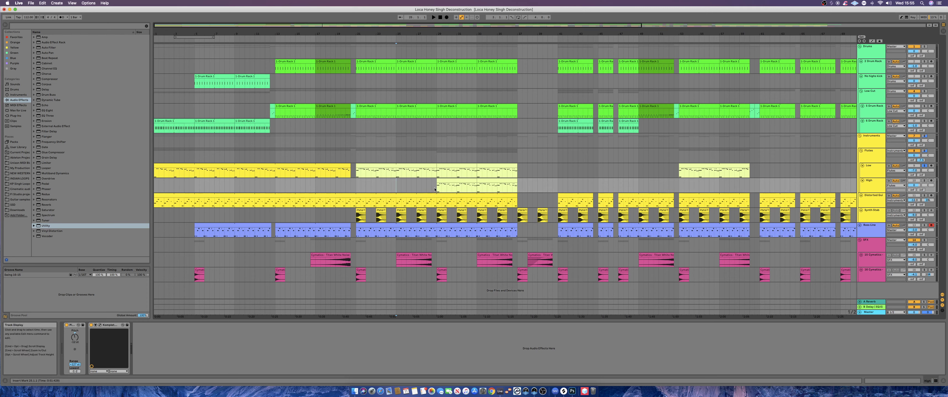
left_click(434, 217)
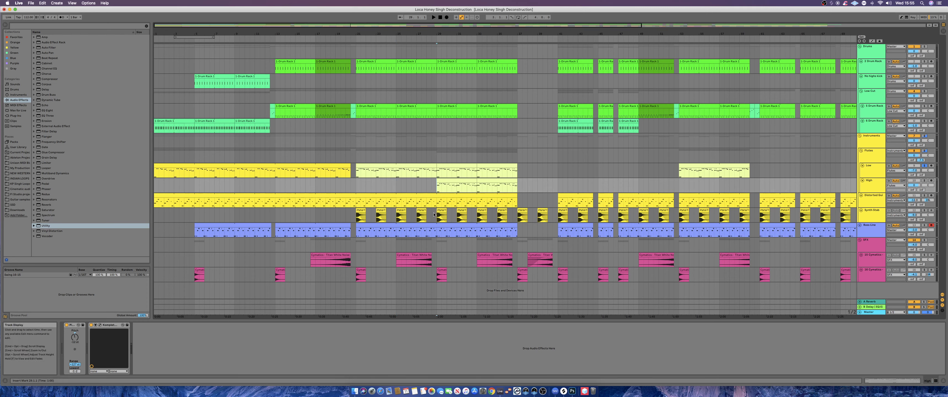
key("space")
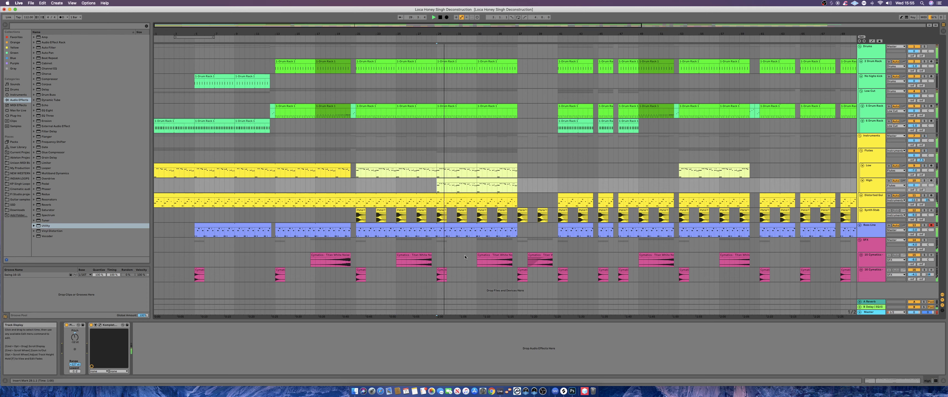
key("space")
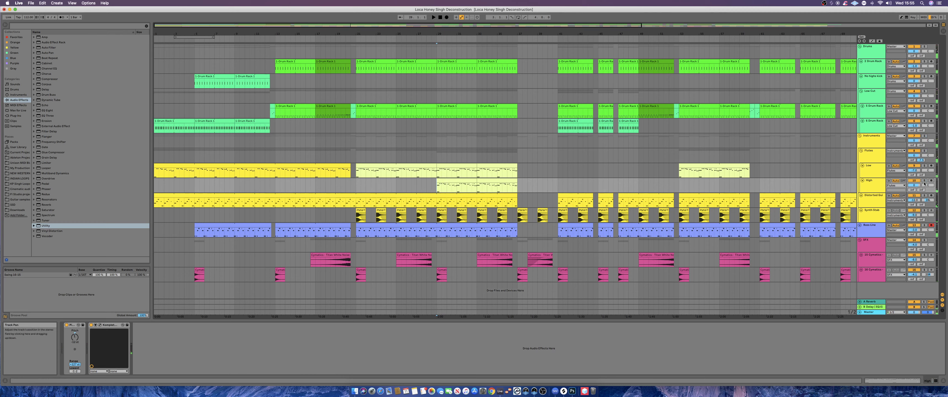
key("space")
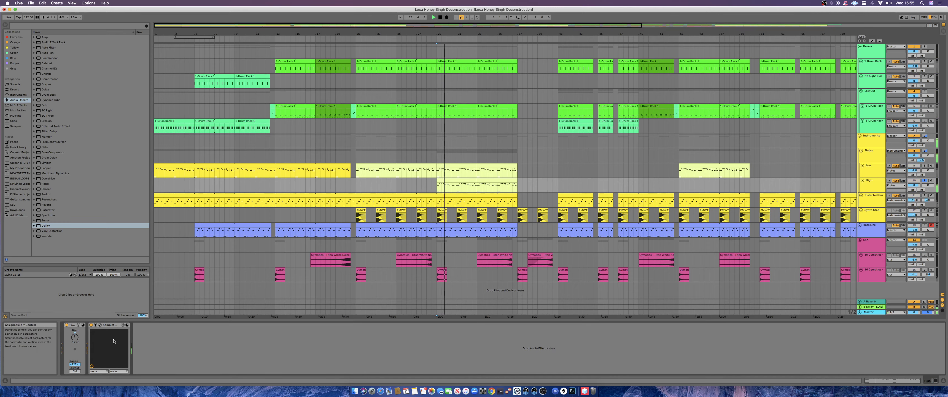
Step: Open Komplete Kontrol on the High flute track to show the Persian Ney preset, and browse its All Instruments library
left_click(100, 327)
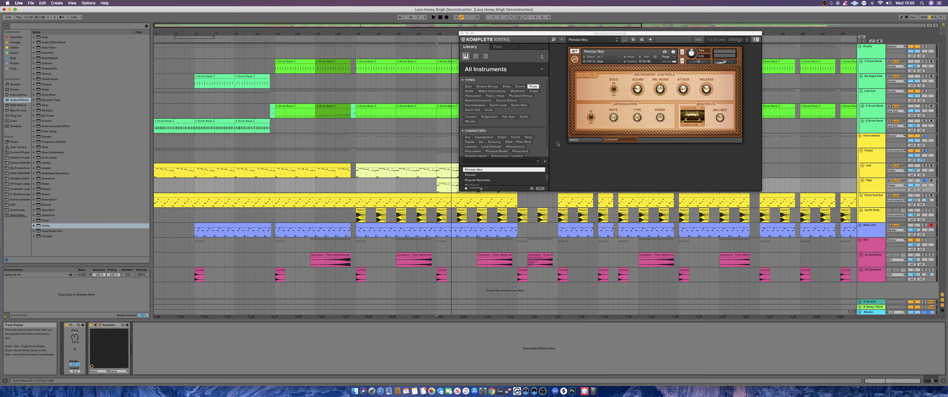
left_click(531, 74)
scroll(518, 164, "down", 5)
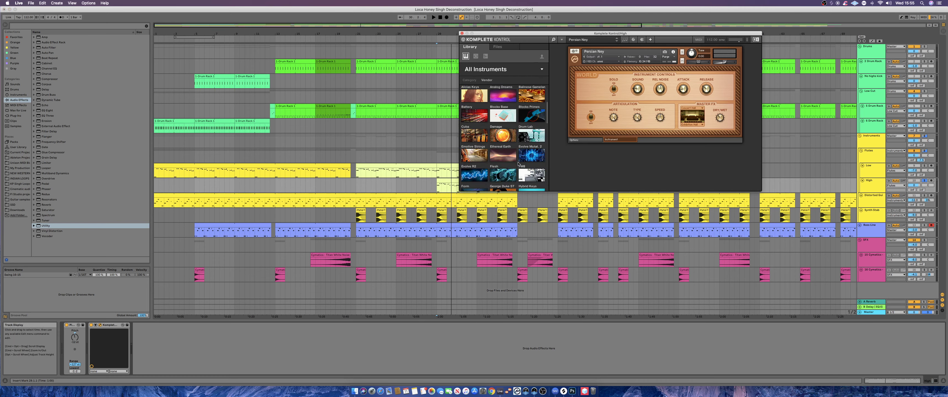
scroll(518, 164, "up", 10)
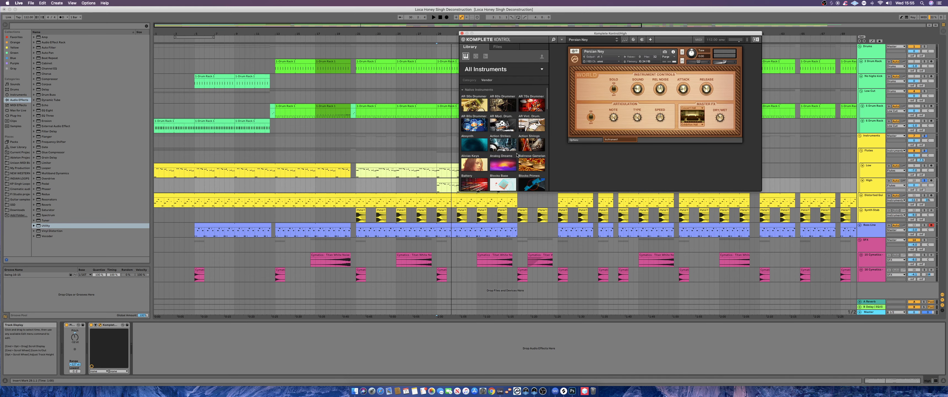
left_click(541, 70)
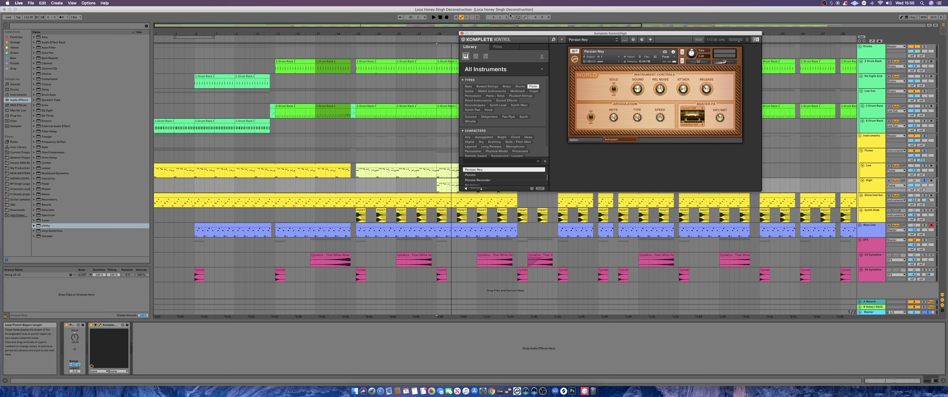
Step: Close Komplete Kontrol, and highlight the High flute clips and the Low flute passage they overlap
left_click(462, 33)
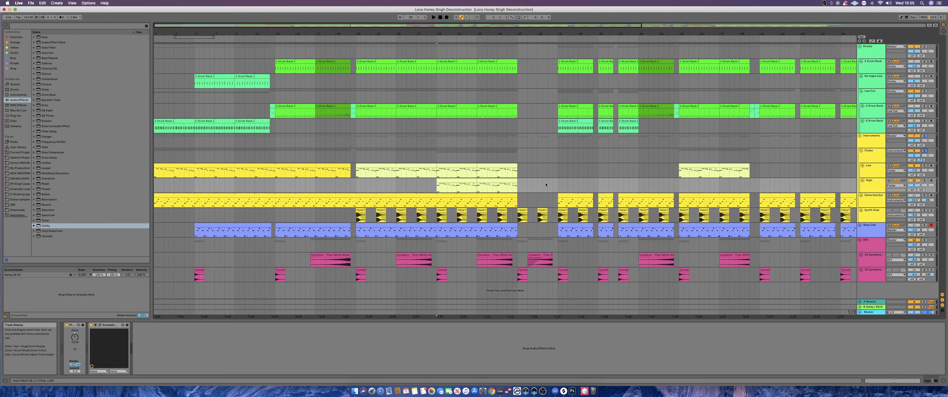
left_click_drag(437, 190, 519, 190)
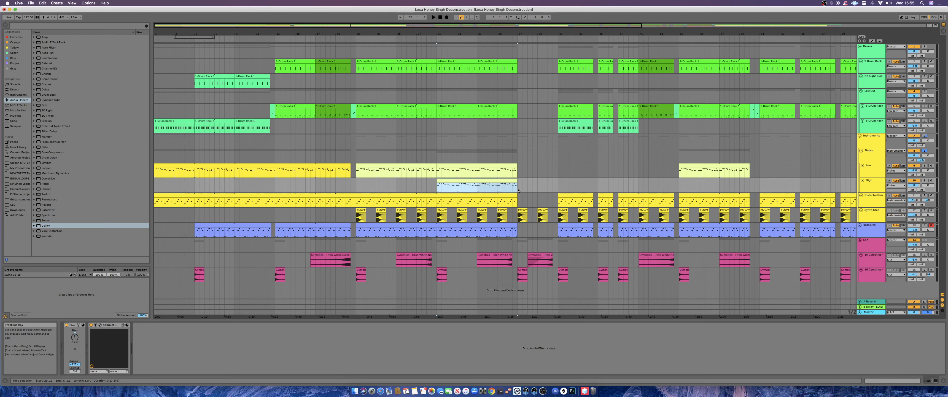
left_click_drag(437, 171, 516, 171)
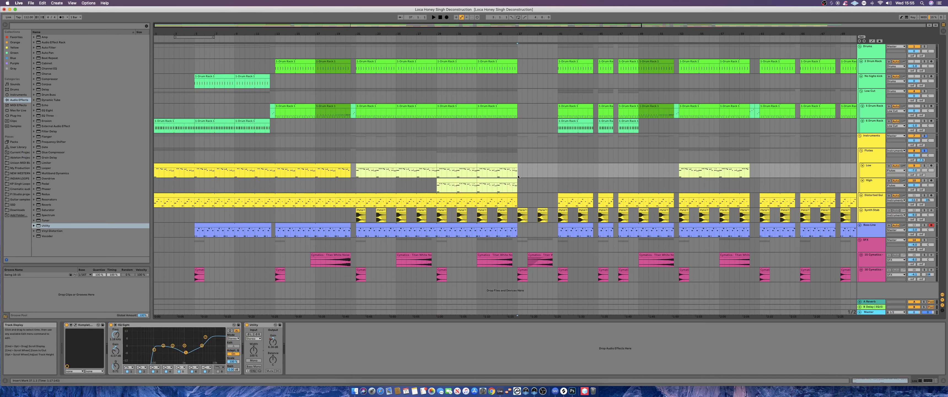
double_click(519, 165)
key("Delete")
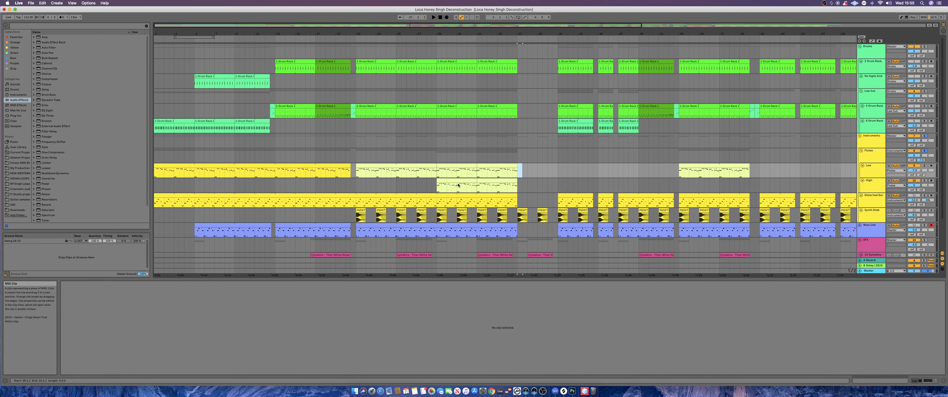
Step: Play all tracks from the start of the High flute's first clip and follow the playback into the later sections
left_click(438, 189)
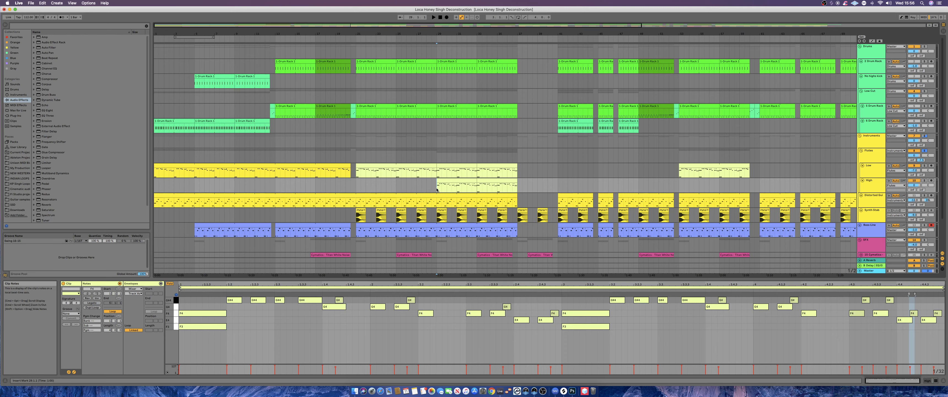
key("space")
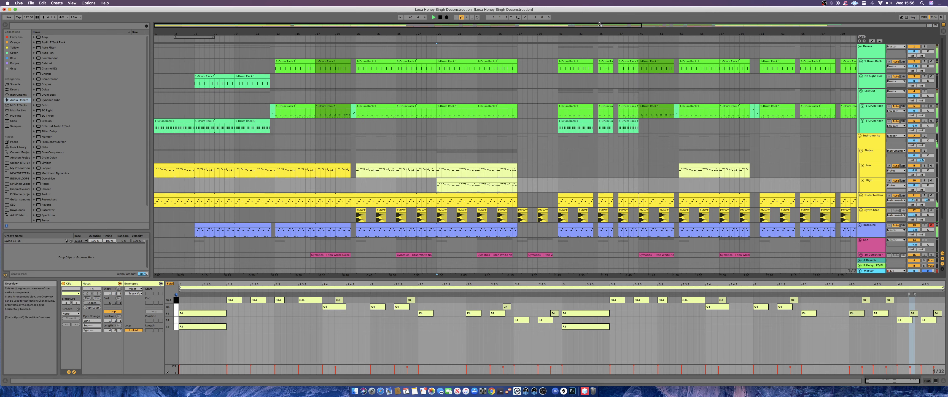
scroll(627, 128, "down", 3)
scroll(628, 129, "up", 3)
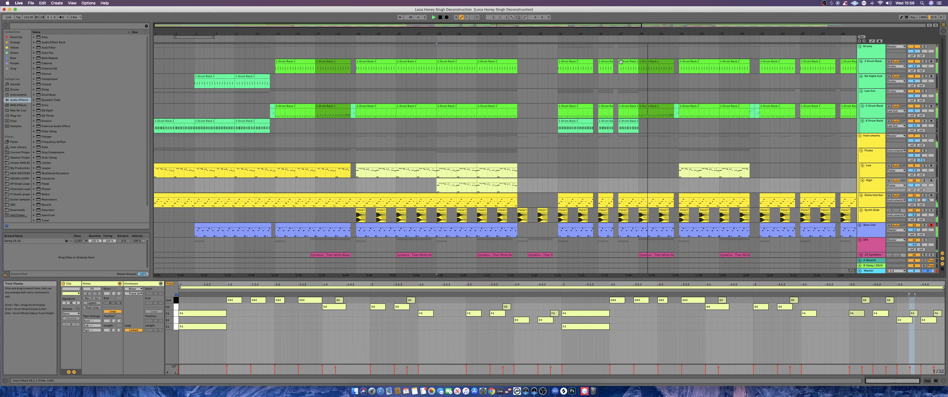
left_click_drag(607, 27, 775, 27)
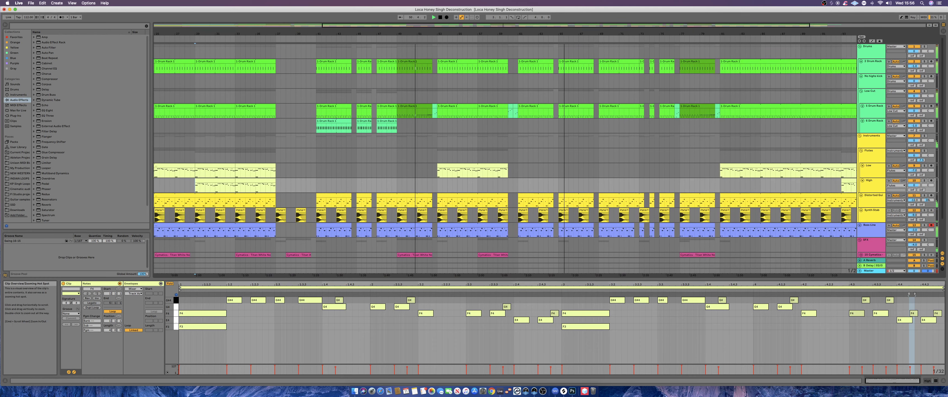
Step: Play from the drum fill just before the middle Low flute clips, close the ValhallaShimmer window, and show the whole arrangement
left_click(433, 109)
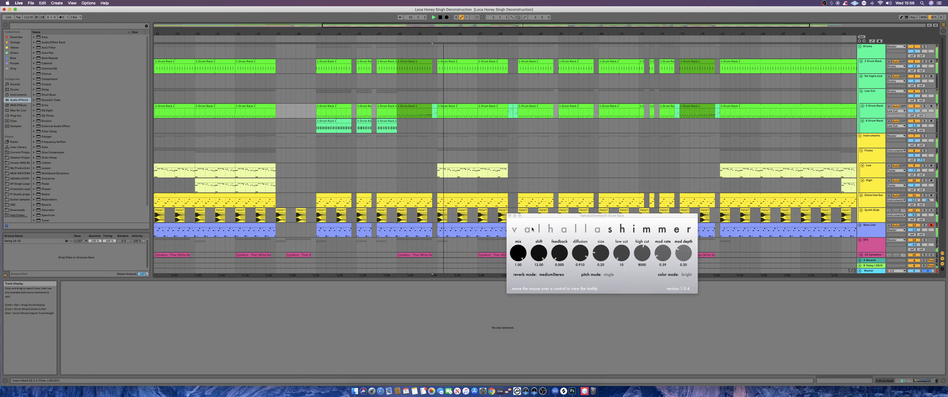
left_click(509, 217)
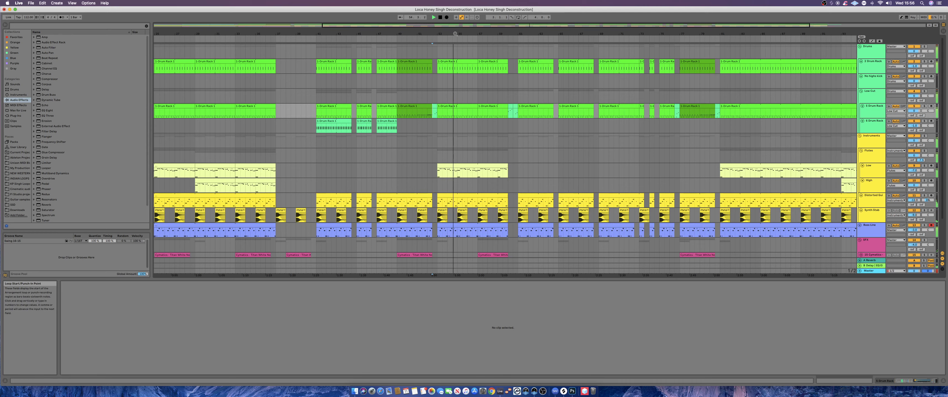
double_click(367, 27)
scroll(516, 212, "down", 3)
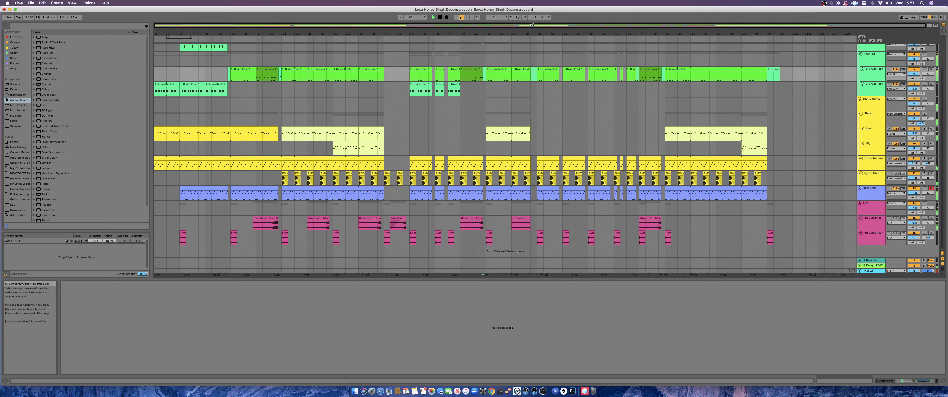
Step: Replay the drum fill right after the middle Low flute clips, and solo the Low Cut group's first Drum Rack track
left_click_drag(499, 33, 232, 93)
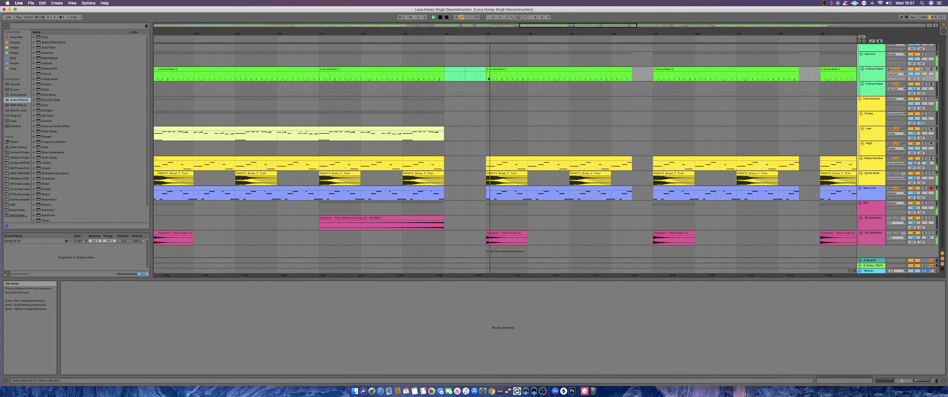
key("space")
left_click(445, 76)
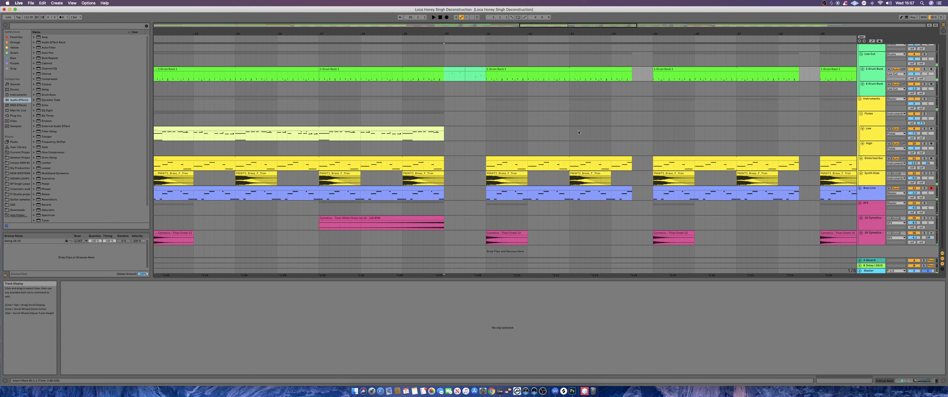
key("space")
left_click(924, 69)
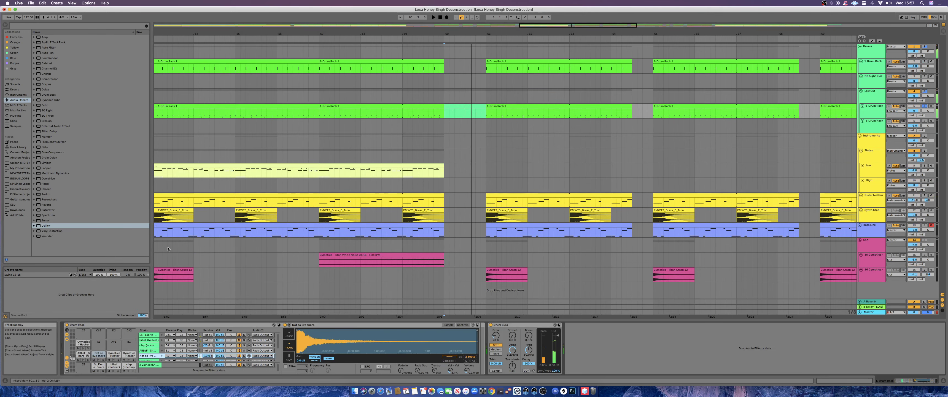
Step: Preview the Cymatics tom pad several times, and select each of the tom pads in the fill's Drum Rack
left_click(112, 361)
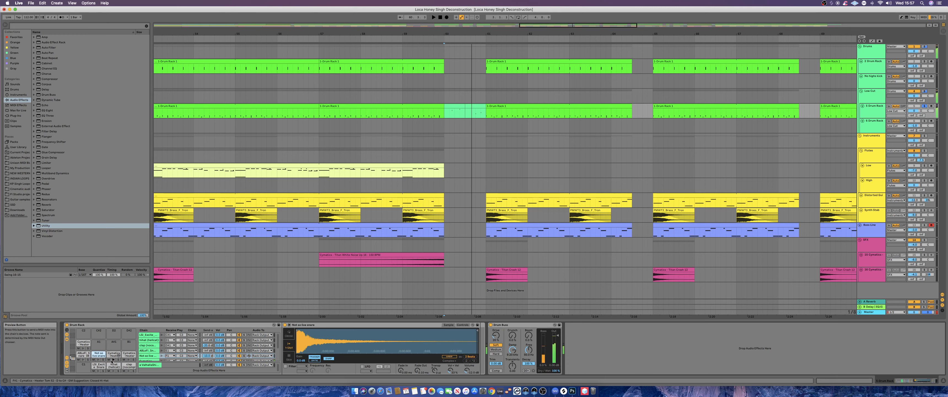
left_click(113, 360)
left_click(113, 360)
left_click(114, 361)
left_click(114, 355)
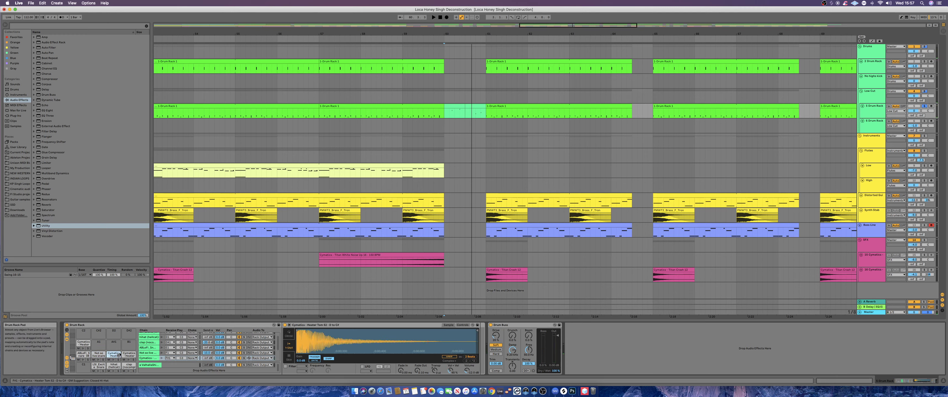
left_click(129, 354)
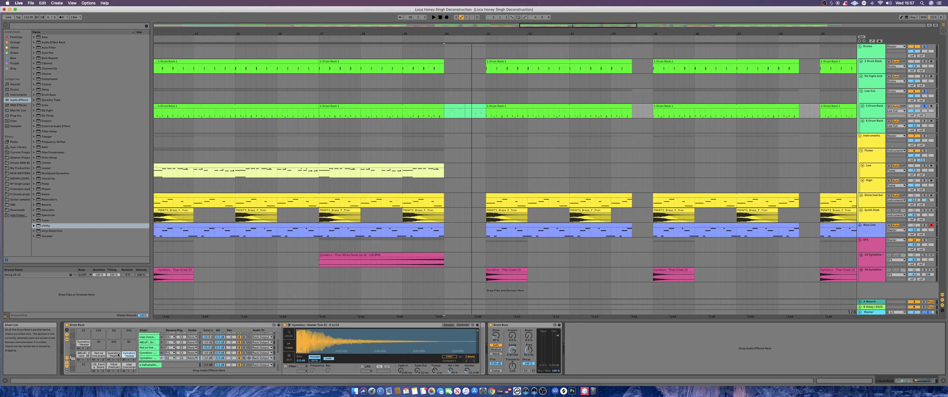
left_click(83, 343)
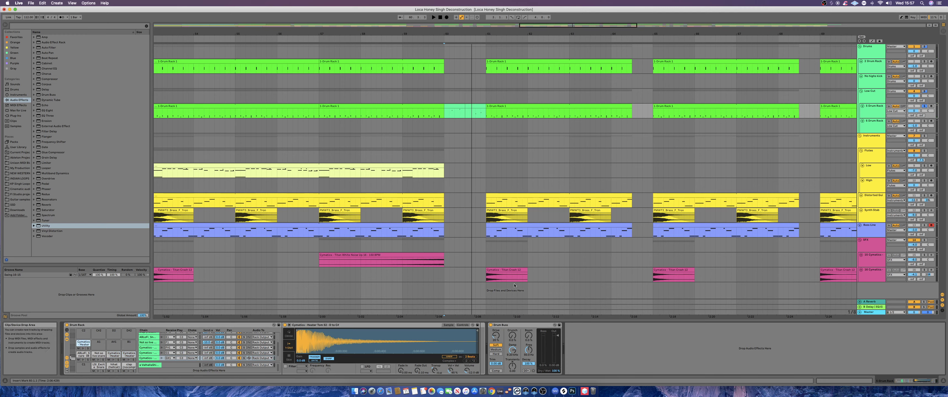
Step: Play the tom fill after the middle Low flute clips, and replay it from the same start point
left_click(443, 115)
key("space")
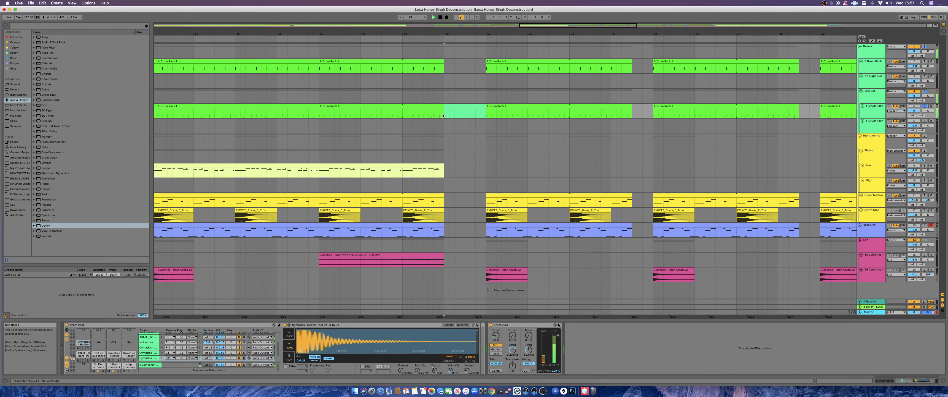
key("space")
key("space")
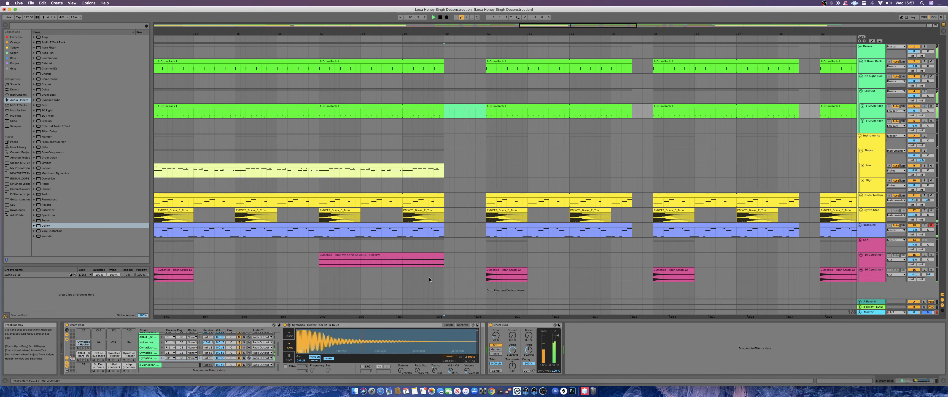
Step: Play the drum fill that ends the first Low flute section, and the short fill before the last dark-green drum clip
left_click_drag(554, 26, 556, 4)
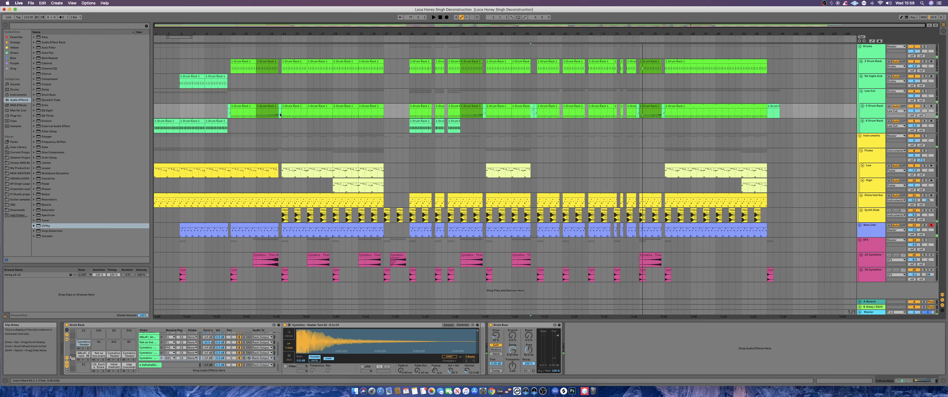
left_click(279, 114)
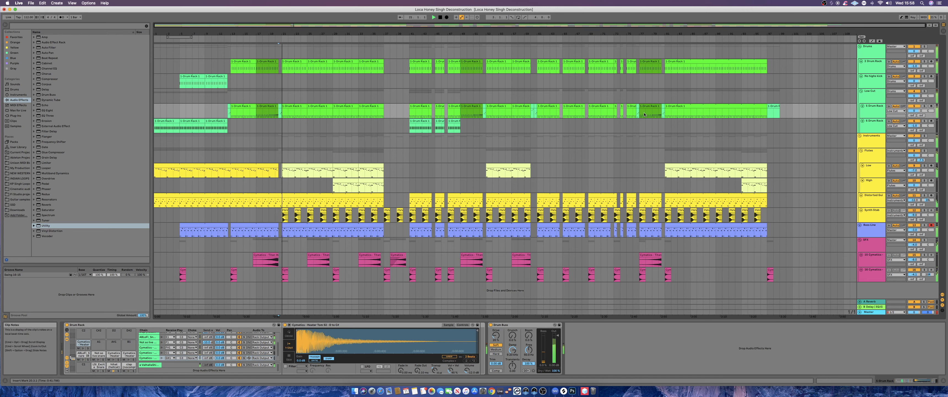
left_click_drag(637, 114, 636, 107)
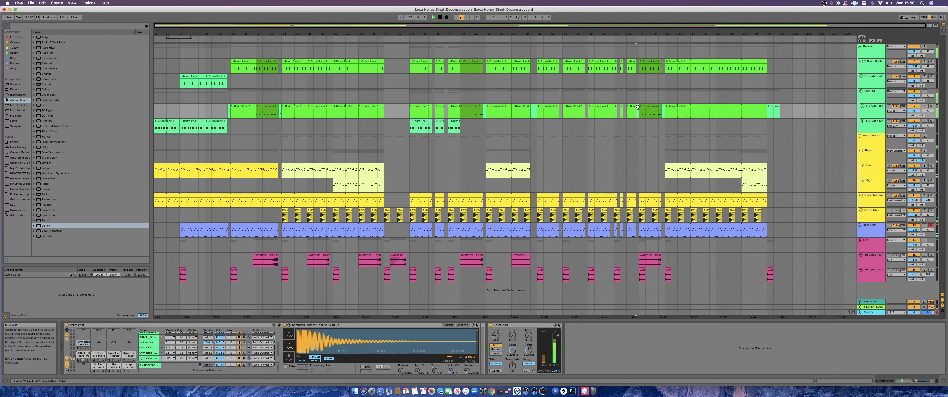
Step: Open the short fill clip before the last dark-green drum clip, examine its three snare notes, and hide the clip's detail view
double_click(637, 107)
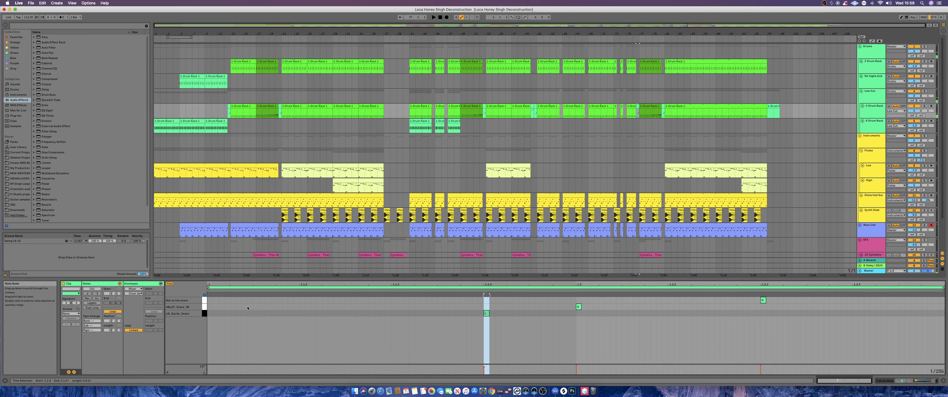
left_click(578, 307)
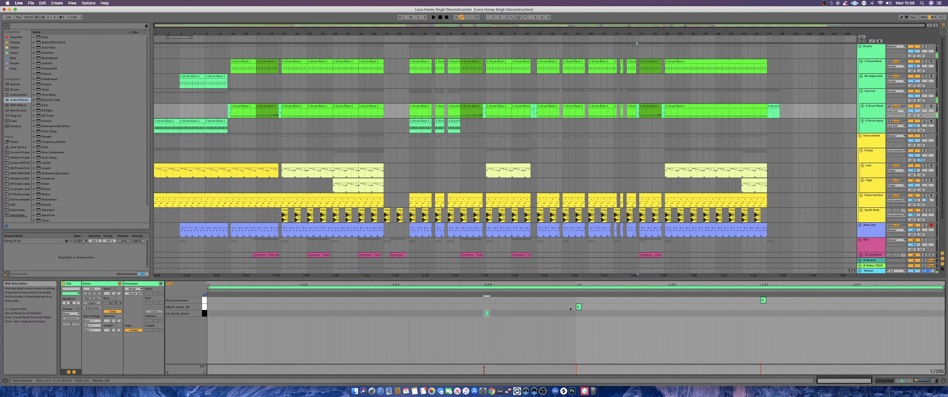
left_click(763, 300)
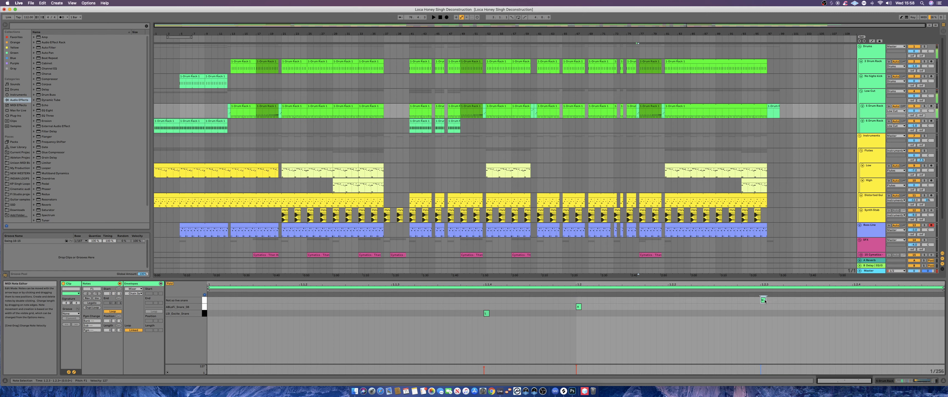
left_click(639, 141)
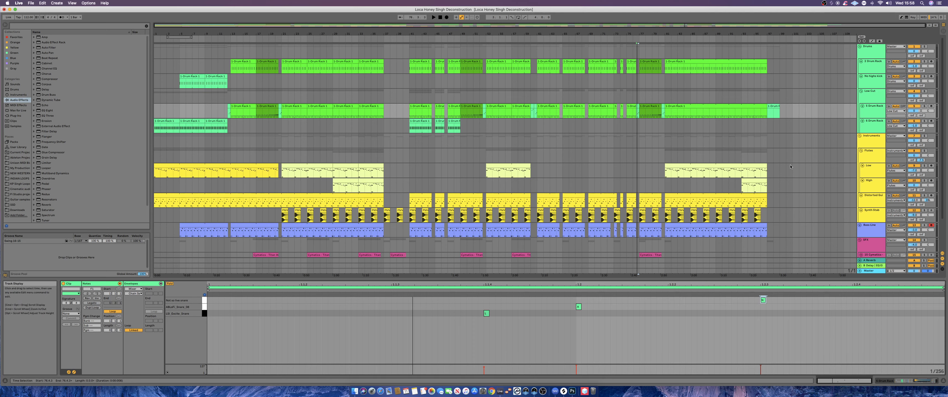
scroll(710, 203, "down", 3)
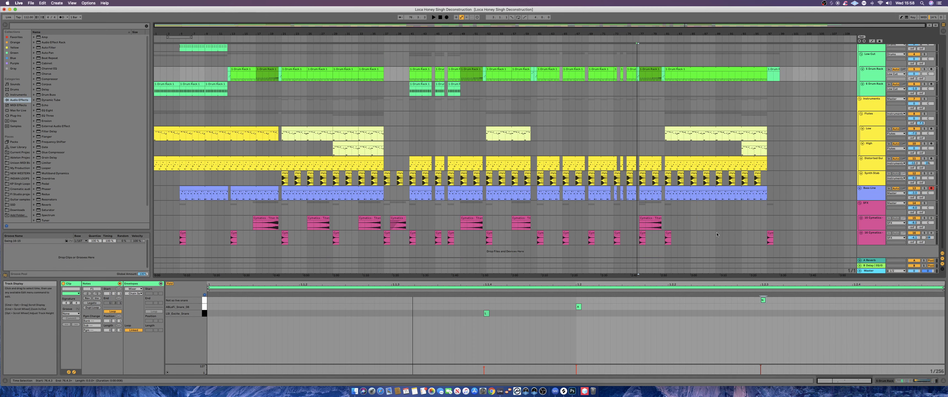
scroll(726, 236, "up", 3)
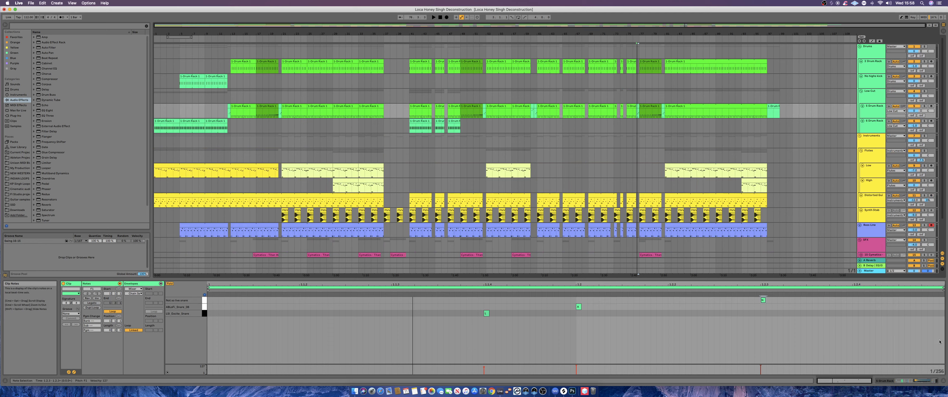
left_click(943, 383)
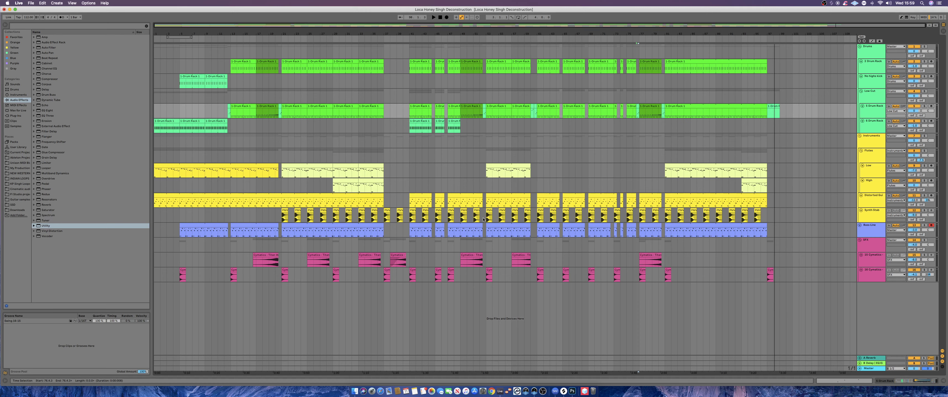
Step: Go through the Drums group and each drum track inside it, including the Low Cut group, to examine their device chains
double_click(870, 51)
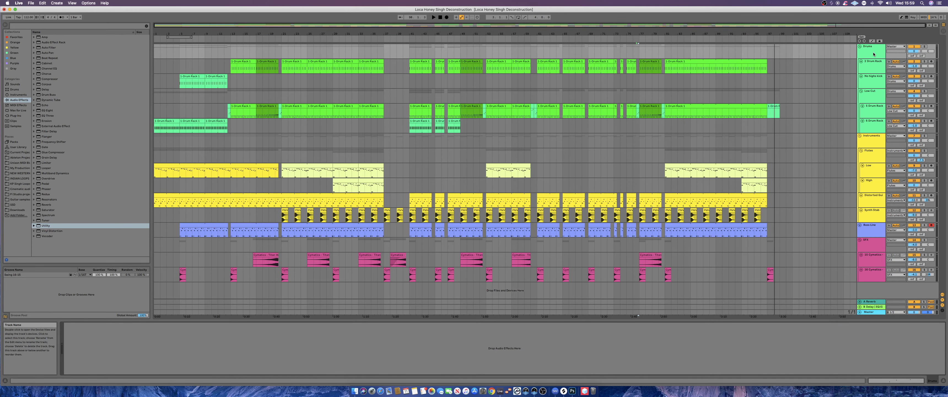
left_click(873, 54)
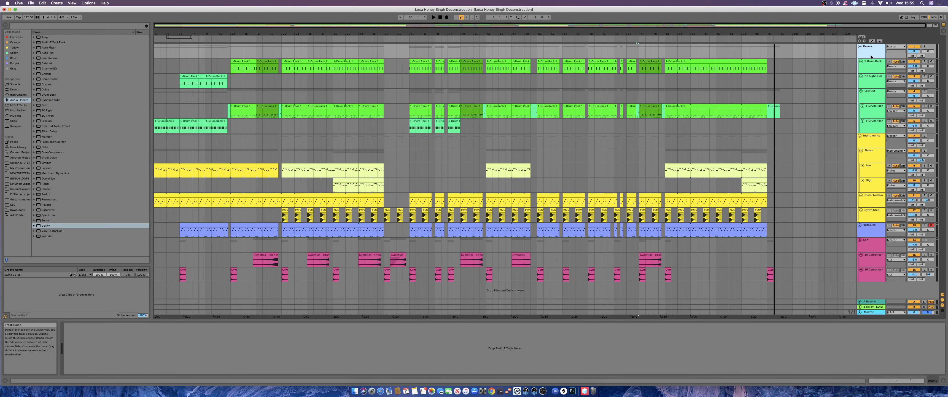
left_click(876, 126)
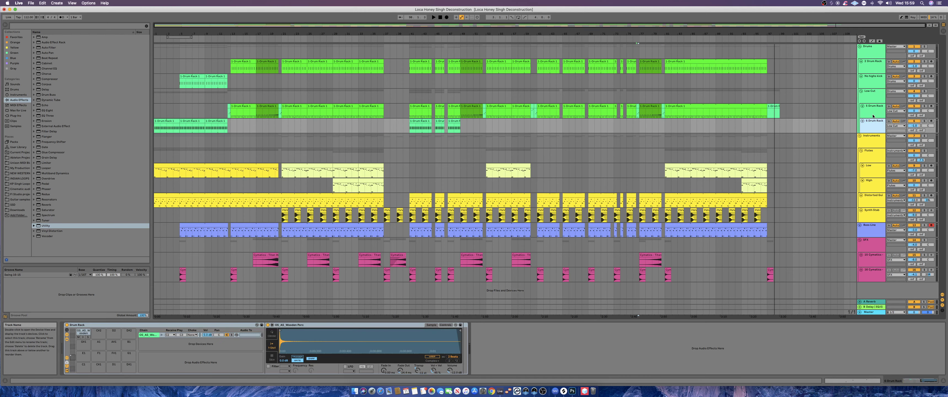
left_click(875, 112)
left_click(871, 94)
left_click(870, 81)
left_click(872, 66)
left_click(872, 54)
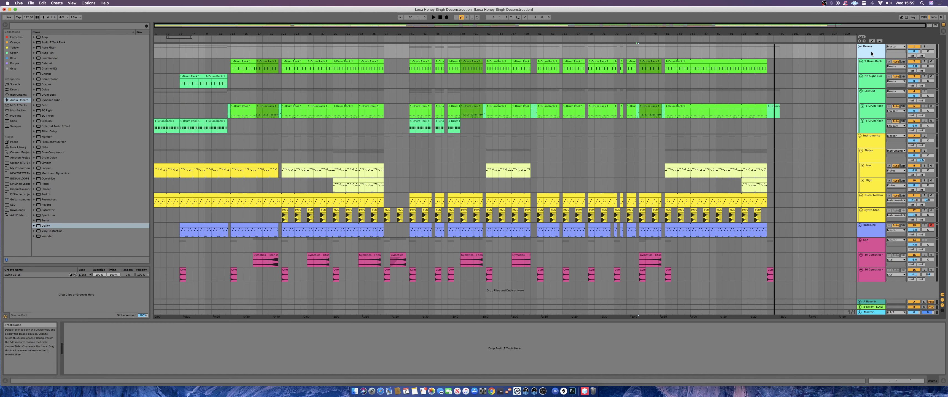
left_click(871, 66)
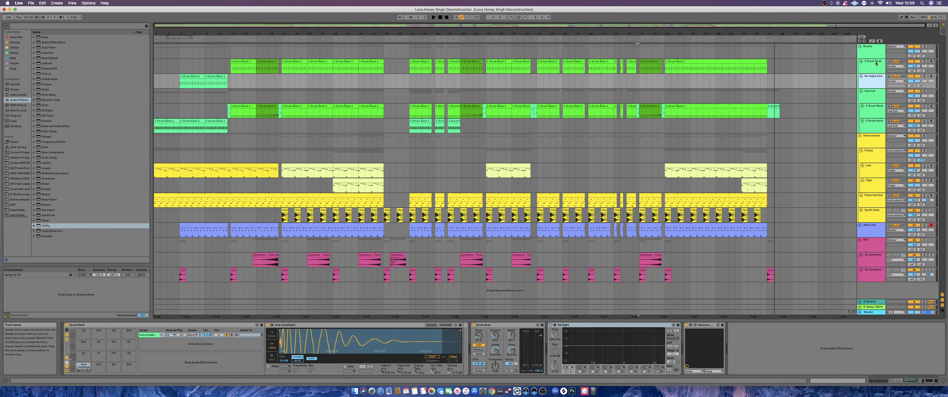
Step: Switch back and forth between the first Drum Rack track and the No Highs Kick track to compare their device chains
left_click(869, 83)
left_click(871, 66)
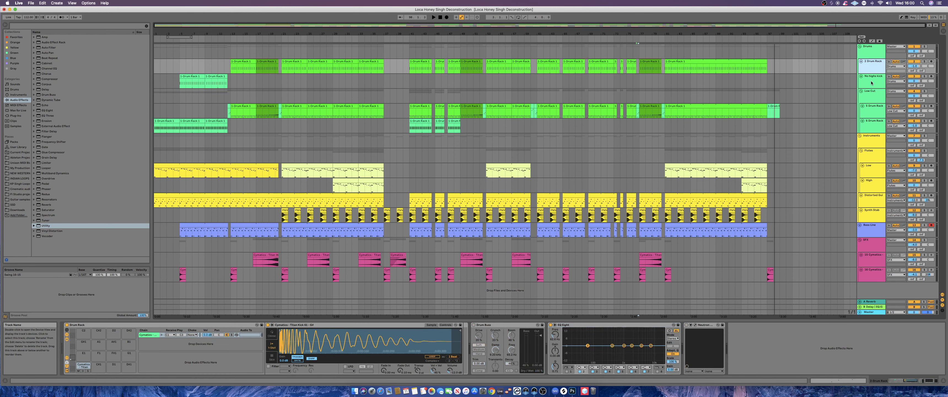
left_click(871, 82)
left_click(871, 67)
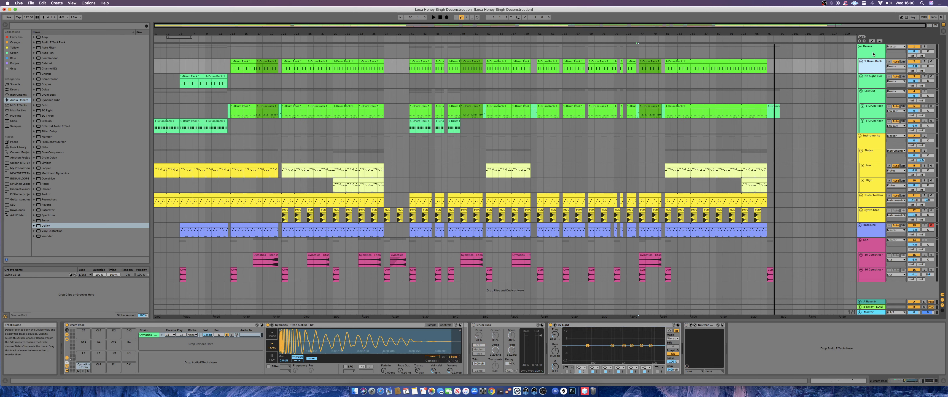
left_click(871, 84)
left_click(871, 70)
left_click(871, 81)
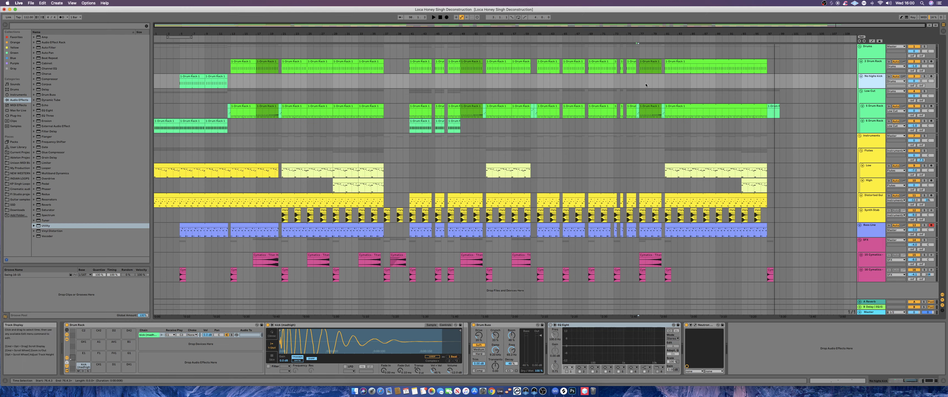
Step: Examine the Low Cut group's EQ Eight and the device chains of the two Drum Rack tracks inside the group
left_click(874, 99)
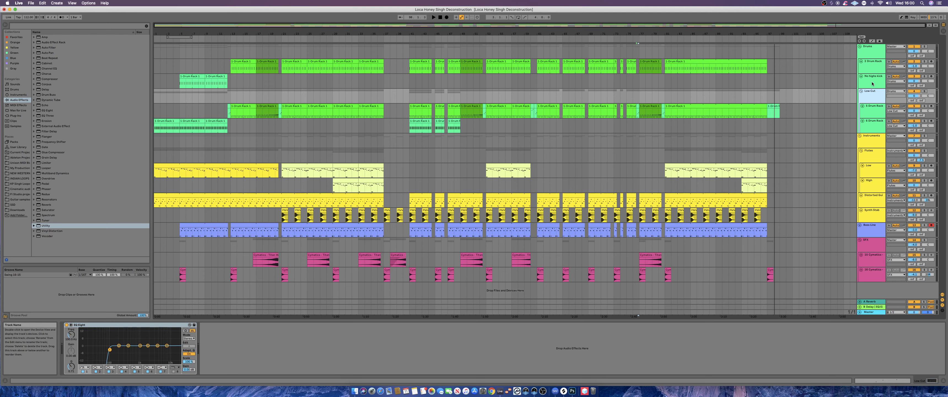
left_click(876, 110)
left_click(877, 123)
left_click(876, 110)
left_click(874, 97)
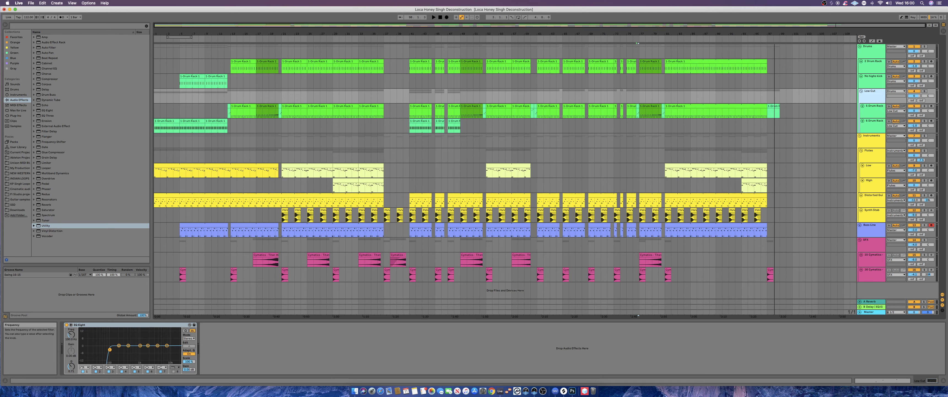
left_click(878, 112)
left_click(878, 122)
left_click(876, 111)
left_click(871, 99)
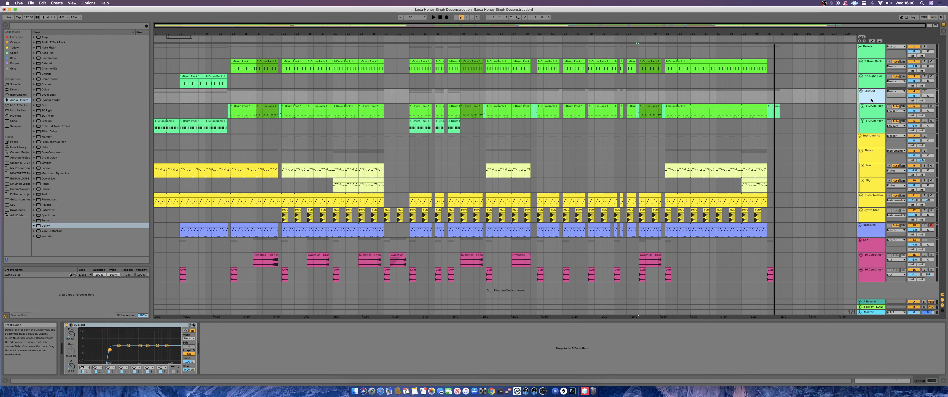
Step: Go through the Instruments group and the nested flutes group with its Low and High tracks to examine their device chains
left_click(865, 147)
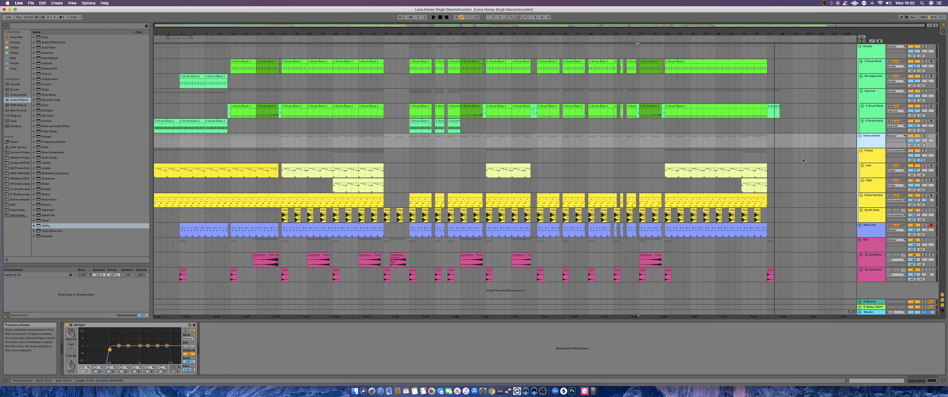
key("Down")
key("Down")
key("Down")
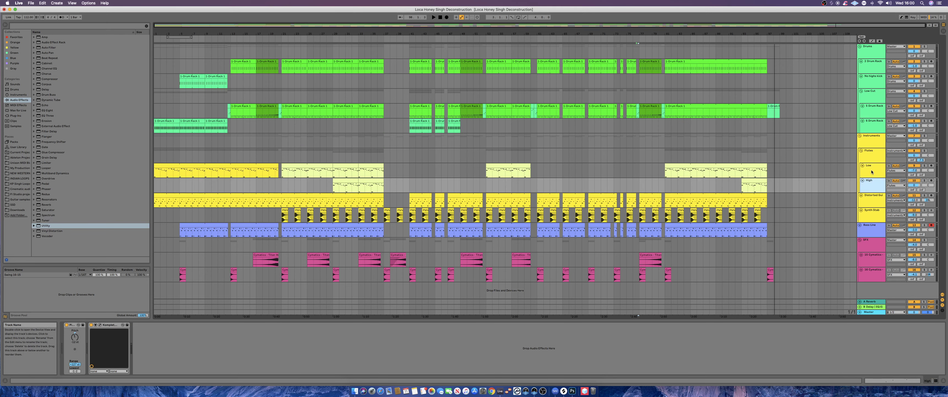
left_click(871, 172)
left_click(869, 156)
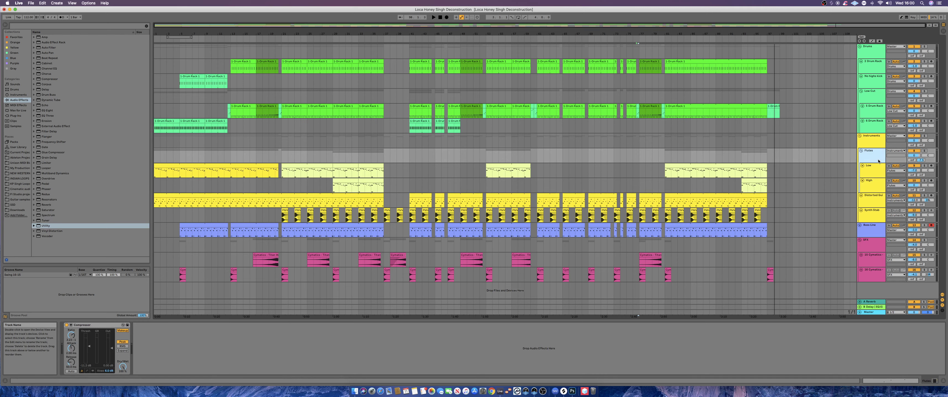
left_click(878, 171)
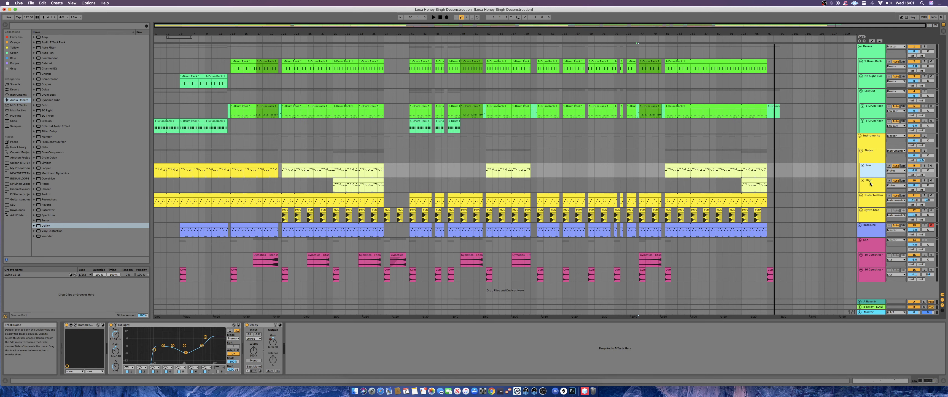
left_click(871, 184)
Step: Compare the Distorted Guitar and Synth Stab chains with the Instruments group's EQ Eight, moving the Komplete Kontrol window clear of the track headers
left_click(871, 202)
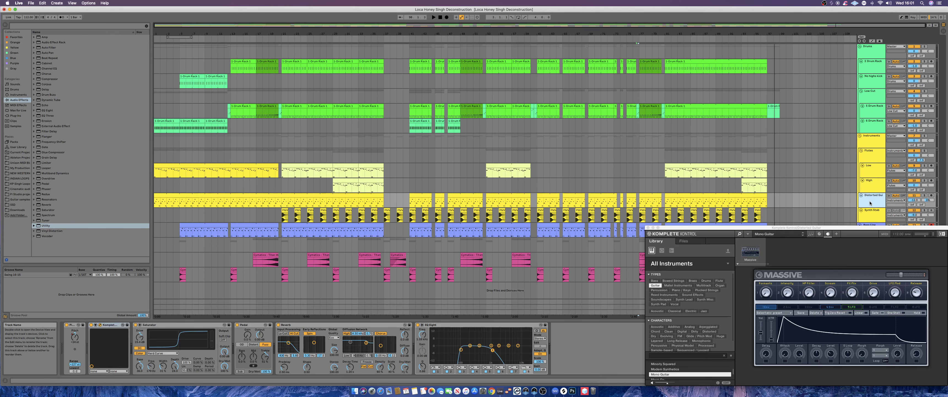
left_click(867, 143)
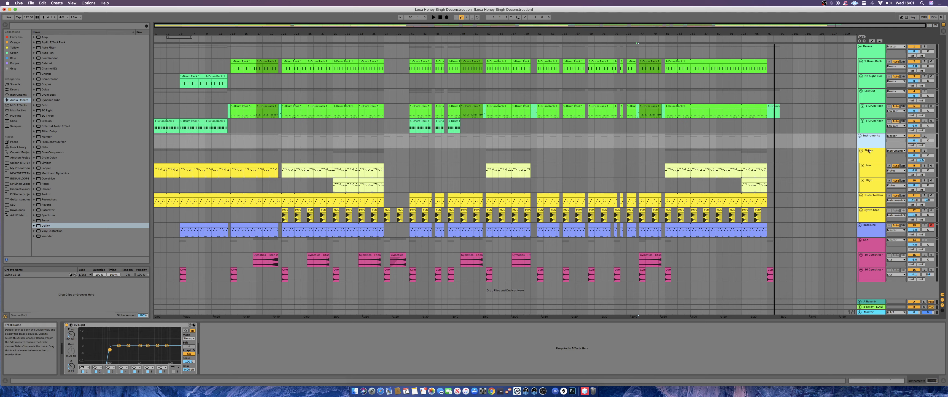
left_click(872, 198)
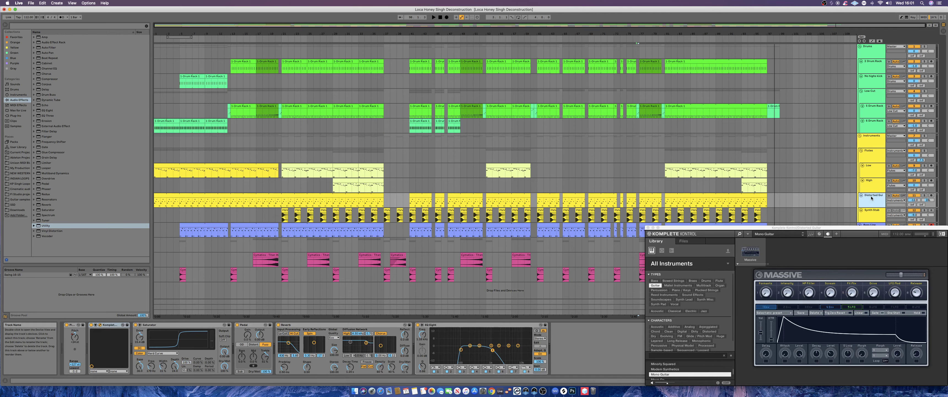
left_click_drag(869, 228, 906, 272)
left_click(872, 214)
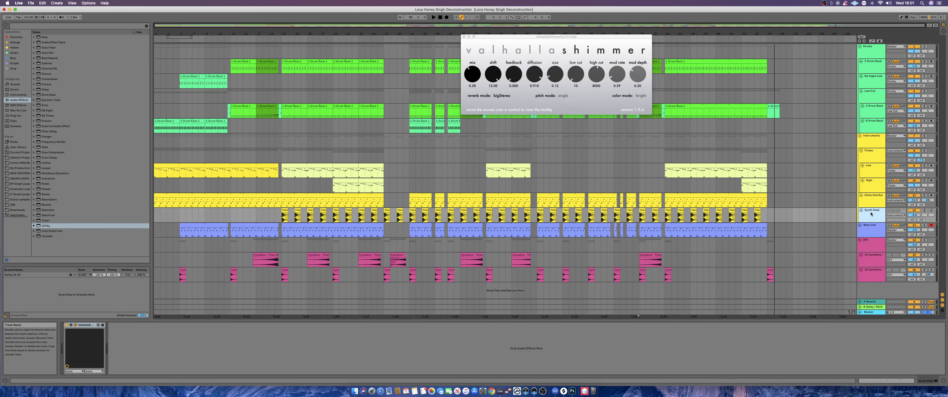
left_click(869, 145)
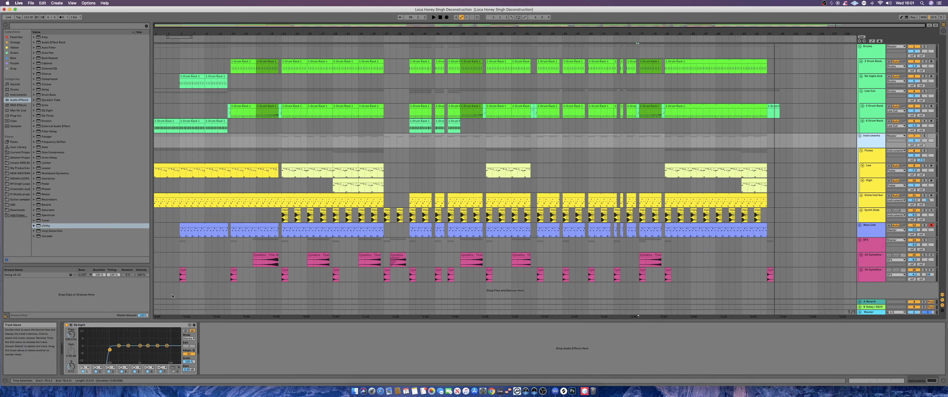
left_click(503, 325)
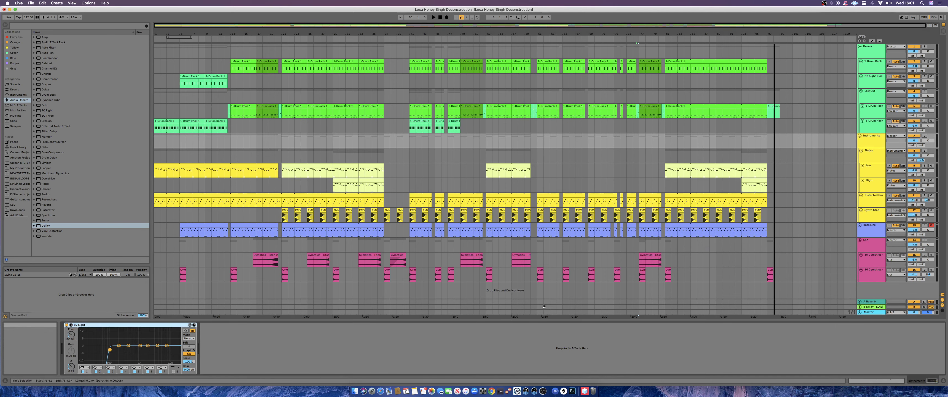
left_click(869, 201)
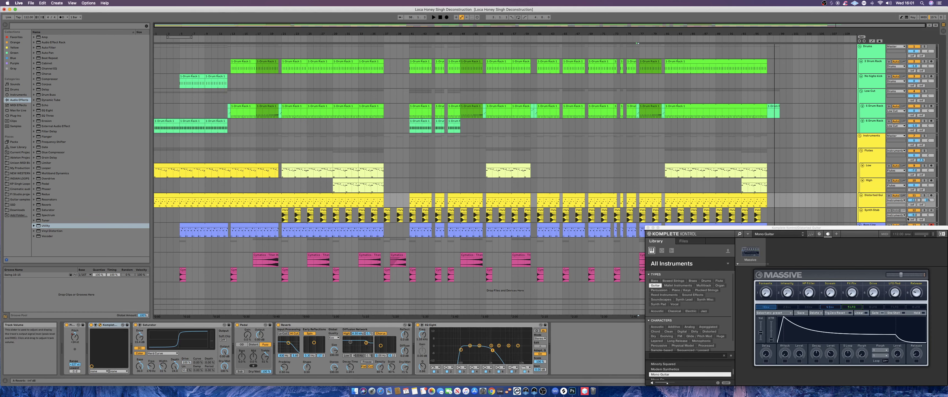
left_click_drag(905, 229, 803, 295)
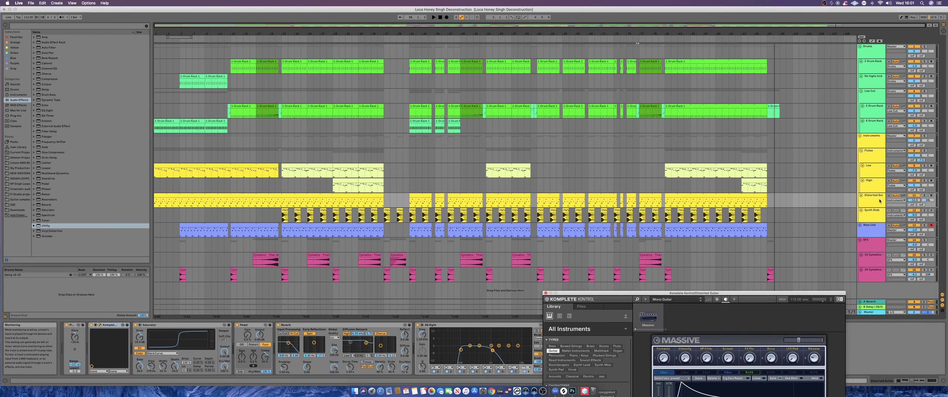
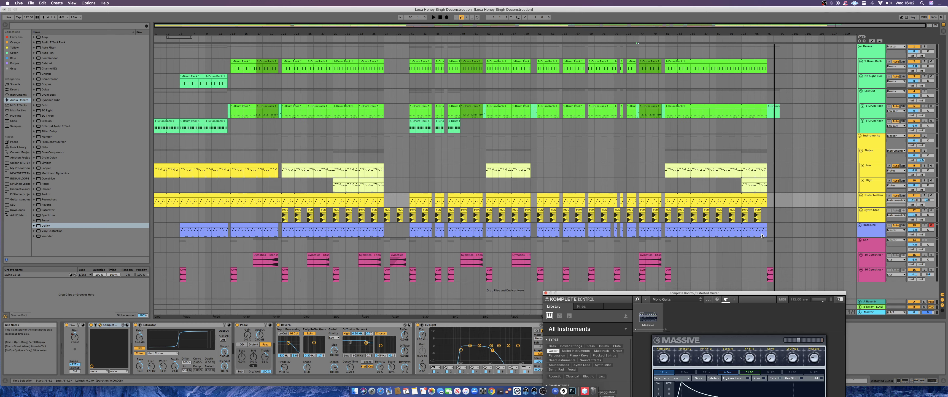
Step: Examine the flutes group's compressor and the Delay and EQ Eight on the Delay return track
left_click(870, 155)
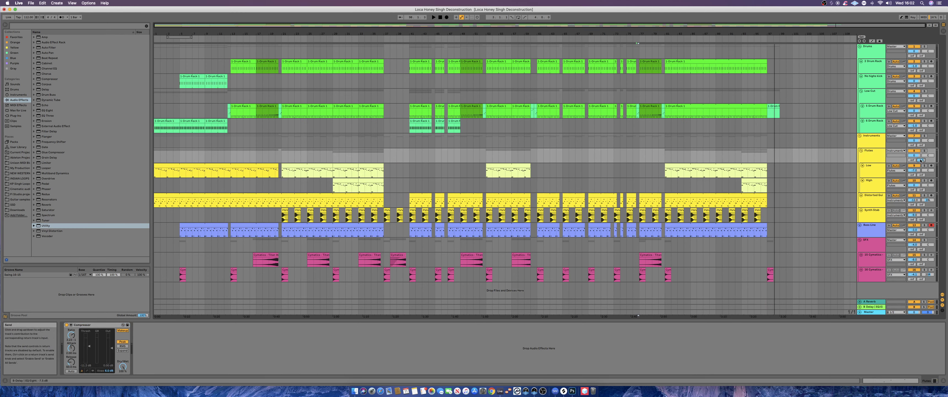
left_click(873, 307)
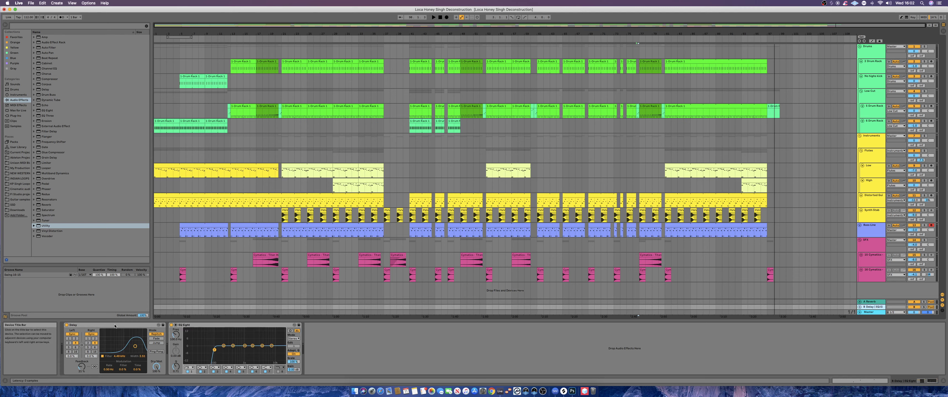
left_click(214, 325)
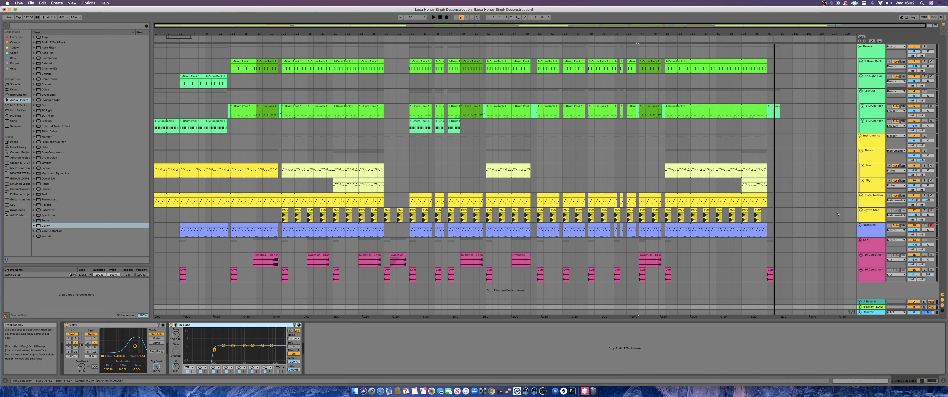
Step: Examine the Bass Line chain, the EQ Eight on the SFX group, and the devices on its two Cymatics tracks
left_click(876, 226)
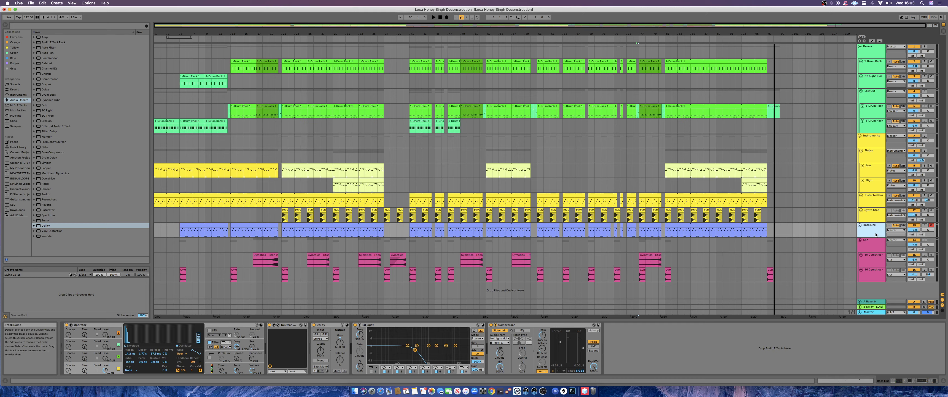
left_click(876, 242)
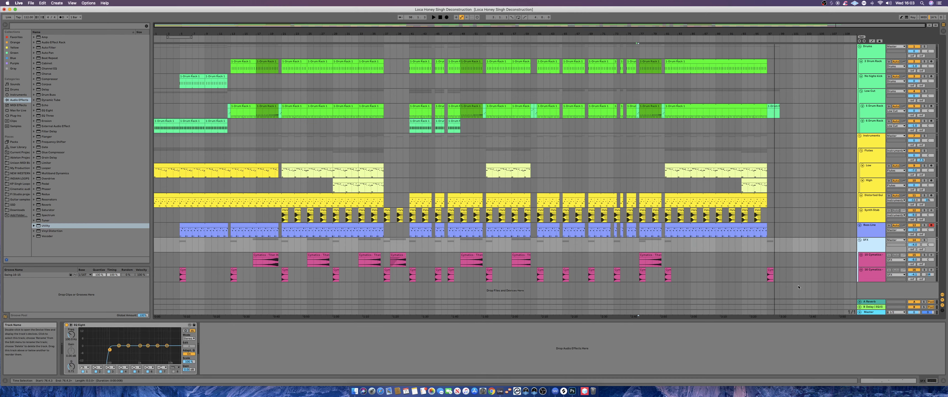
left_click(137, 325)
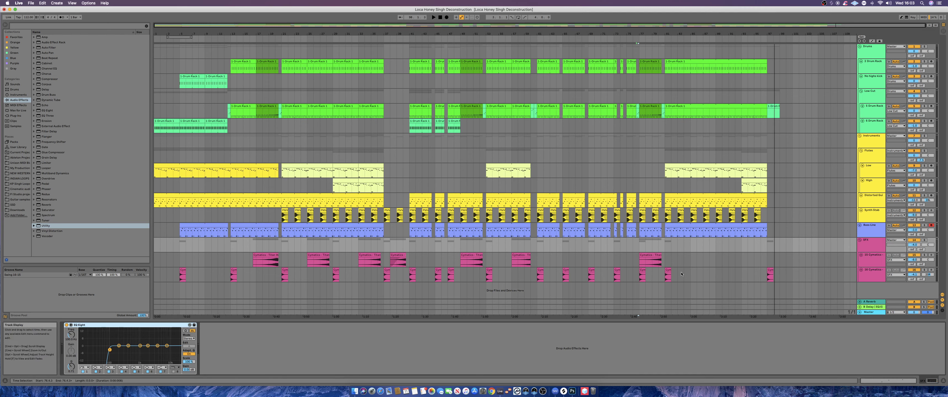
left_click(878, 247)
left_click(876, 260)
left_click(875, 272)
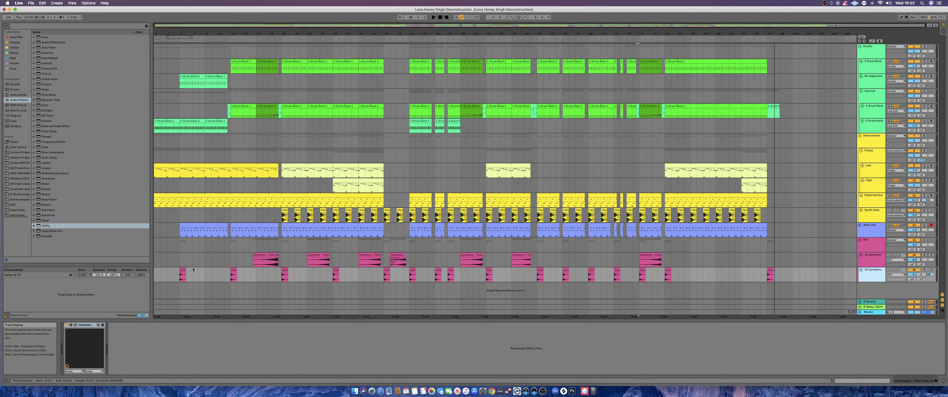
Step: Play the first clip on the lower Cymatics track with its Valhalla plug-in on and bypassed, and reactivate the plug-in
left_click(177, 278)
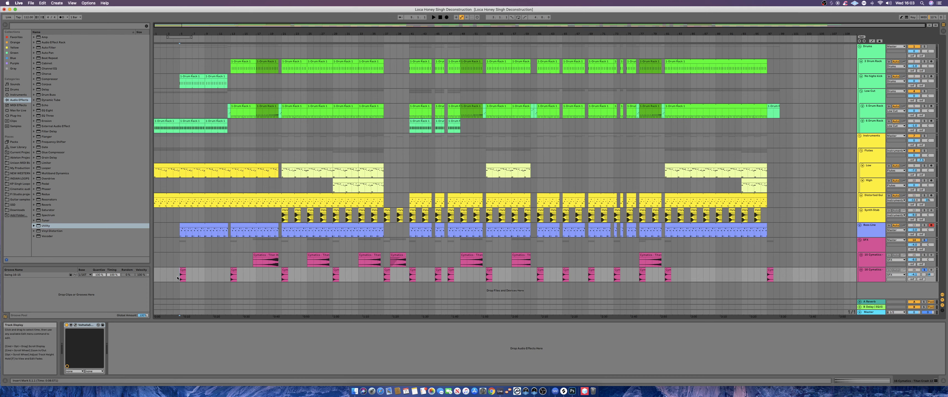
key("space")
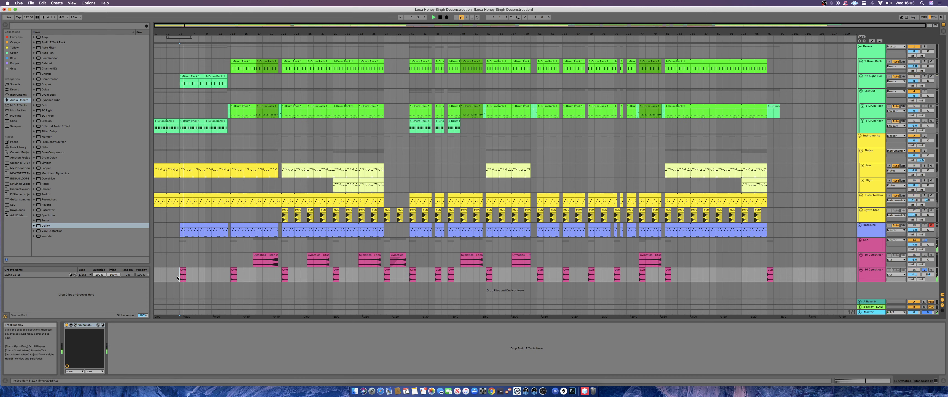
left_click(66, 325)
key("space")
key("space")
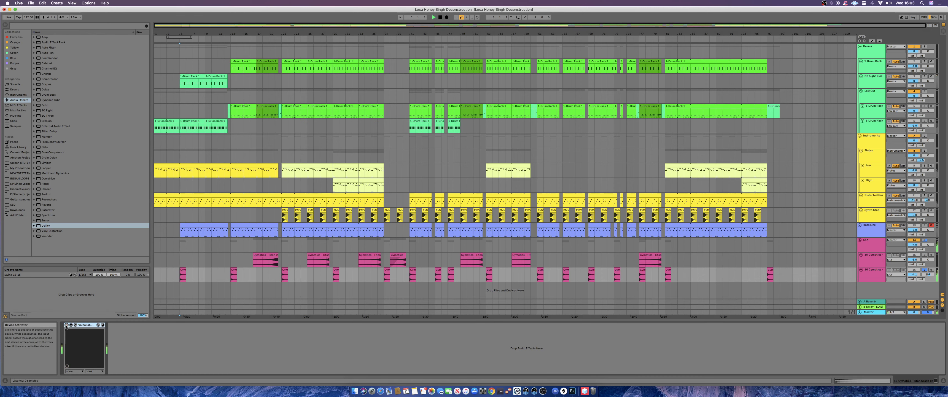
left_click(66, 325)
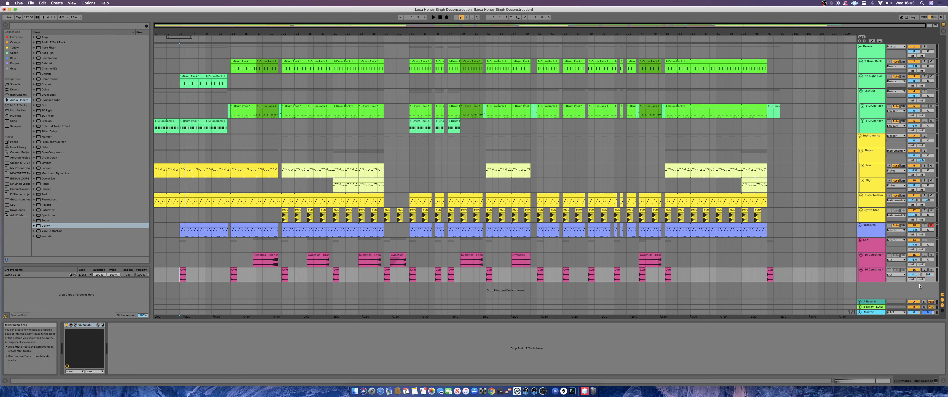
Step: Examine the devices on the Reverb and Delay return tracks and the Master track, opening the master's Ozone plug-in window
left_click(868, 302)
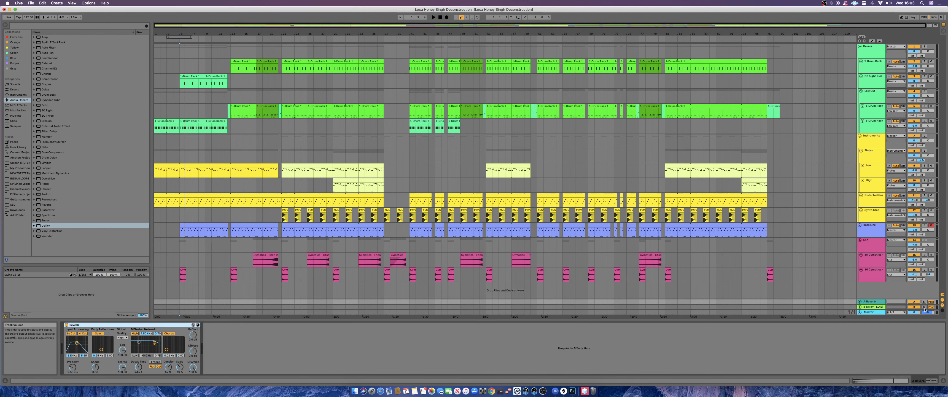
left_click(882, 308)
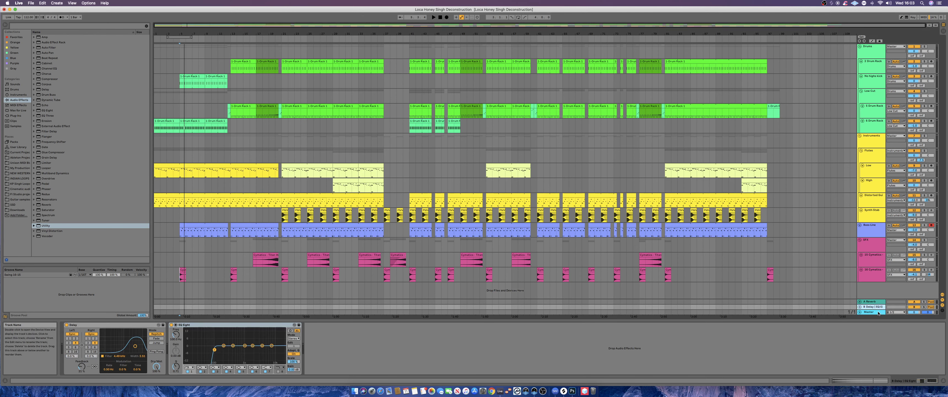
left_click(879, 313)
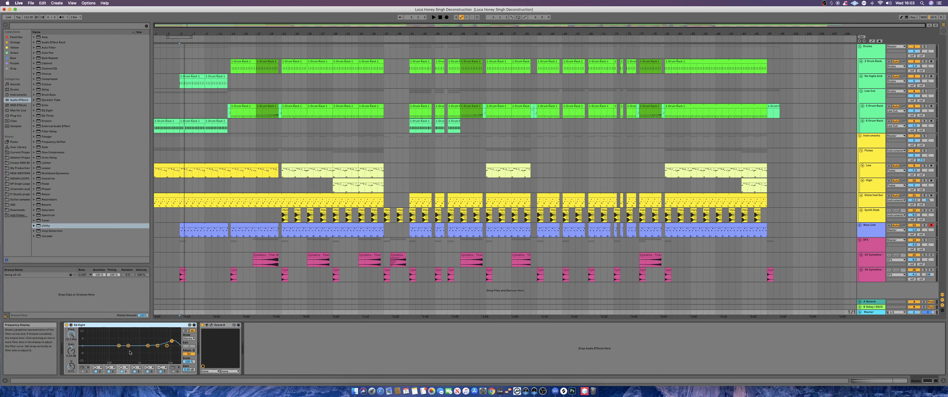
left_click(172, 341)
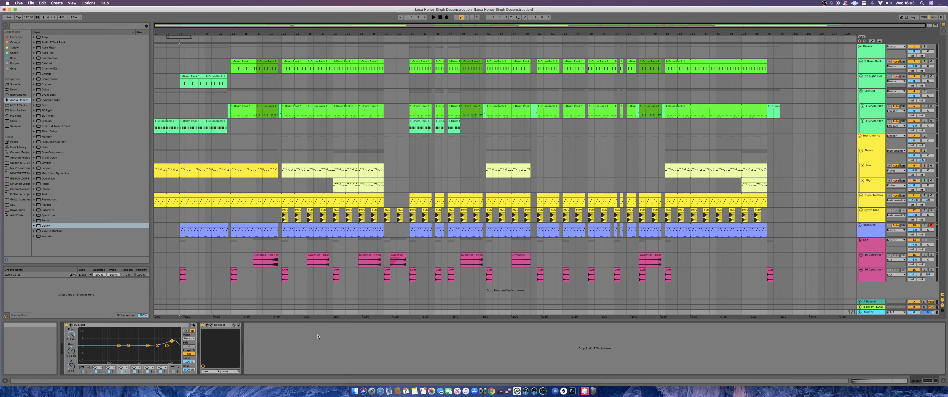
left_click(211, 325)
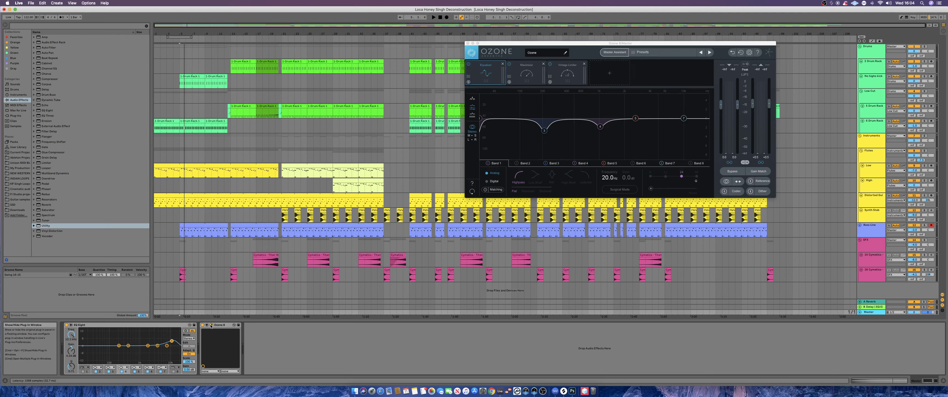
Step: Move the Ozone window to the middle of the arrangement and examine the equalizer curve on the Master track
left_click(494, 46)
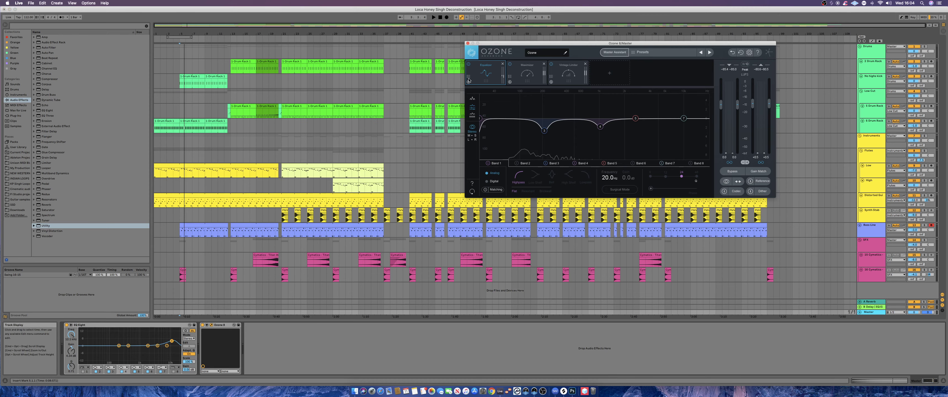
left_click_drag(585, 43, 441, 128)
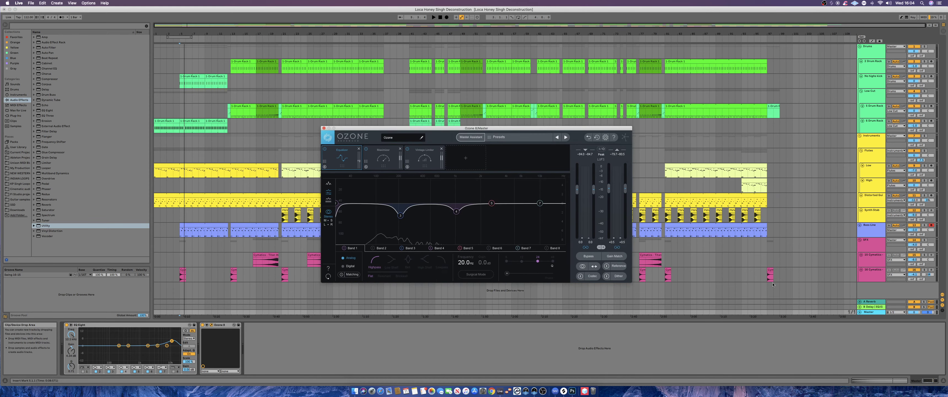
left_click(915, 271)
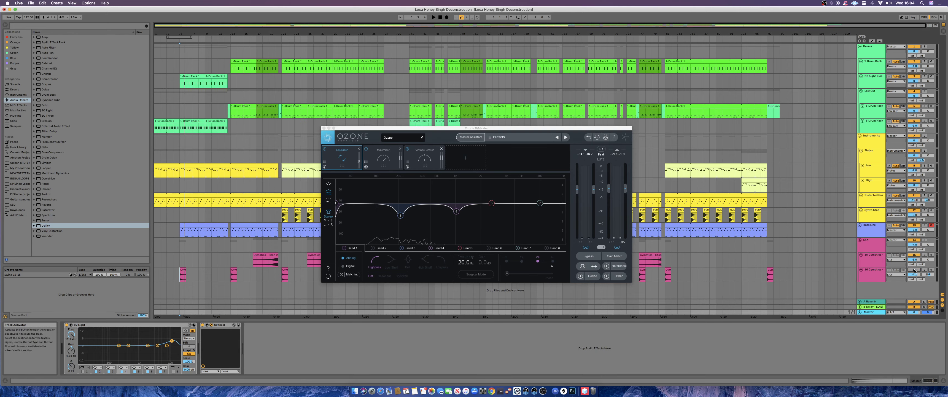
left_click(914, 306)
left_click(915, 301)
left_click(914, 302)
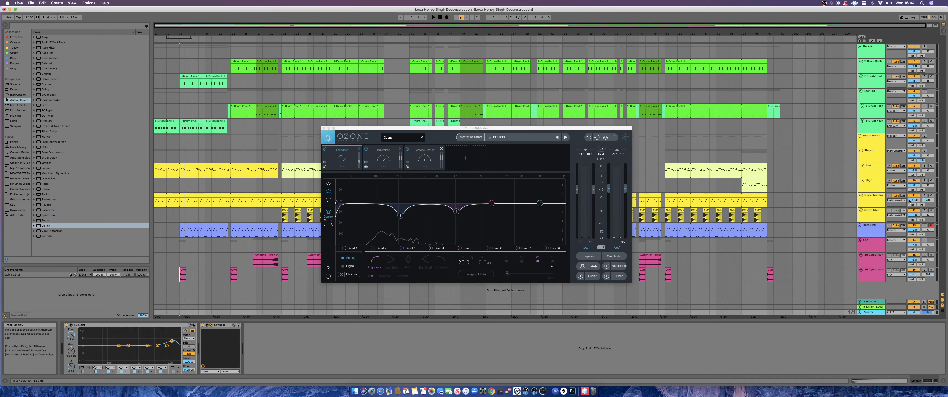
Step: Examine the Instruments and Drums groups, and enlarge the mixer's track meters in Session View before returning to Arrangement View
left_click(871, 141)
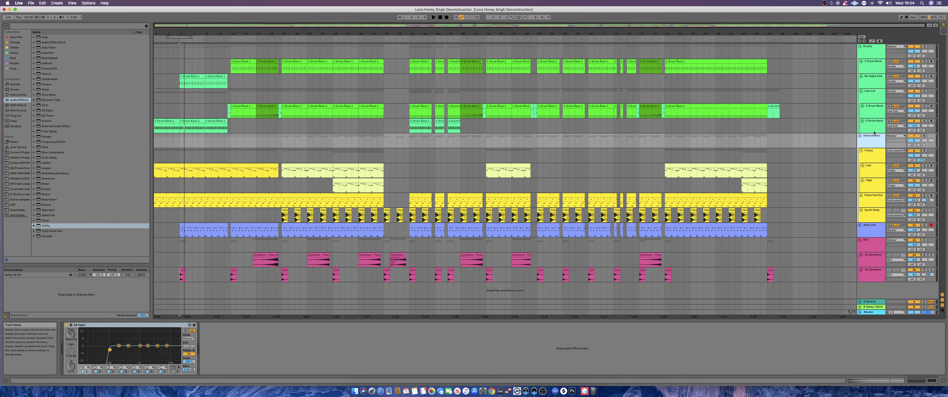
left_click(873, 51)
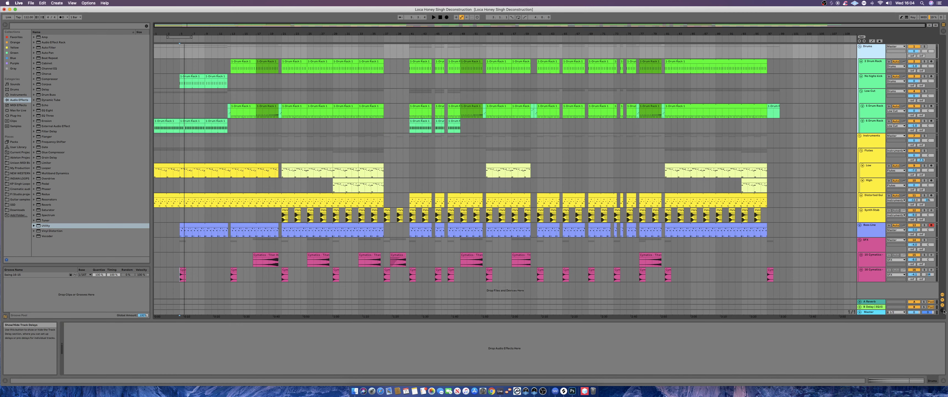
key("Tab")
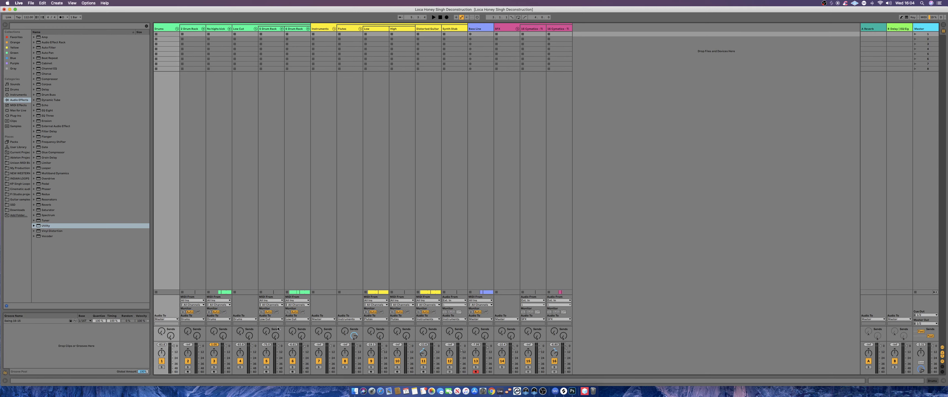
left_click_drag(280, 295, 285, 188)
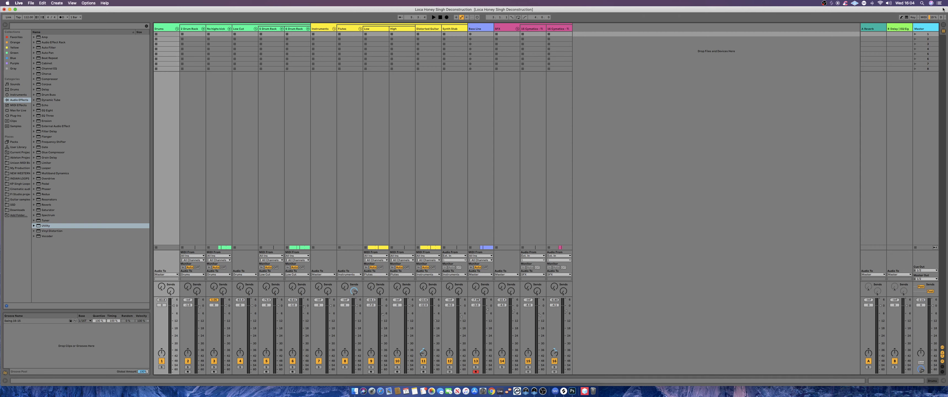
left_click(942, 26)
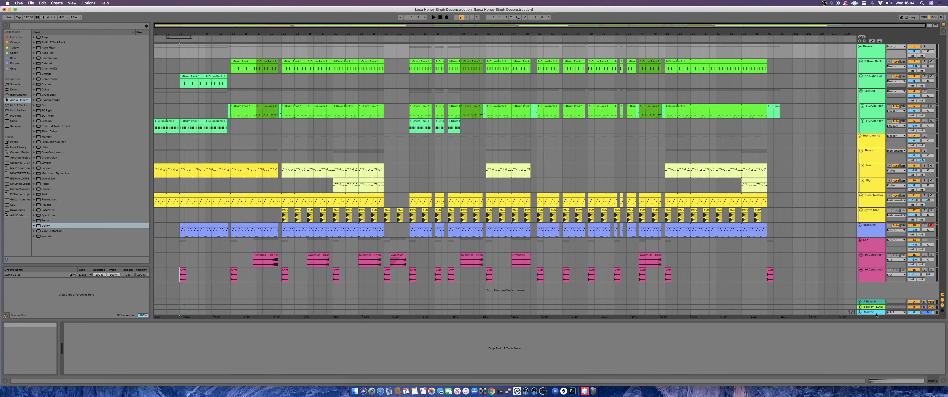
Step: Examine the drum tracks' devices, the Low Cut group's EQ Eight, the upper Low Cut drum rack's Valhalla return chain, and the Master chain
left_click(872, 49)
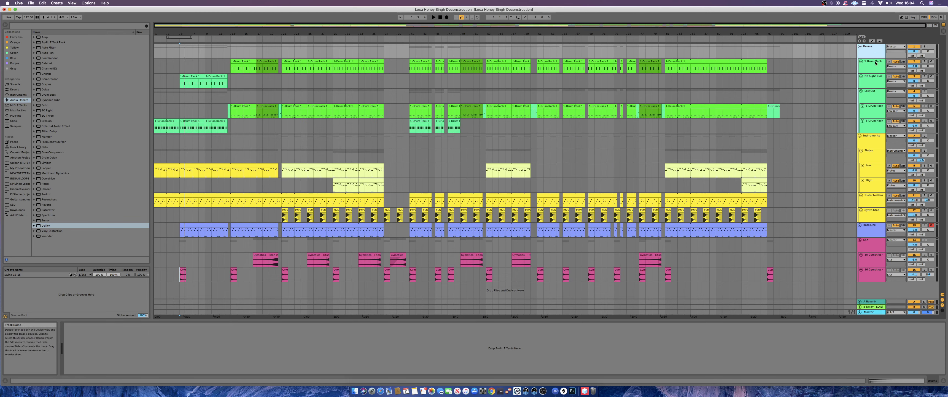
left_click(876, 65)
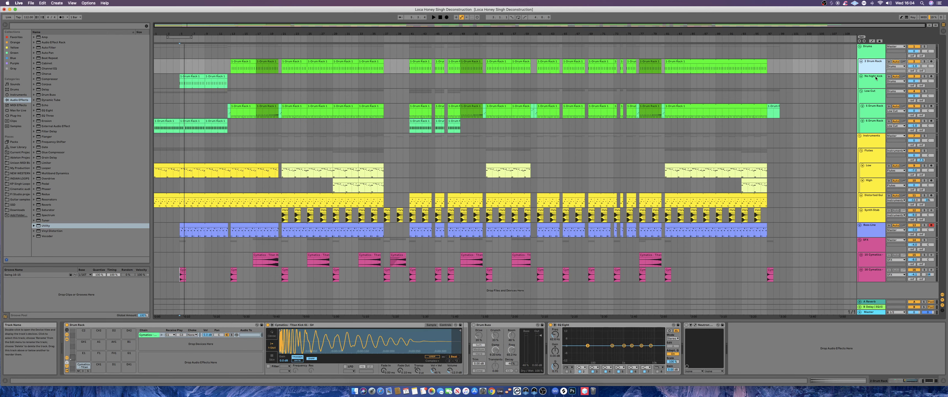
left_click(872, 109)
left_click(867, 98)
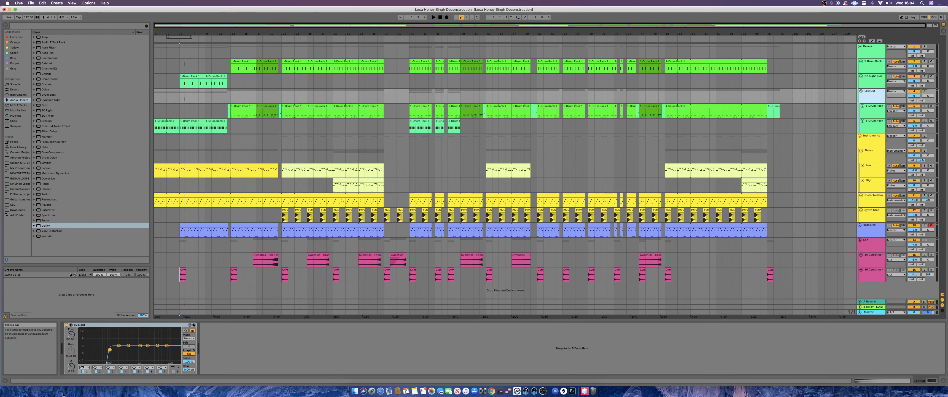
left_click(877, 113)
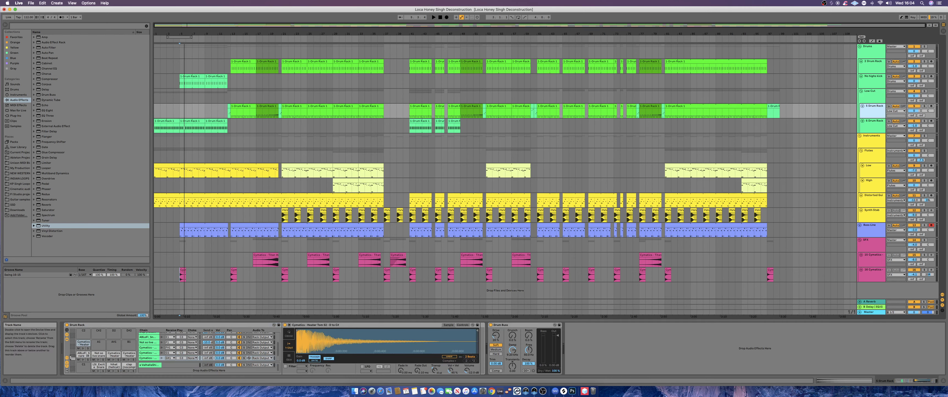
left_click(282, 364)
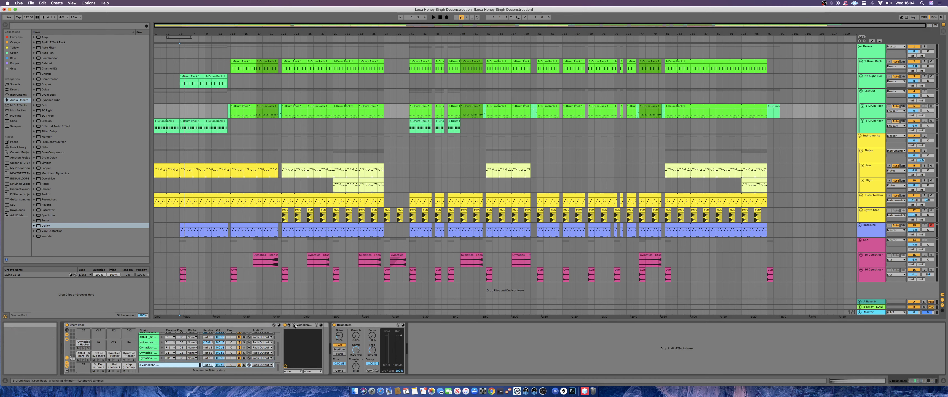
left_click(289, 313)
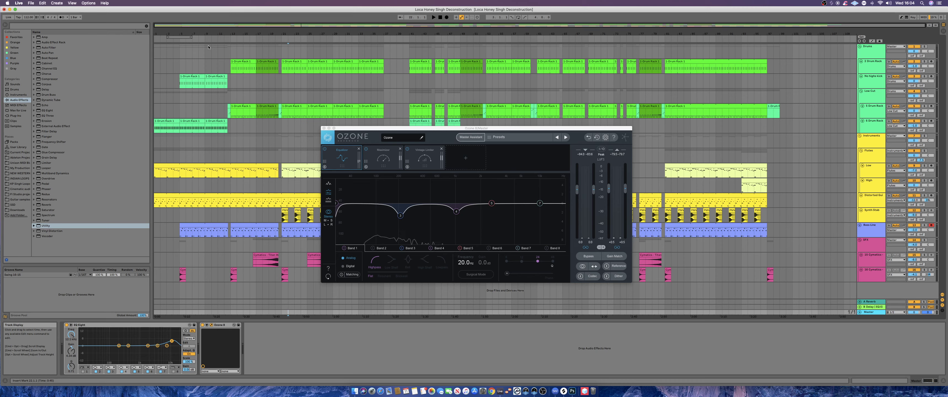
Step: Examine the devices on the High flute and Bass Line tracks and the Master chain
left_click(713, 174)
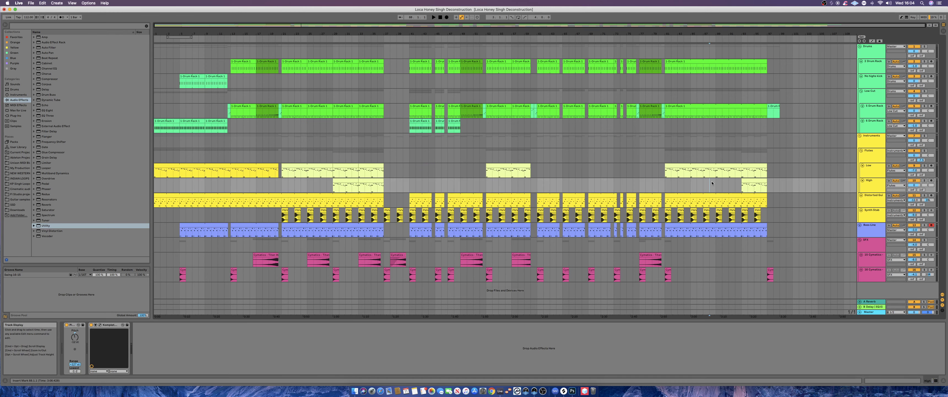
left_click(479, 234)
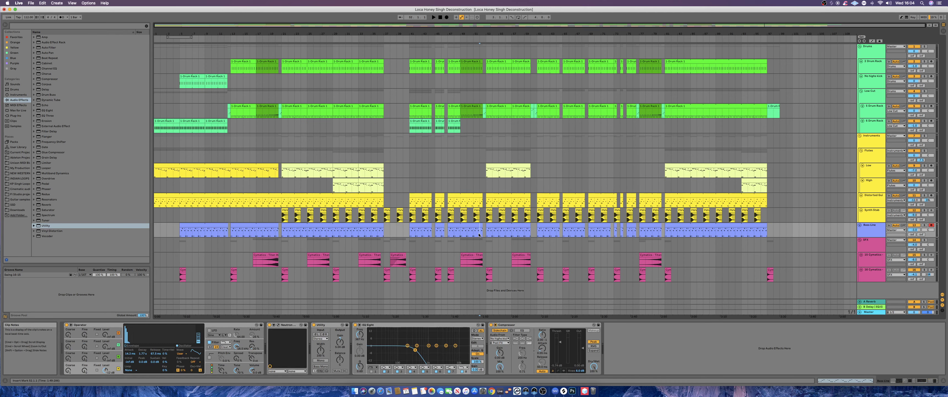
left_click(491, 324)
left_click(499, 314)
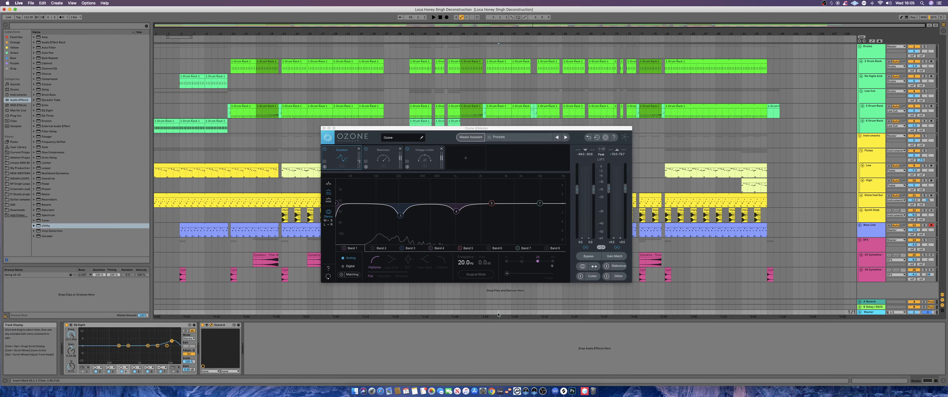
Step: Examine the Valhalla Shimmer on the Synth Stab track, the upper Cymatics track, and the Master's Ozone
left_click(672, 231)
left_click(674, 217)
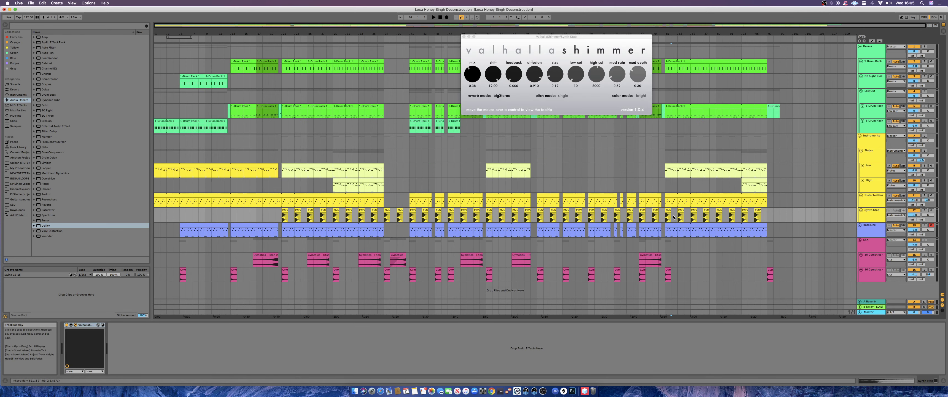
left_click(230, 266)
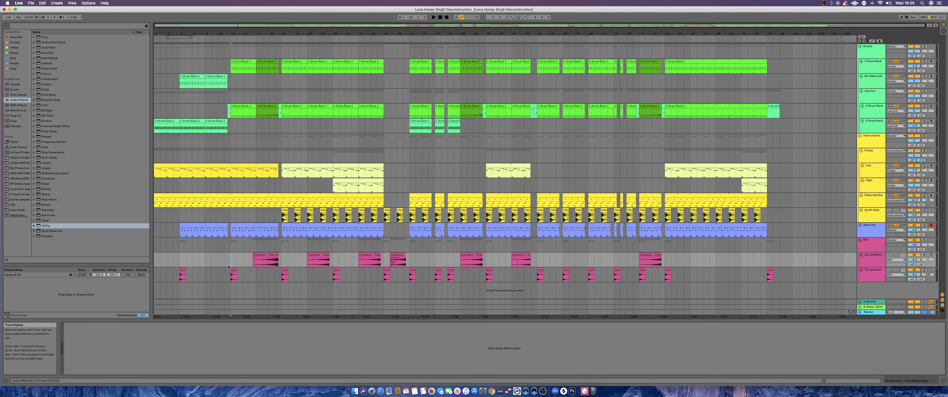
key("super+Tab")
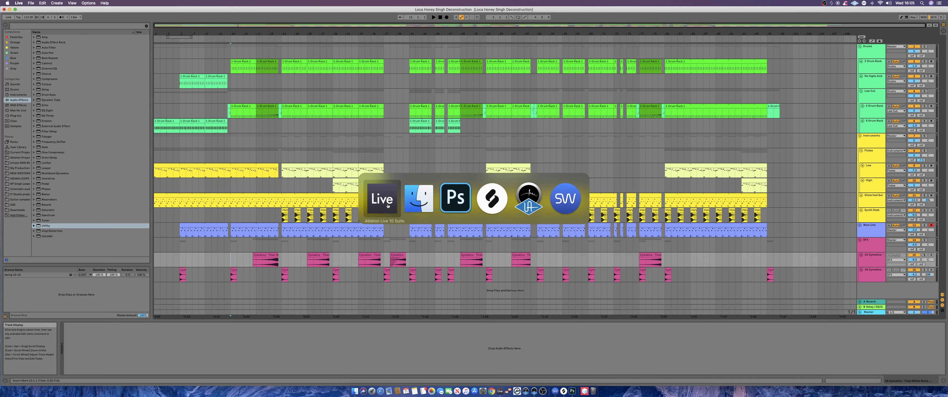
left_click(458, 312)
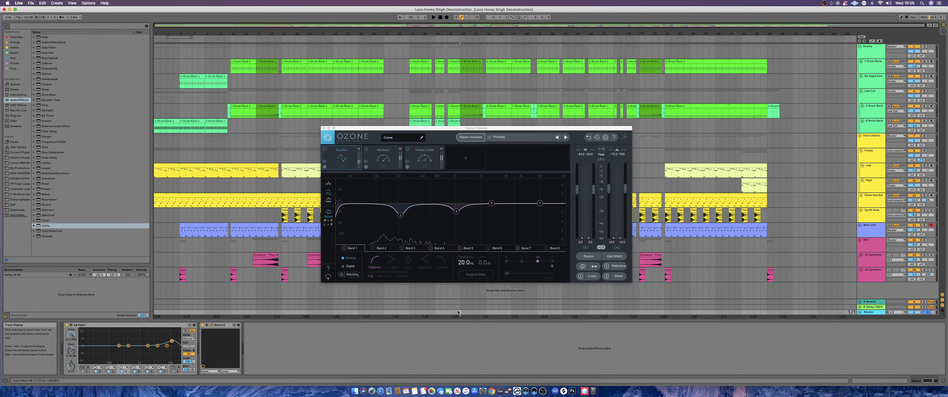
Step: Examine the Distorted Guitar's Massive instrument with its window moved aside, and the Bass Line and Synth Stab devices
left_click(677, 201)
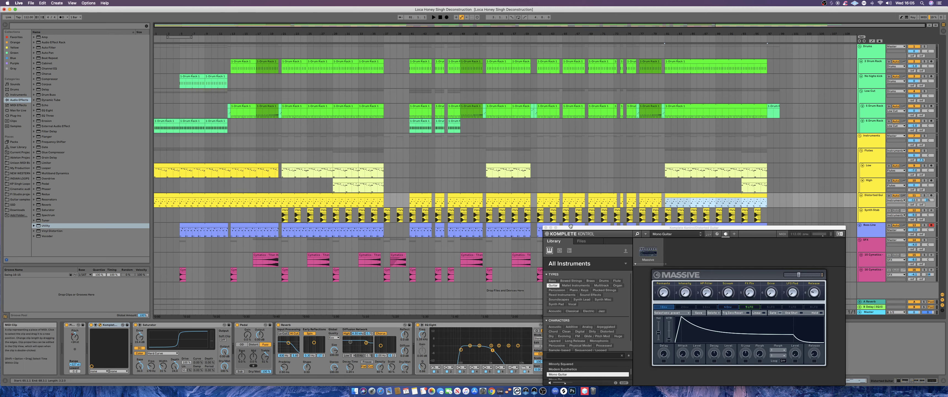
left_click_drag(571, 226, 720, 213)
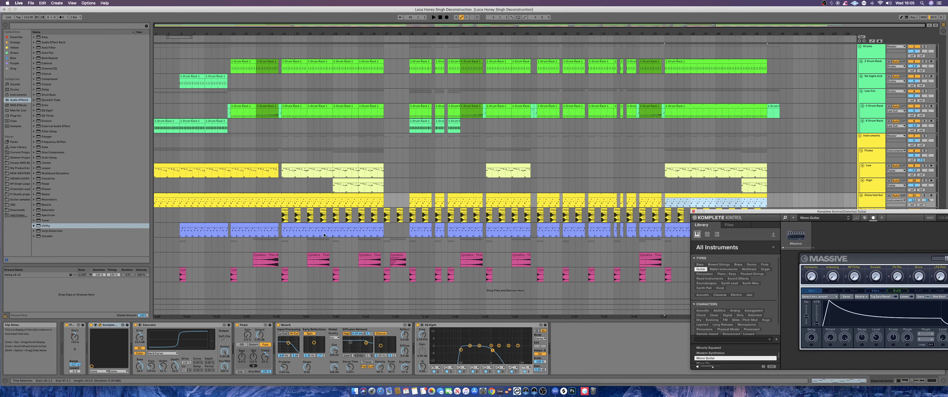
left_click(495, 228)
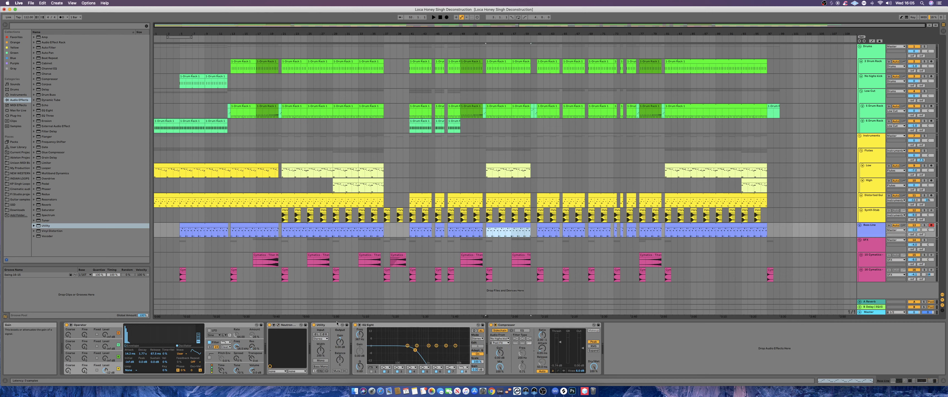
left_click(524, 217)
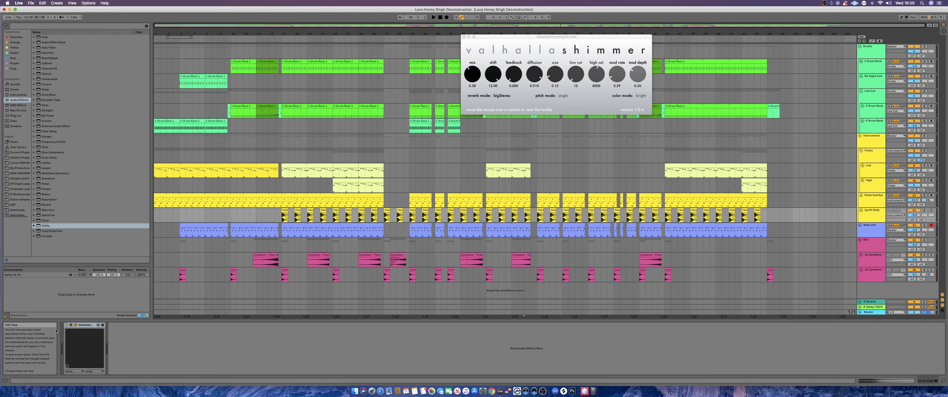
Step: Examine the SFX group's EQ Eight, its Cymatics tracks, the Distorted Guitar chain, and the Master's EQ Eight and Ozone
left_click(443, 249)
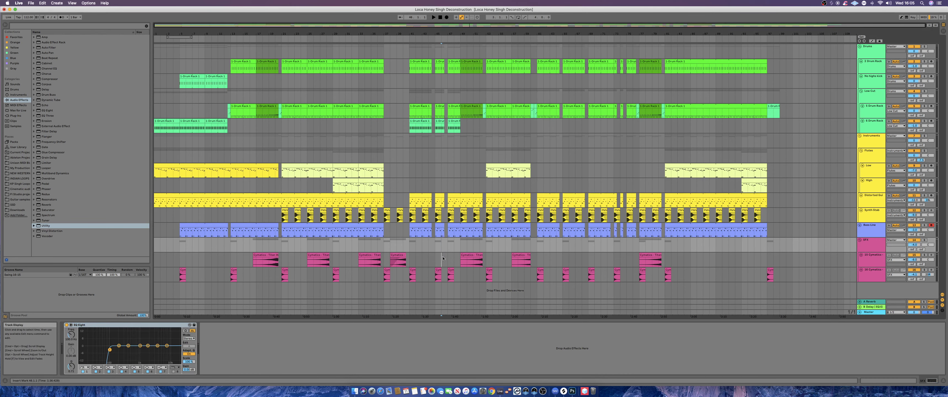
key("Down")
key("Down")
left_click(366, 201)
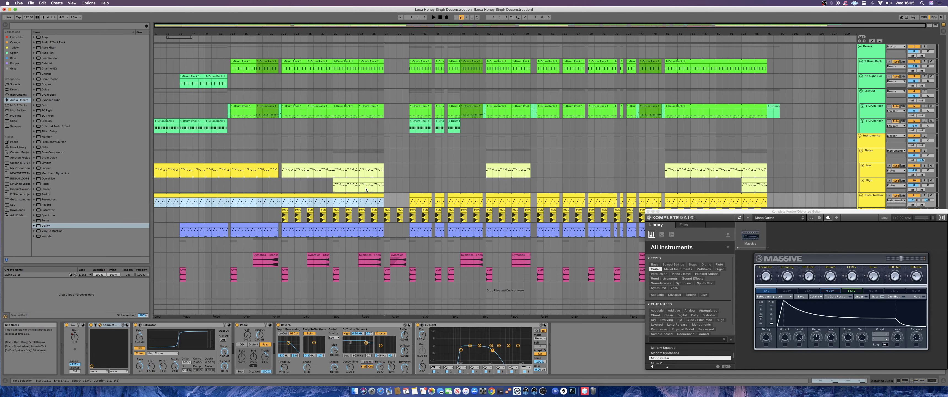
left_click(602, 345)
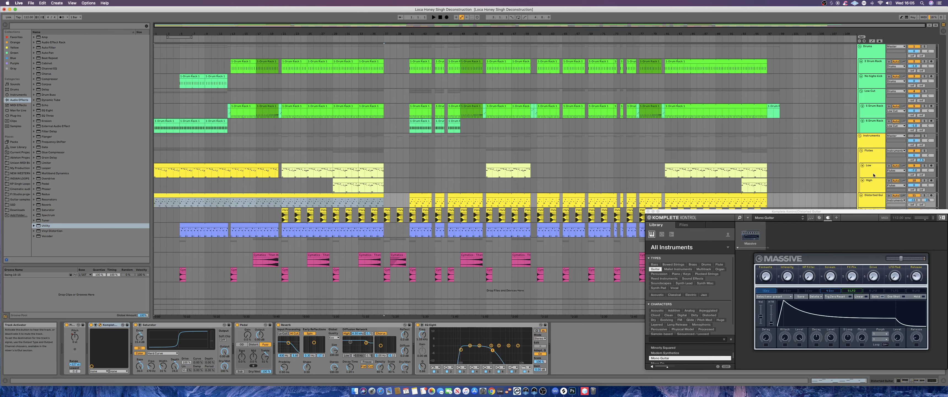
left_click(601, 311)
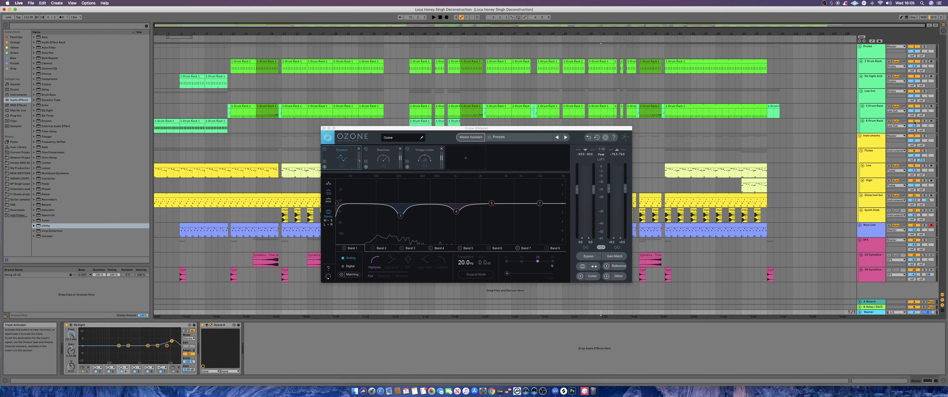
Step: Examine the upper drum rack in the Low Cut group, glance at Session View, and bring back the Master chain
left_click(915, 106)
left_click(875, 108)
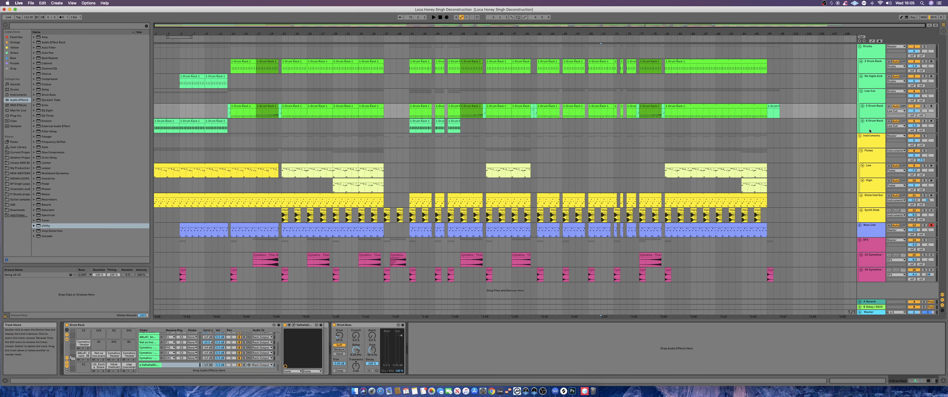
key("Tab")
key("Tab")
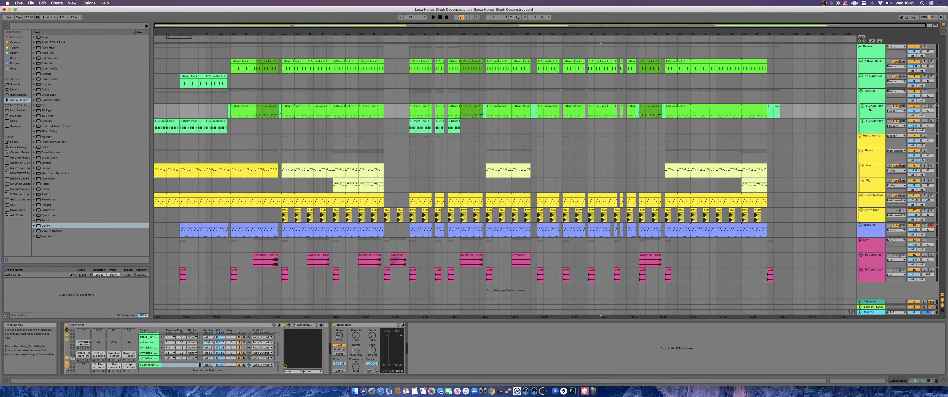
left_click(879, 104)
left_click(827, 310)
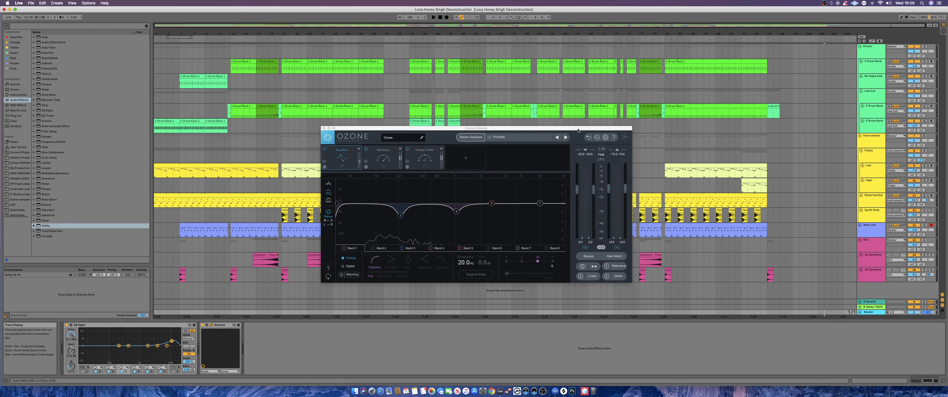
Step: Move the Ozone window closer to the track headers and show the upper Low Cut drum rack's Valhalla return chain
left_click_drag(578, 128, 788, 133)
left_click(913, 106)
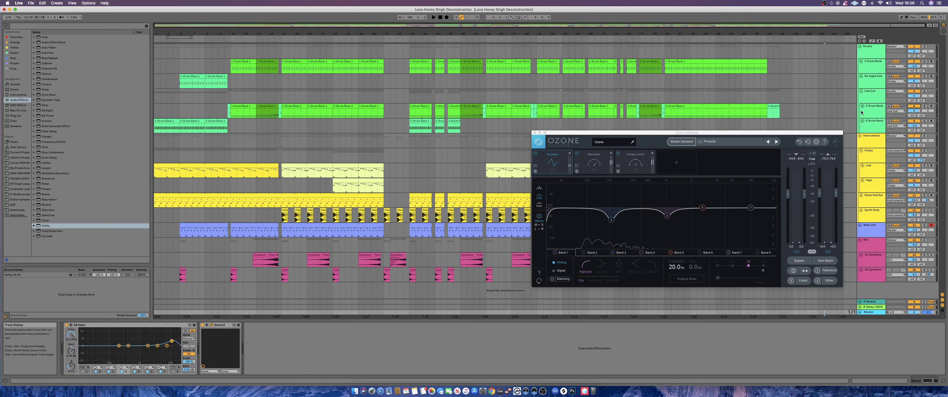
left_click(878, 117)
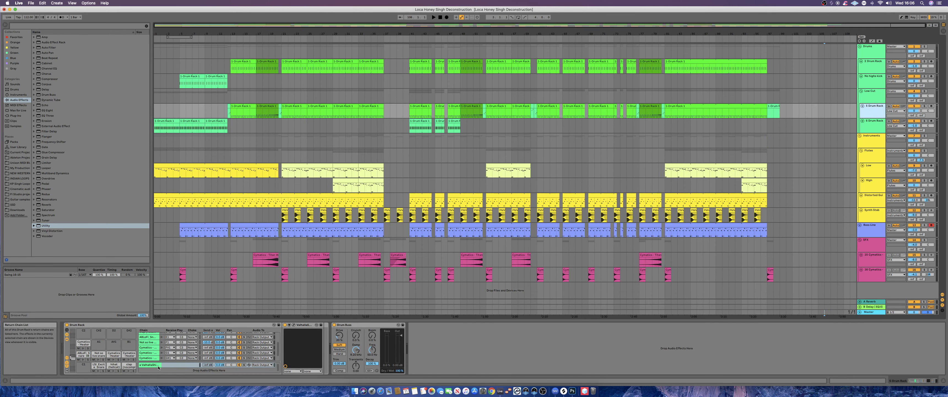
Step: Examine the upper Low Cut drum rack's sample chains and Drum Buss alongside the Master's EQ Eight and Ozone
scroll(157, 357, "up", 2)
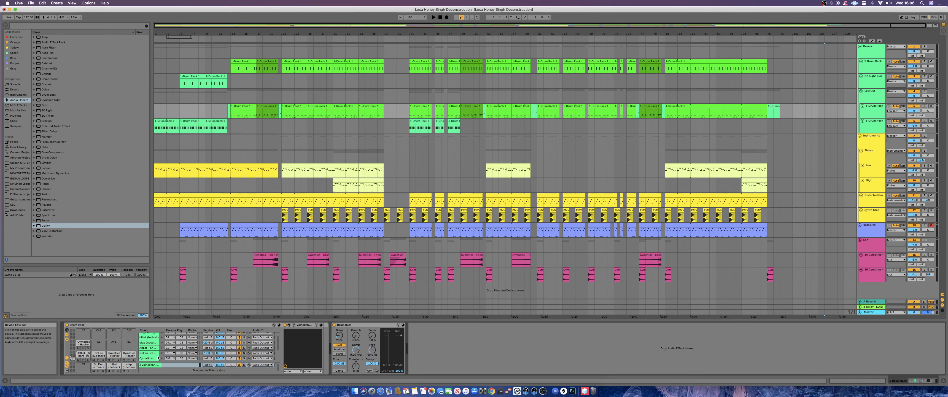
scroll(157, 357, "up", 1)
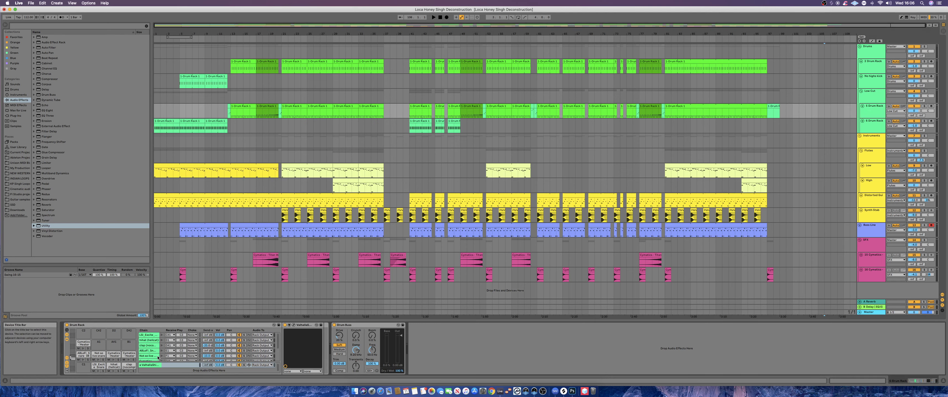
left_click(335, 325)
left_click(551, 312)
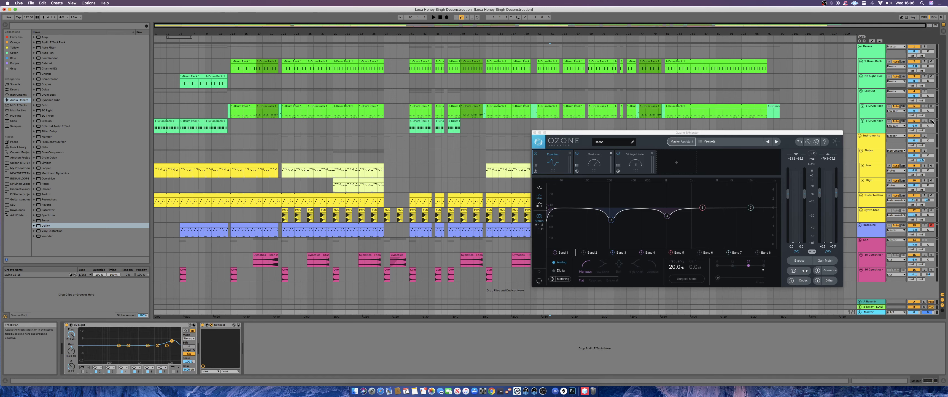
left_click(873, 110)
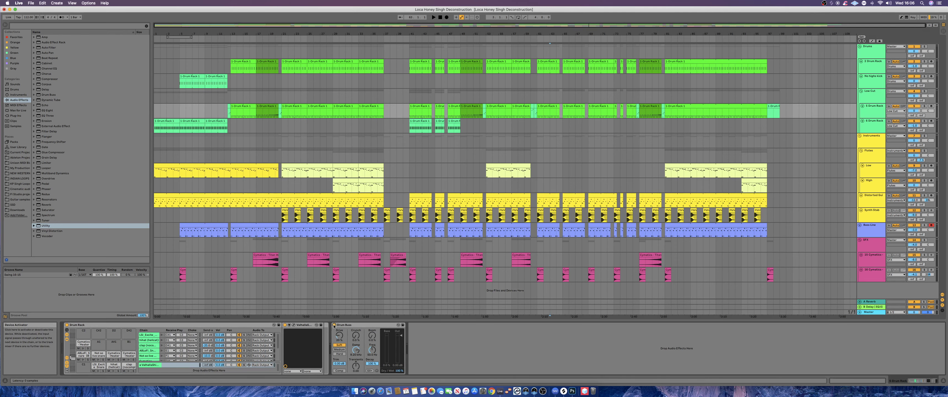
left_click(717, 313)
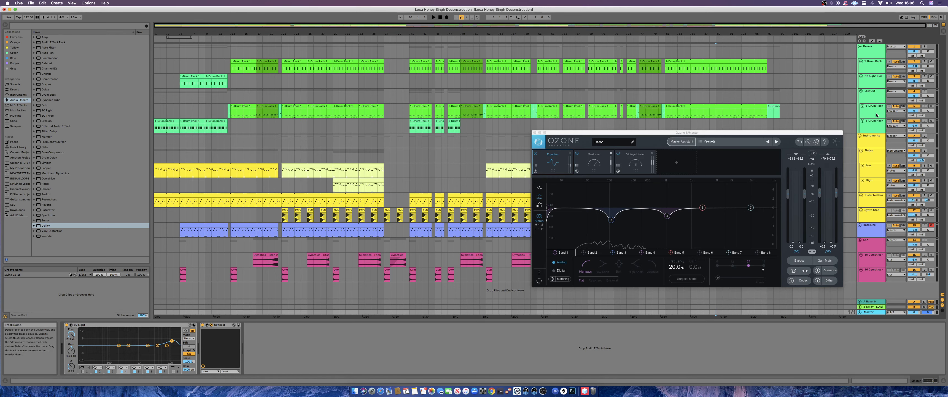
Step: Examine the Low Cut group's EQ Eight and the devices on the track directly above the group
left_click(877, 98)
left_click(876, 84)
left_click(876, 97)
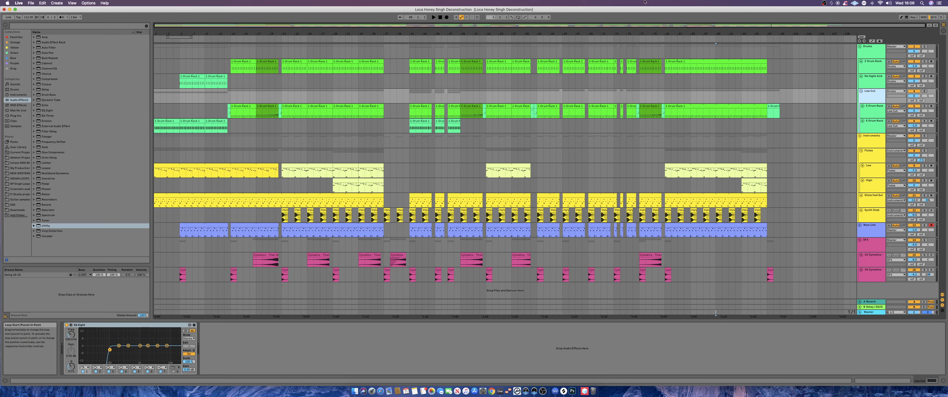
Step: Bring up the Master's Ozone, move its window to the middle of the arrangement, and inspect its two Equalizer dips
left_click(872, 312)
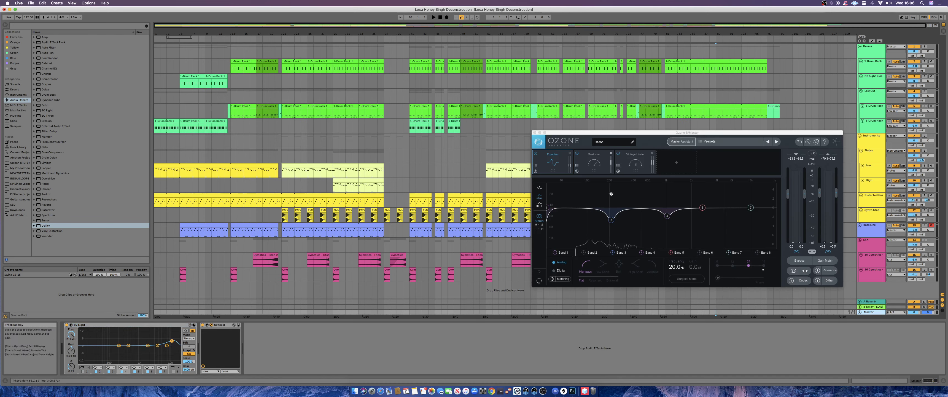
left_click_drag(600, 134, 388, 145)
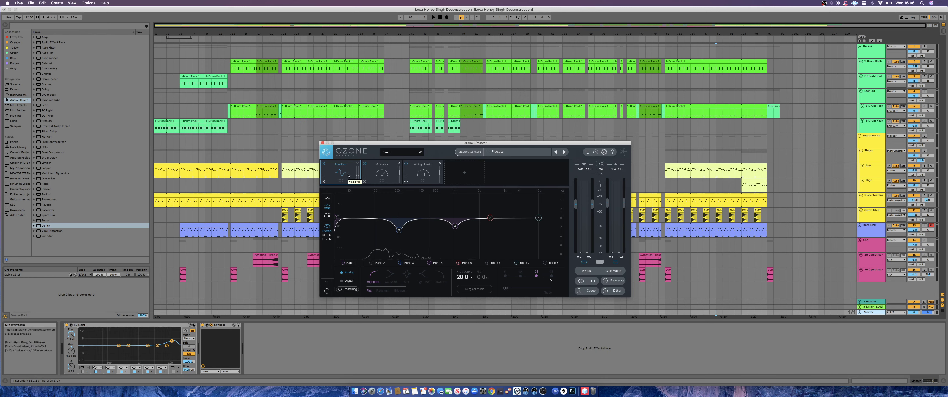
mouse_move(336, 220)
left_click(399, 231)
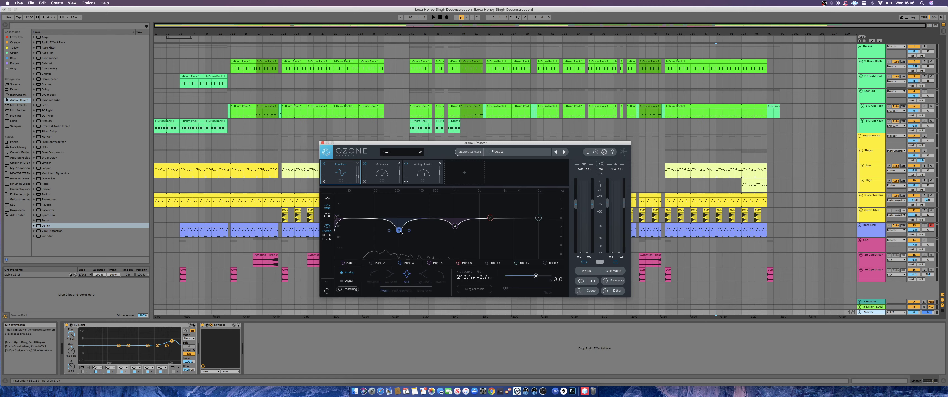
left_click(455, 227)
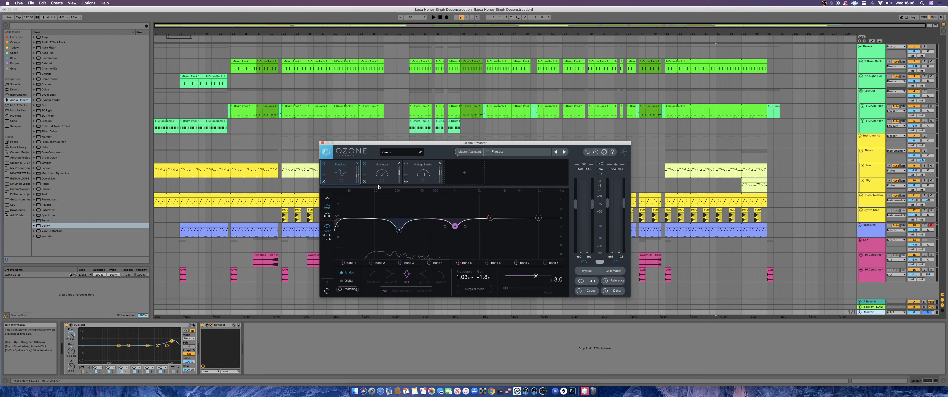
Step: Play the song and switch Ozone's Equalizer off and back on to compare the sound
key("space")
left_click(324, 164)
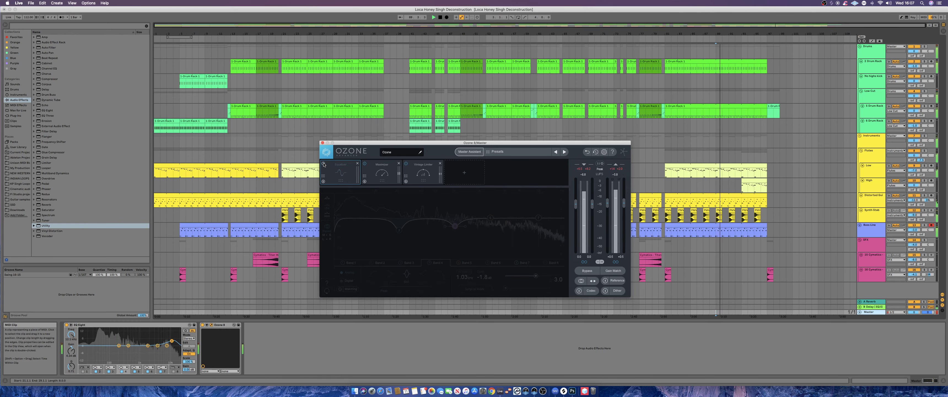
left_click(324, 164)
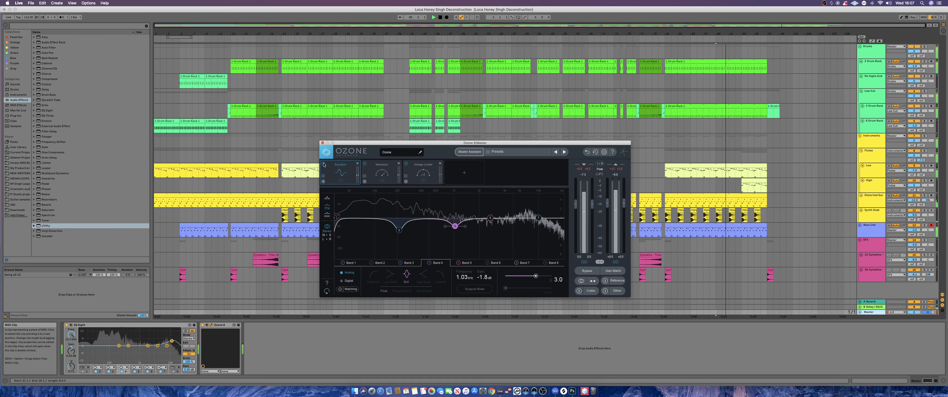
Step: Examine the settings of Ozone's Maximizer and Vintage Limiter, and close the Ozone window
left_click(382, 173)
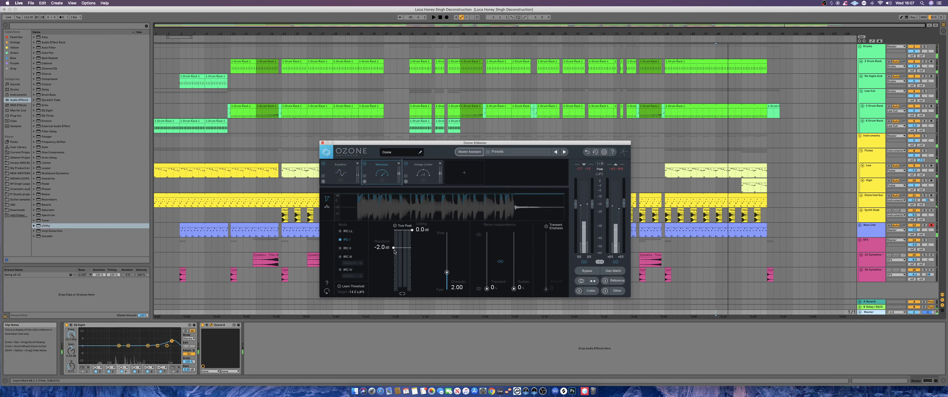
left_click(405, 179)
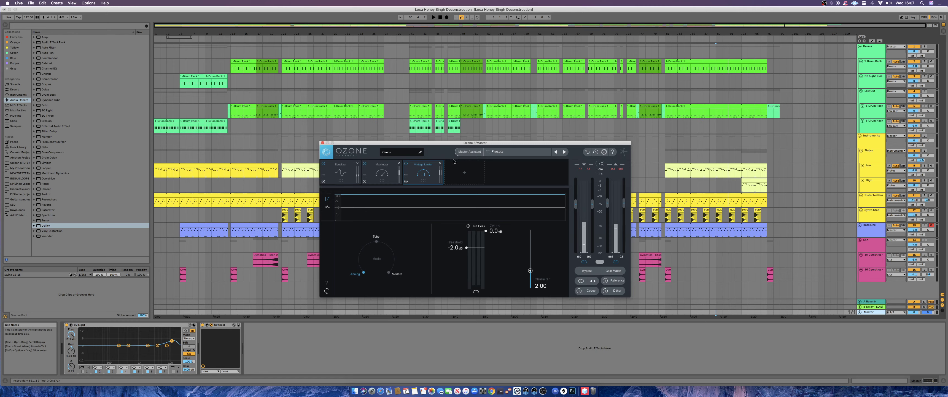
left_click(323, 143)
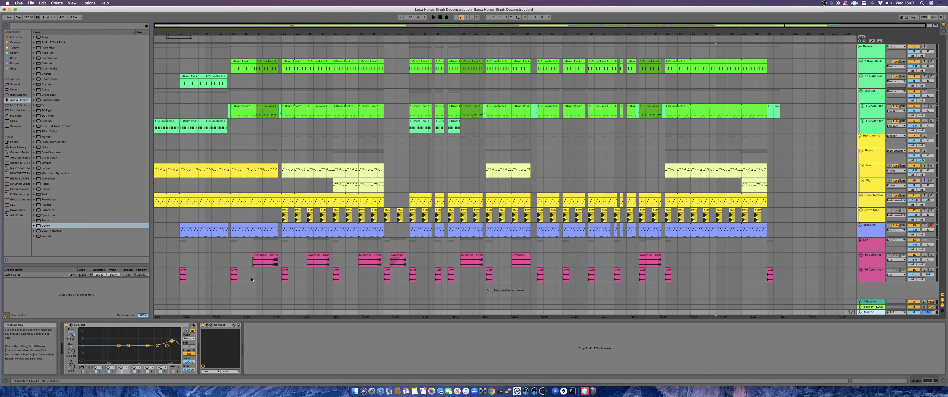
Step: Save the Live Set, and show the Synth Stab track's ValhallaShimmer reverb and close its window
left_click(30, 4)
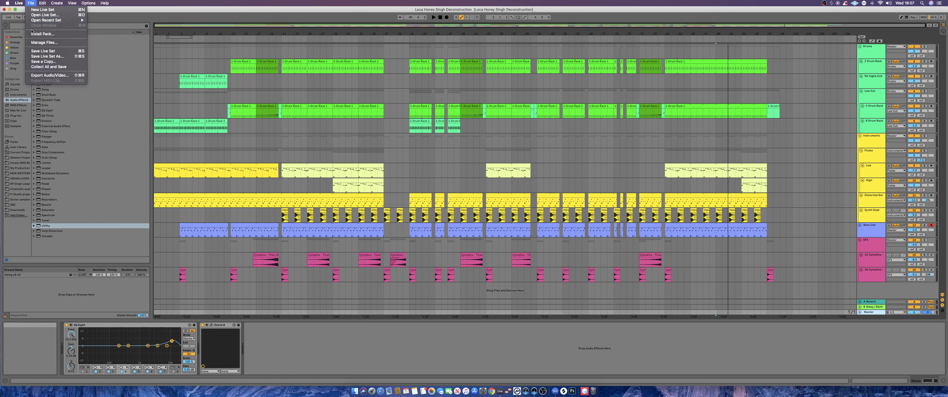
left_click(37, 52)
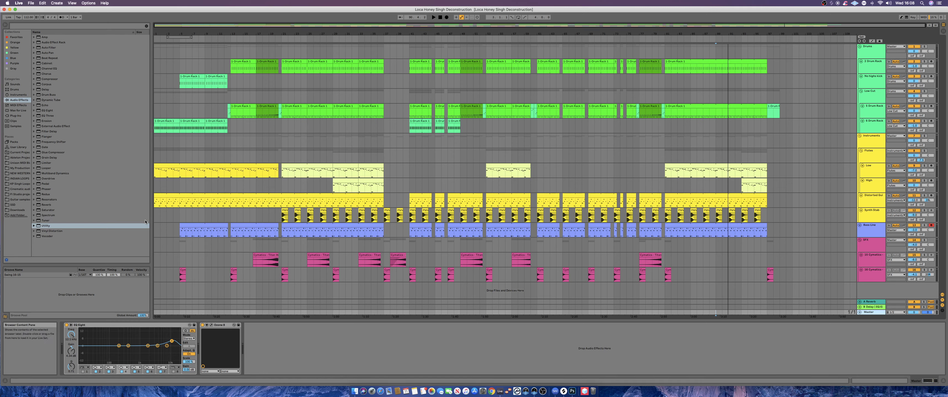
left_click(157, 219)
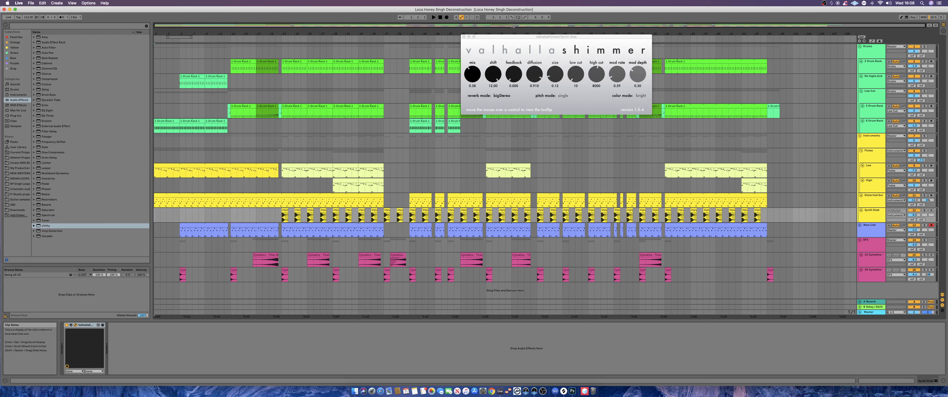
left_click(463, 37)
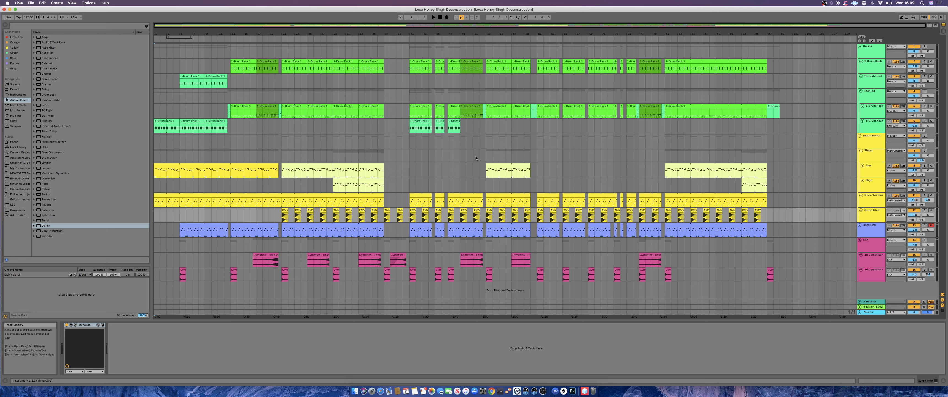
Step: Play the Distorted Guitar track with its Saturator, Pedal, Reverb and EQ Eight switched off
left_click(160, 199)
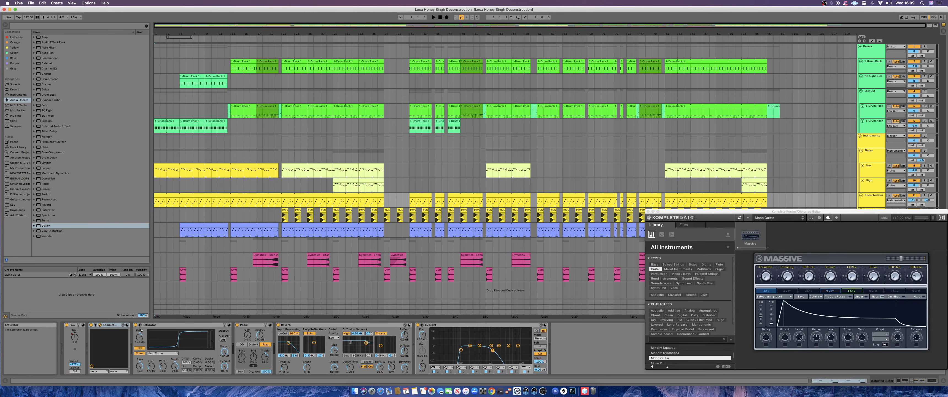
left_click(267, 324)
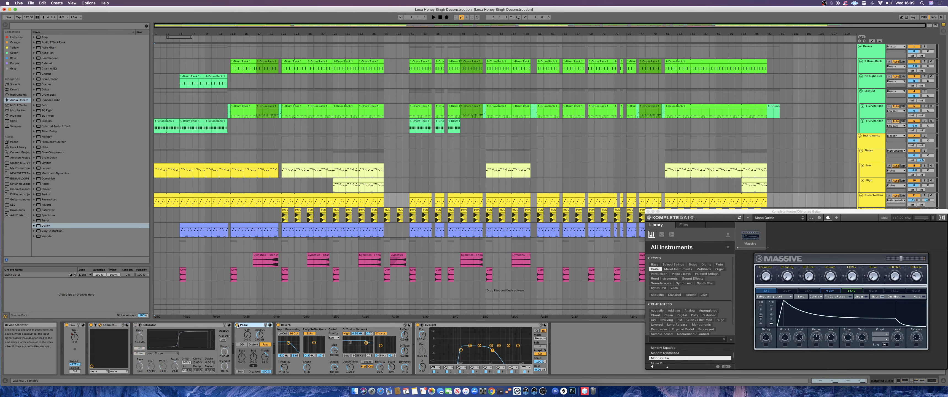
left_click(279, 324)
left_click(417, 324)
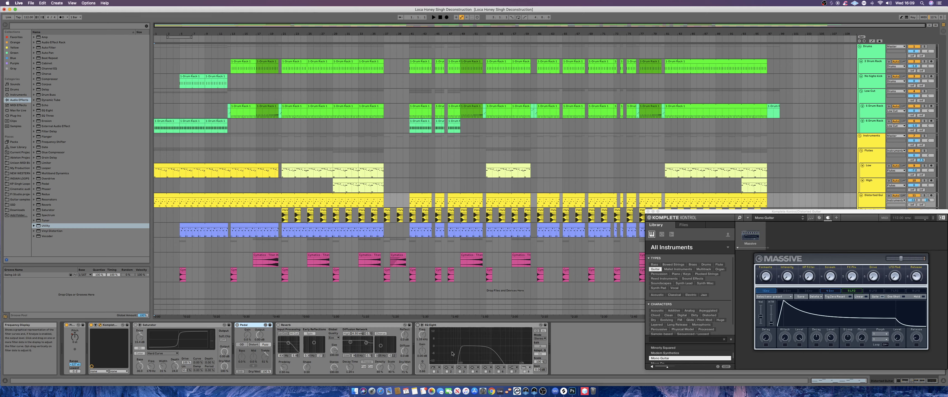
key("space")
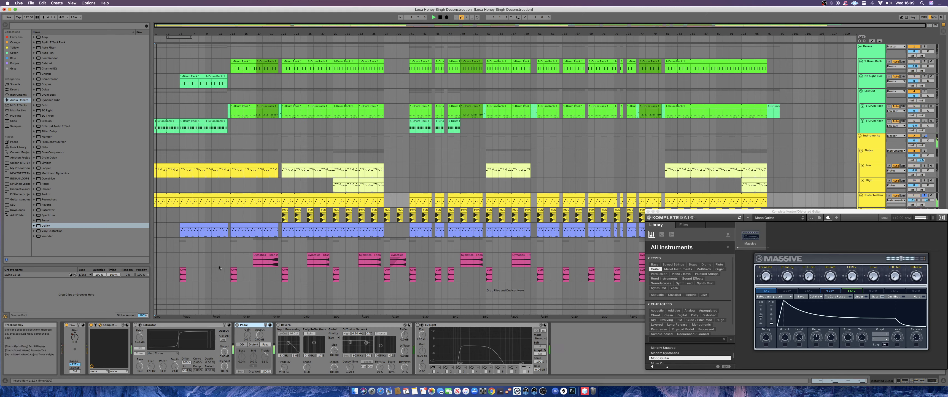
Step: Switch the Distorted Guitar's Saturator, Pedal, Reverb and EQ Eight back on during playback, and stop the song
left_click(136, 324)
left_click(237, 324)
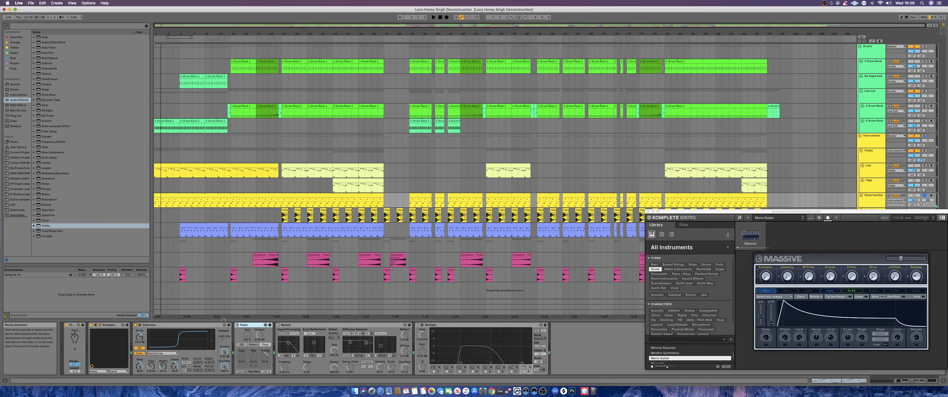
left_click(278, 325)
left_click(417, 325)
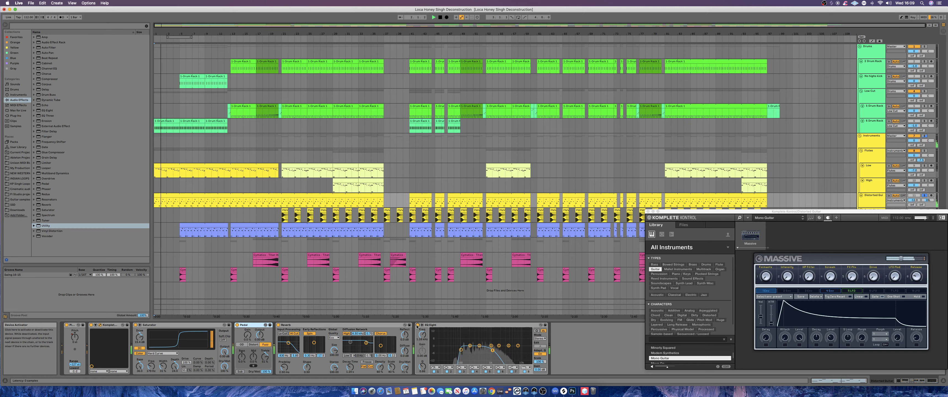
left_click(440, 17)
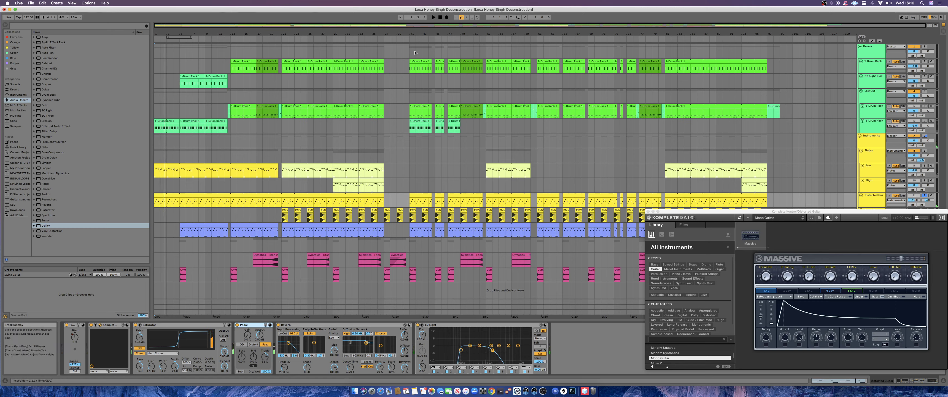
left_click(440, 18)
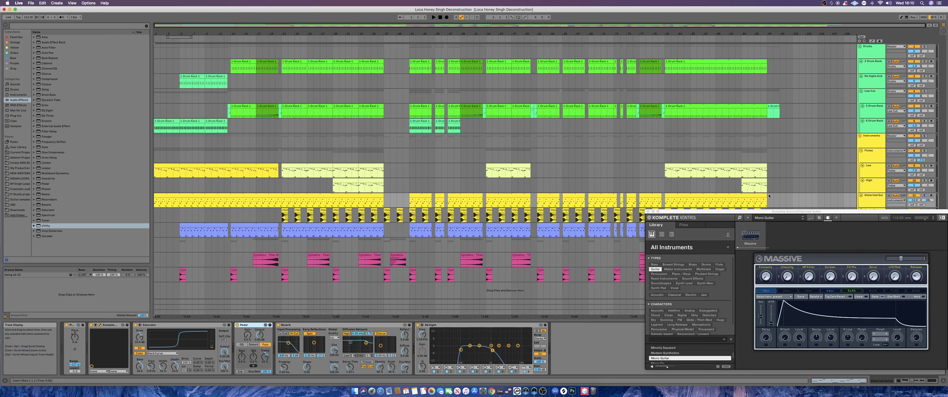
Step: Close the Komplete Kontrol window and switch to OBS
left_click(648, 211)
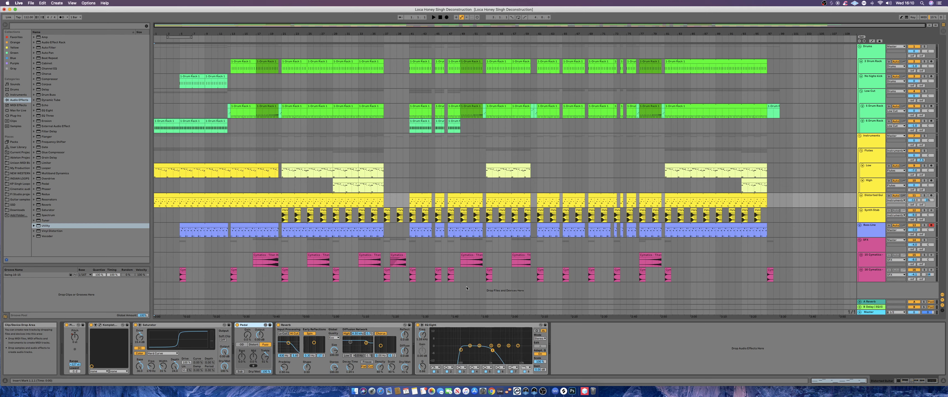
left_click(824, 5)
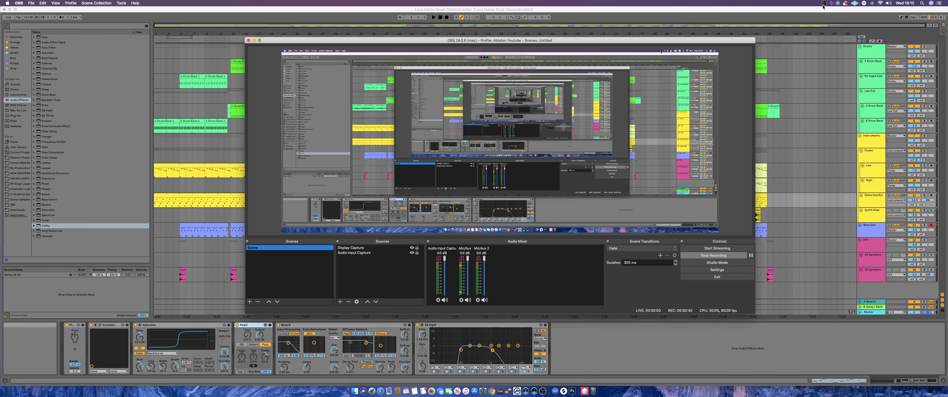